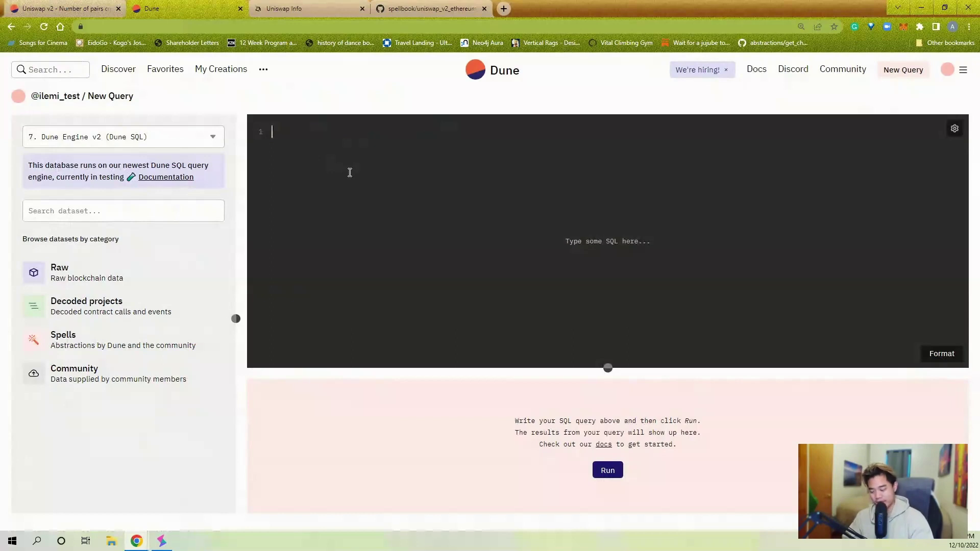
- Paste the pair's contract address as a commented line and search datasets for uniswap_v2
text(0xb4e16d0168e52d35cacd2c6185b44281ec28c9dc)
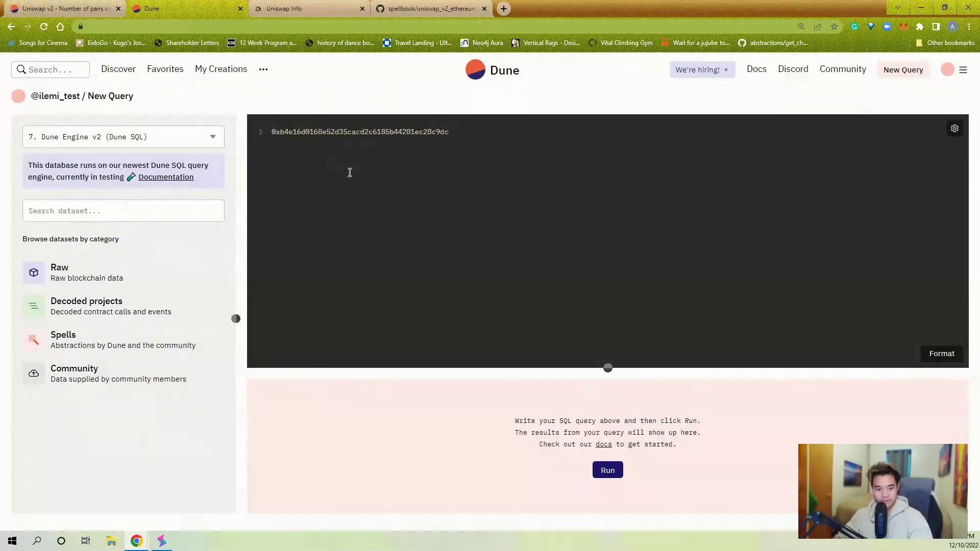
key(ctrl+/)
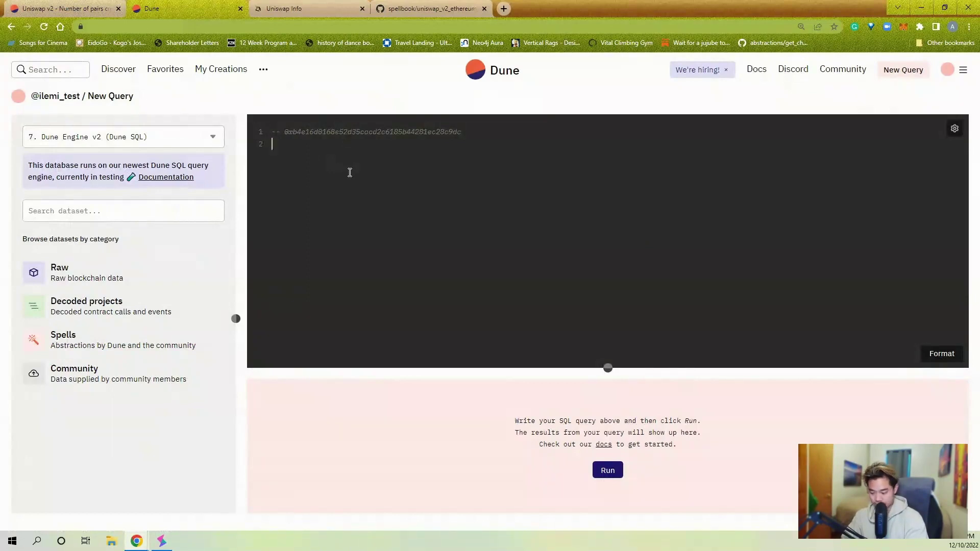
click(185, 216)
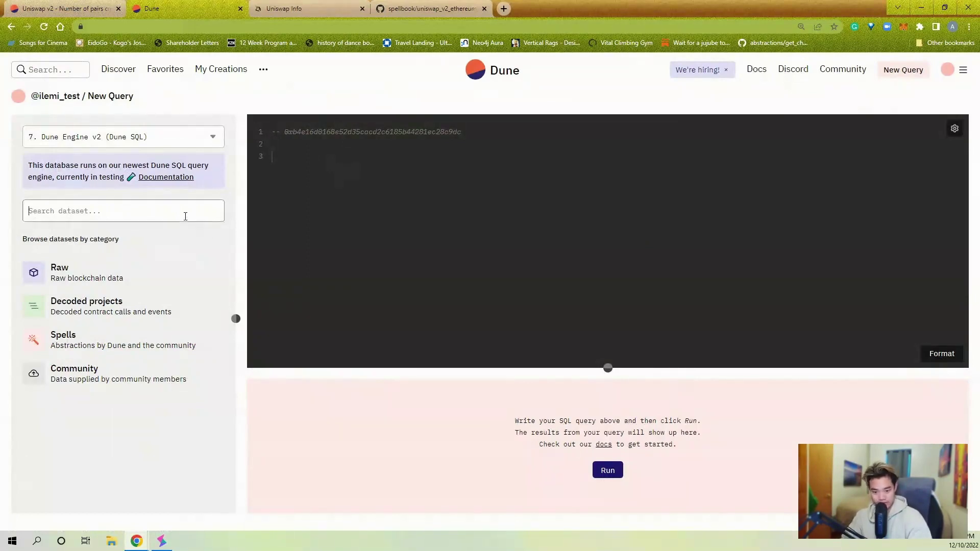
text(unis)
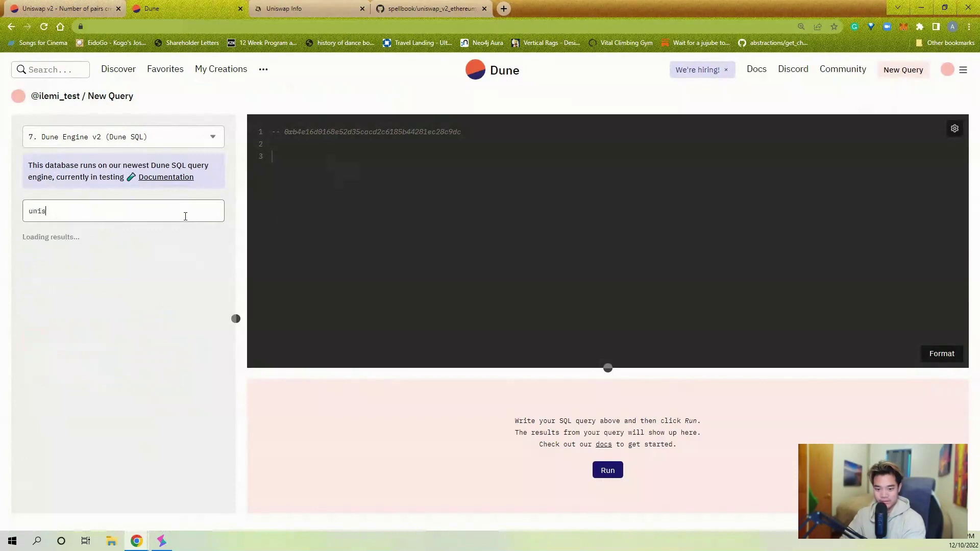
text(wap_v2)
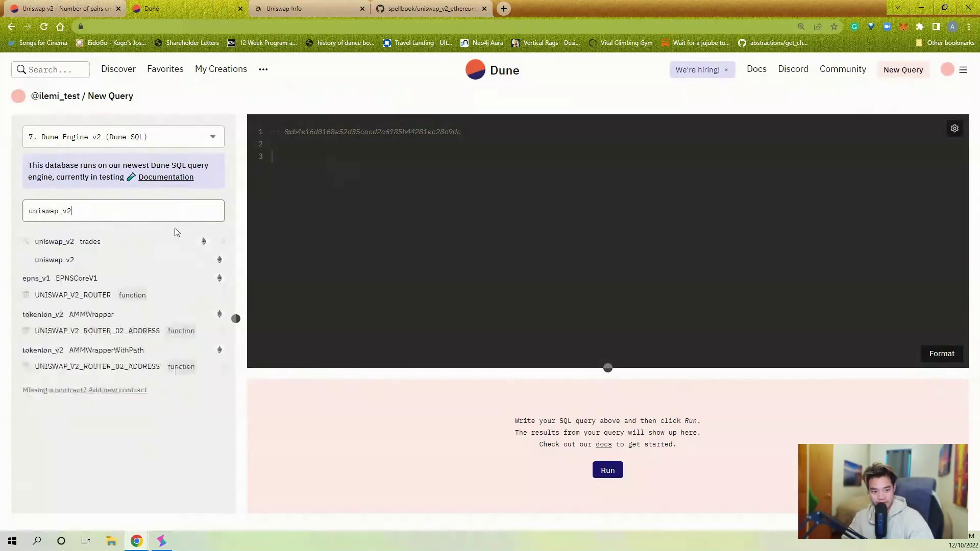
- Open the uniswap_v2 Pair contract's tables and view the swap function's columns
click(158, 259)
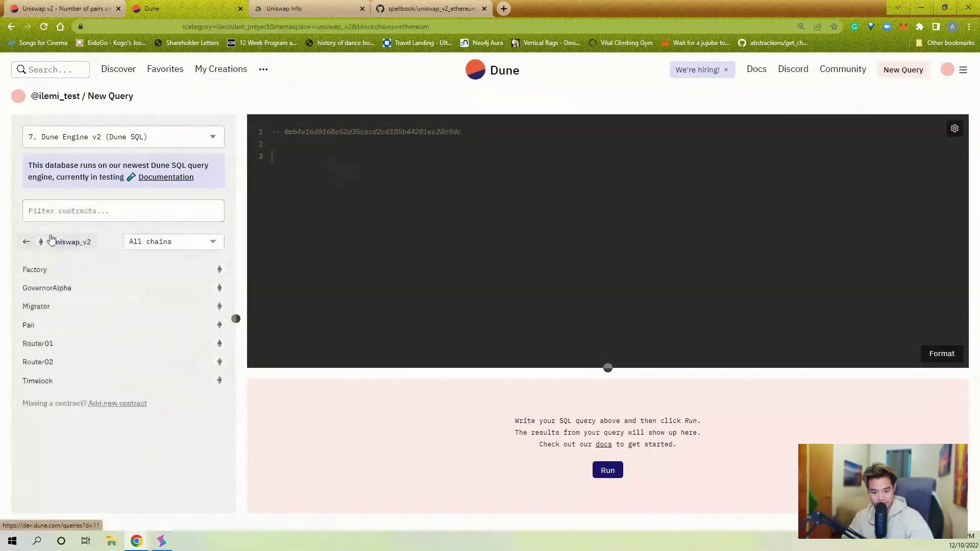
click(58, 331)
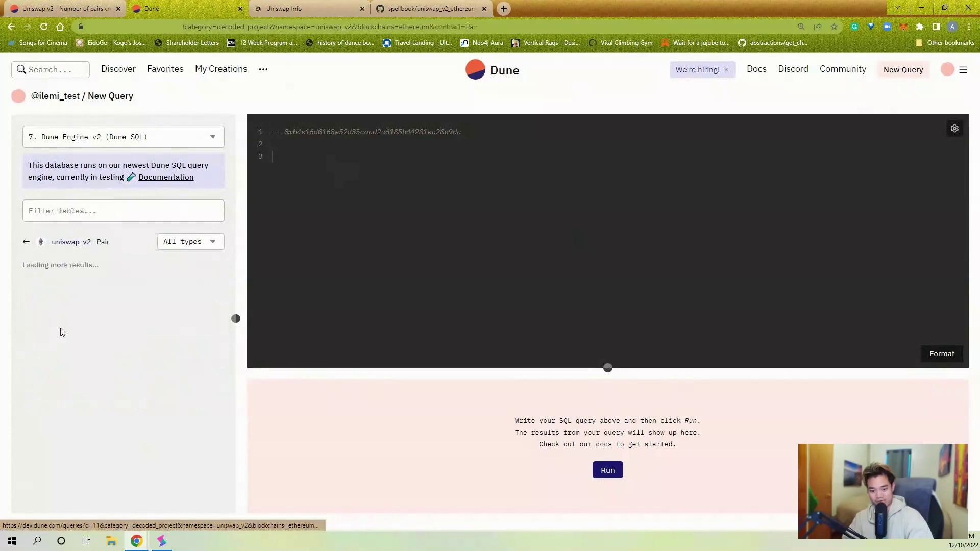
scroll(116, 343, down, 5)
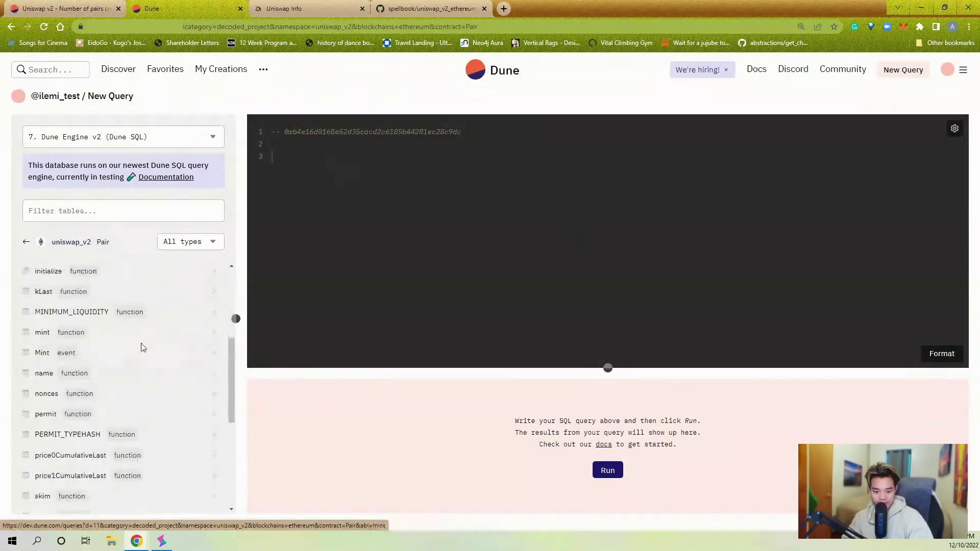
scroll(138, 369, down, 3)
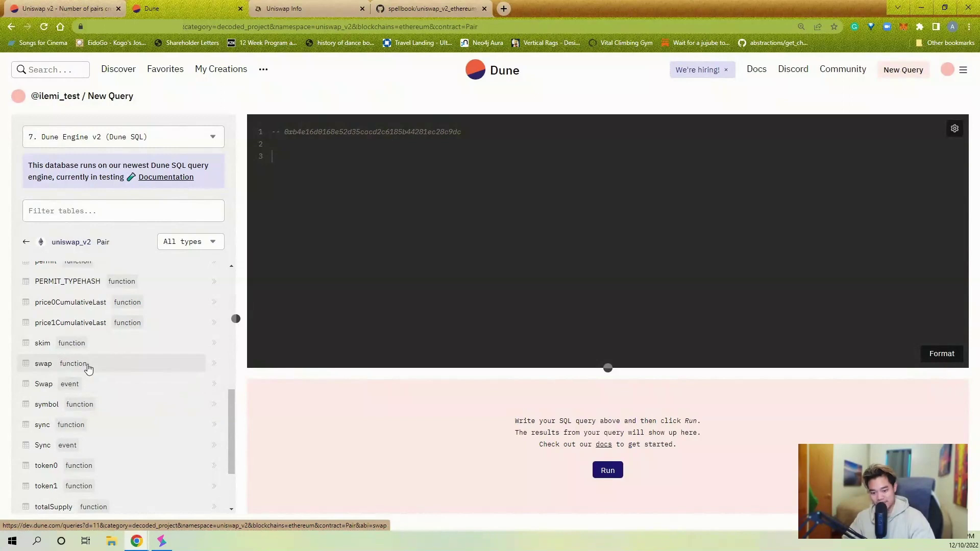
click(89, 368)
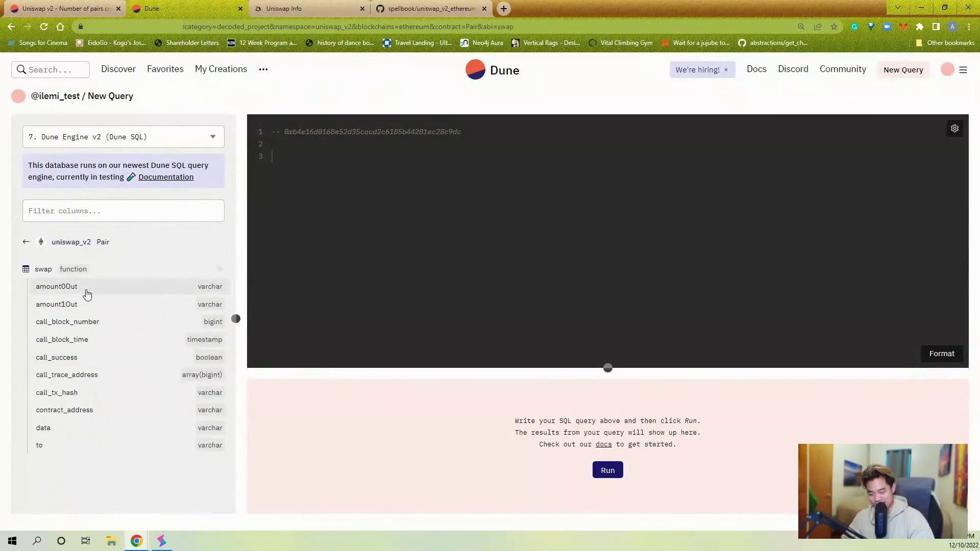
- Return to the Pair table list and open the Swap event's column list
click(33, 247)
scroll(123, 450, down, 5)
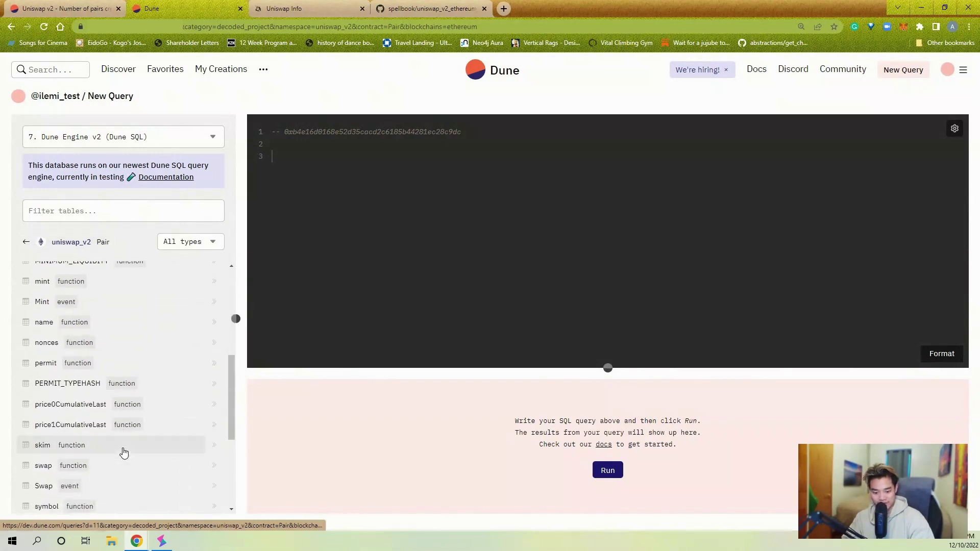
scroll(113, 460, down, 3)
click(116, 391)
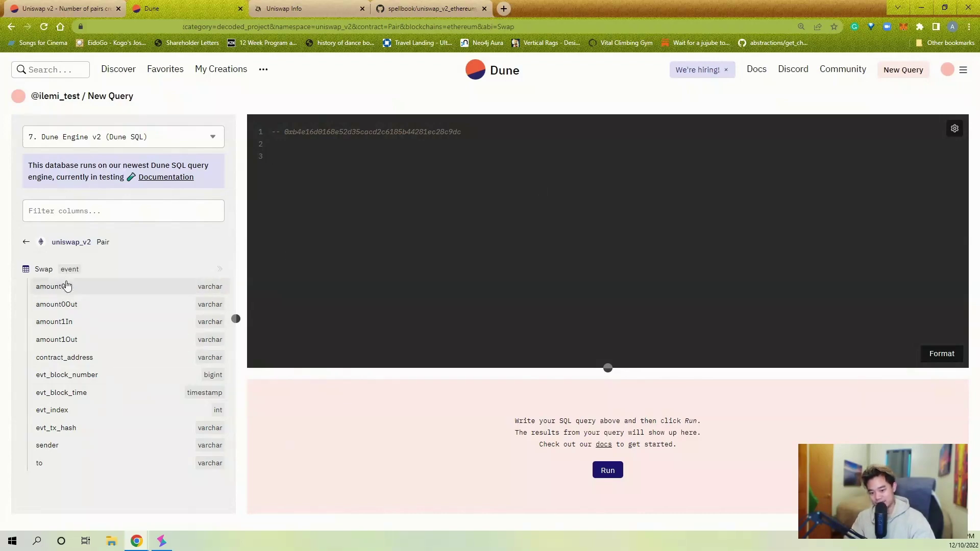
click(26, 242)
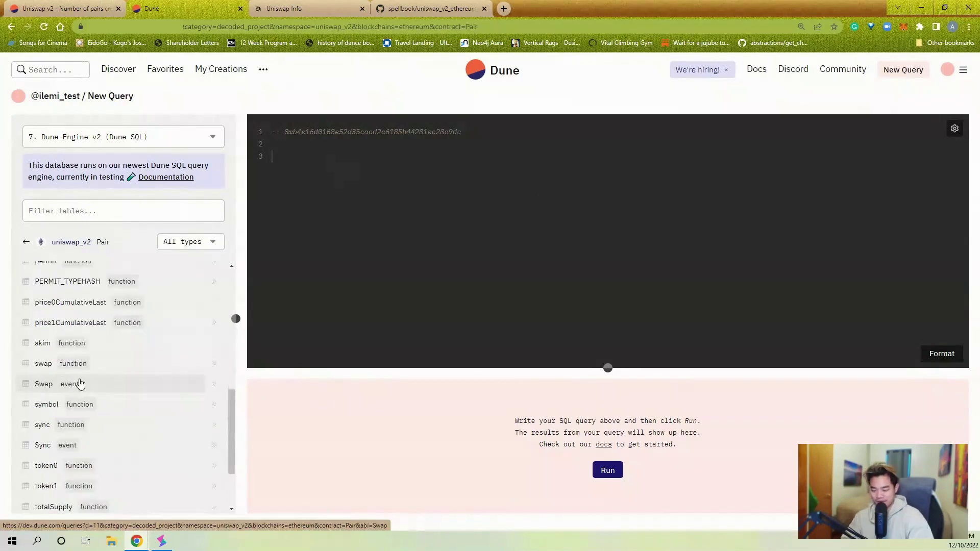
click(80, 384)
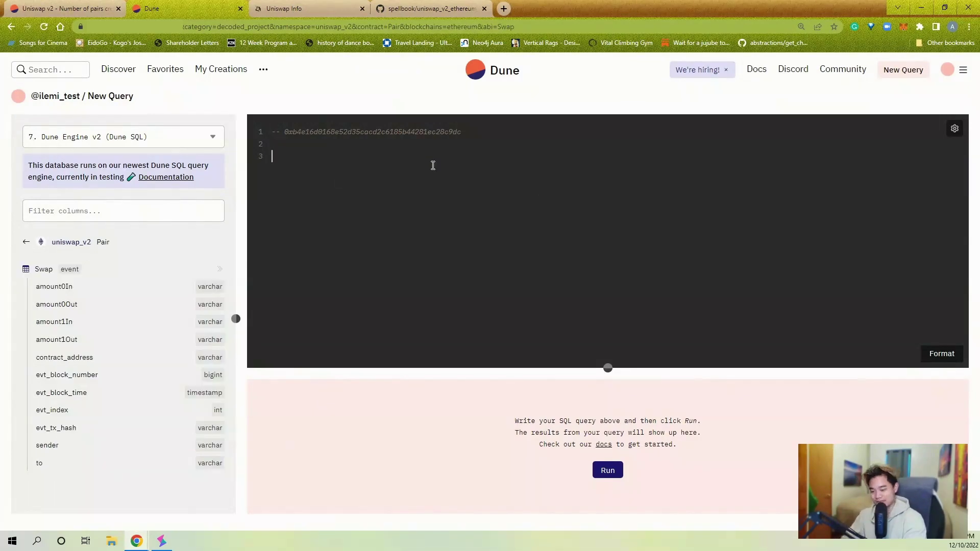
- Start the query with SELECT and FROM the Pair_evt_Swap table, copying the address
text(SELECT)
key(Return)
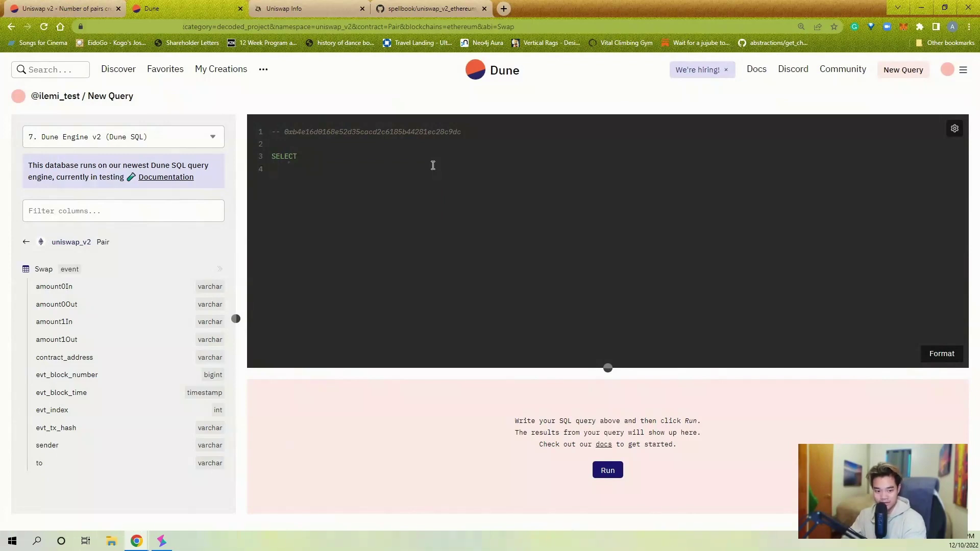
text(FROM)
click(219, 269)
click(284, 181)
double_click(353, 132)
key(ctrl+c)
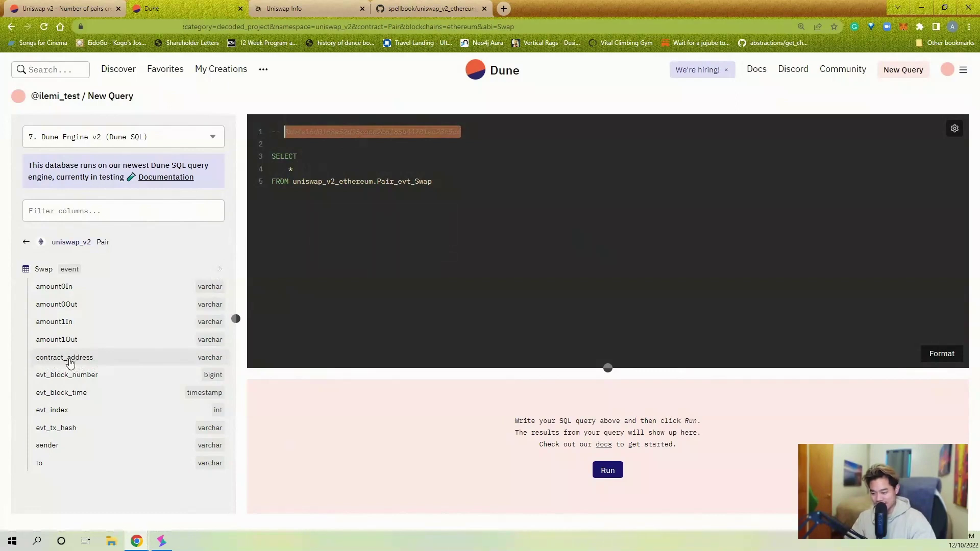
click(556, 179)
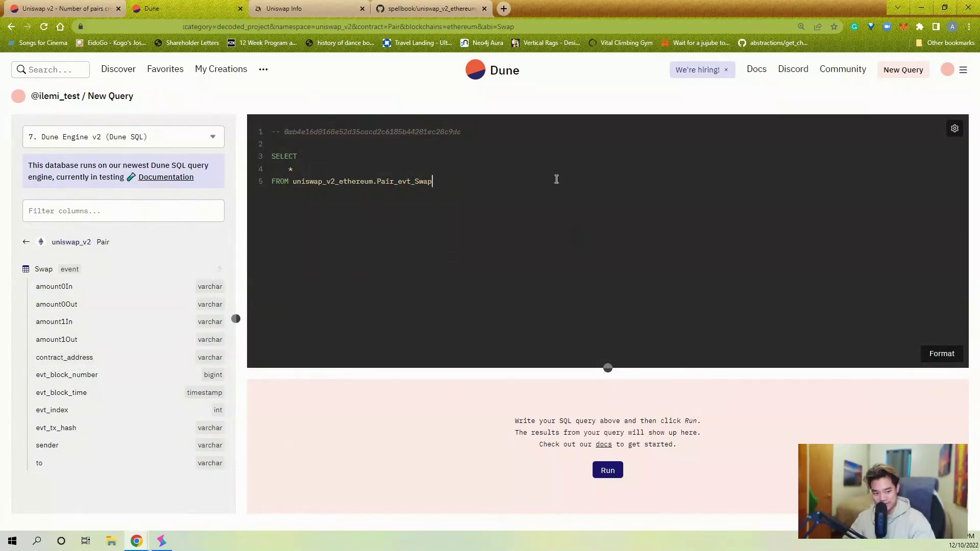
- Add a WHERE contract_address = condition using the pair's address
text(WHERE c)
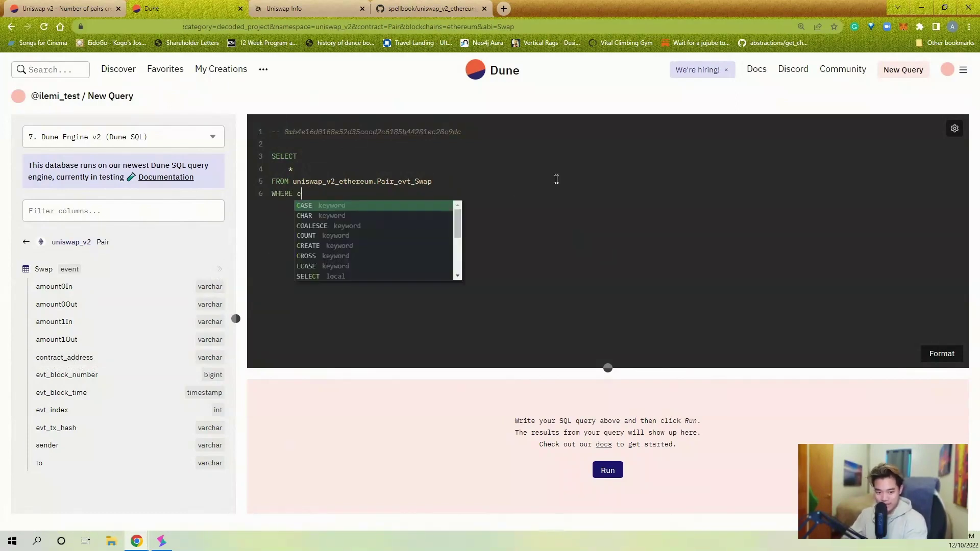
text(ontract_address =)
key(ctrl+v)
double_click(504, 193)
click(503, 194)
click(453, 194)
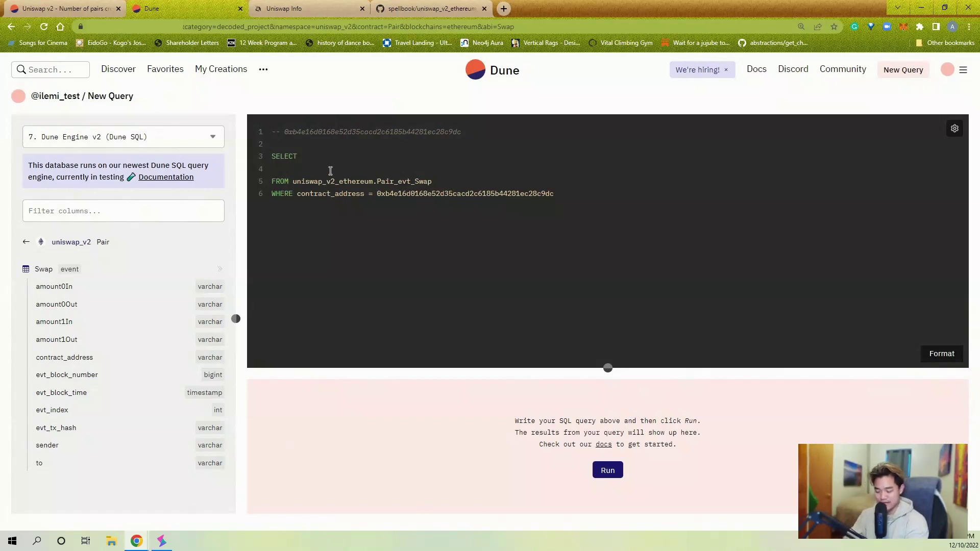
- Select date_trunc('day', evt_block_time) as day and count(*), grouped by 1
text(date_t)
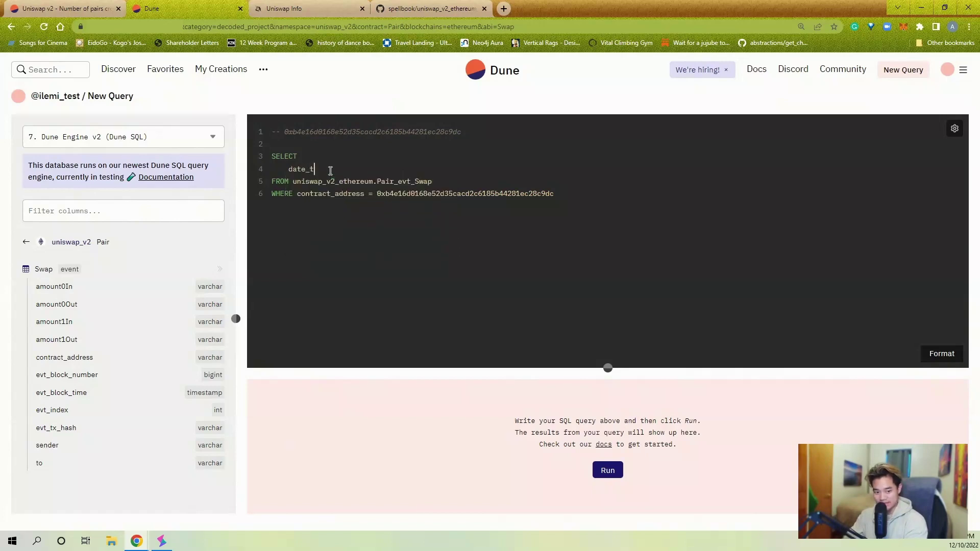
text(runc(')
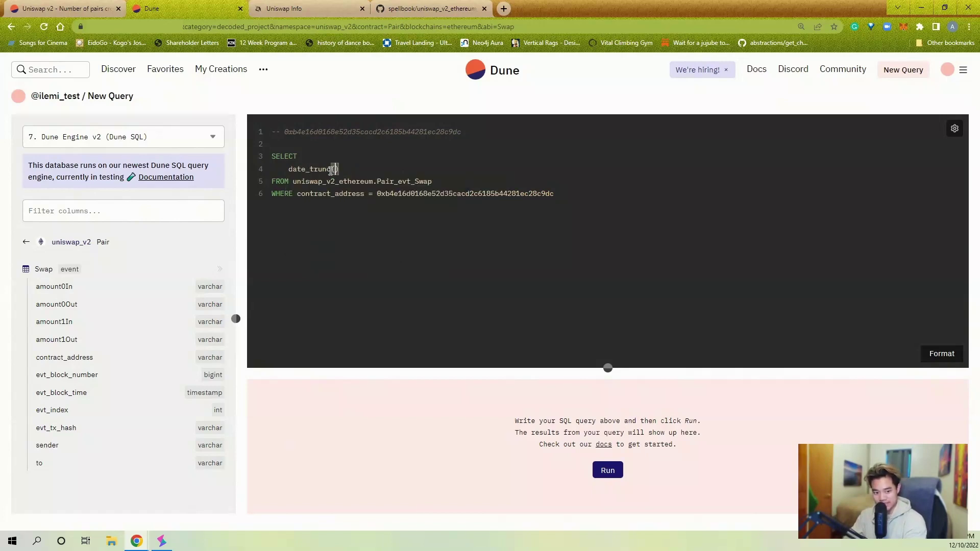
text(day',)
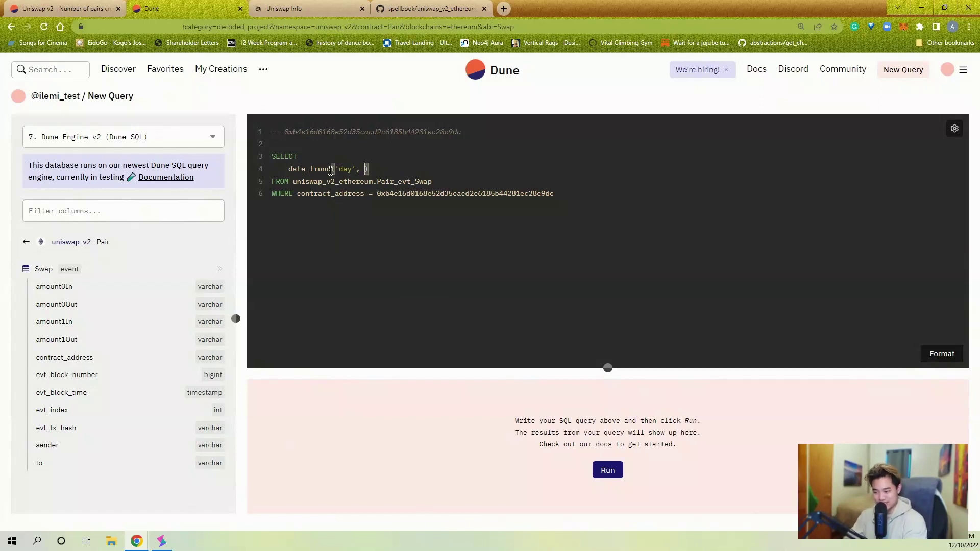
text(evt_block_time) )
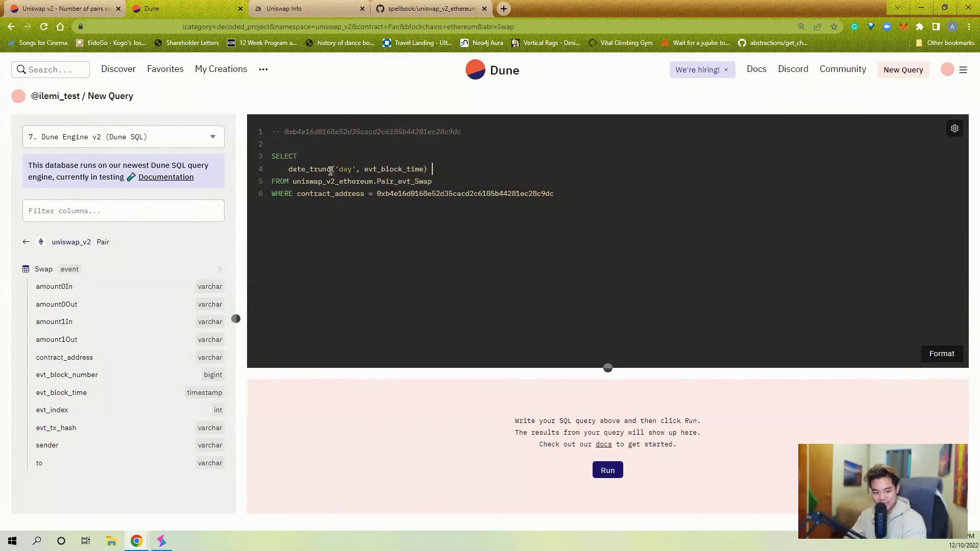
text(day)
key(Return)
text(, c)
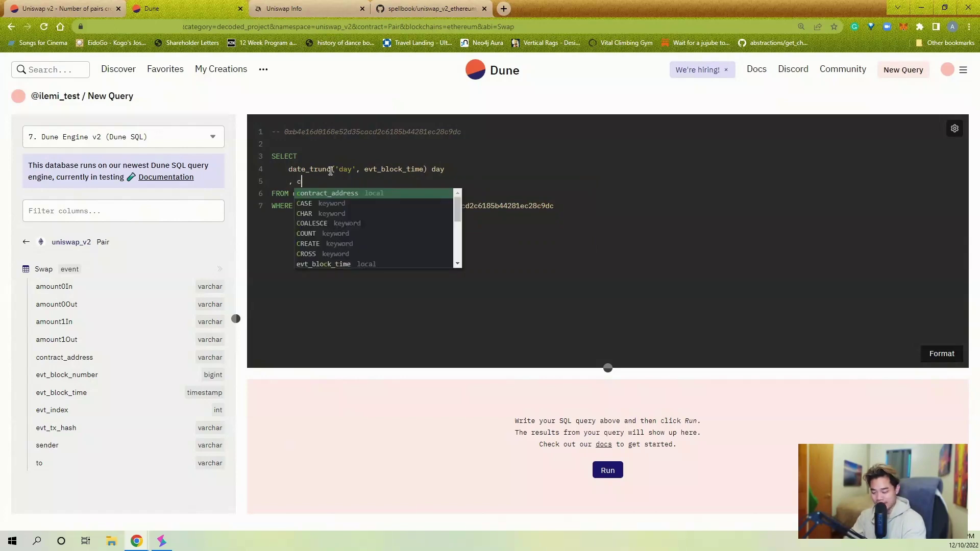
text(ount(*))
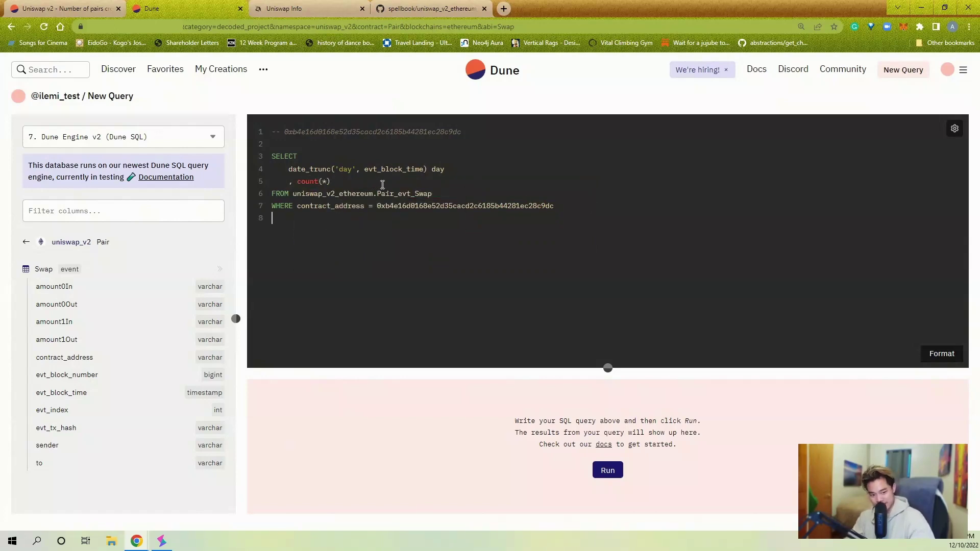
text(GROUP BY 1)
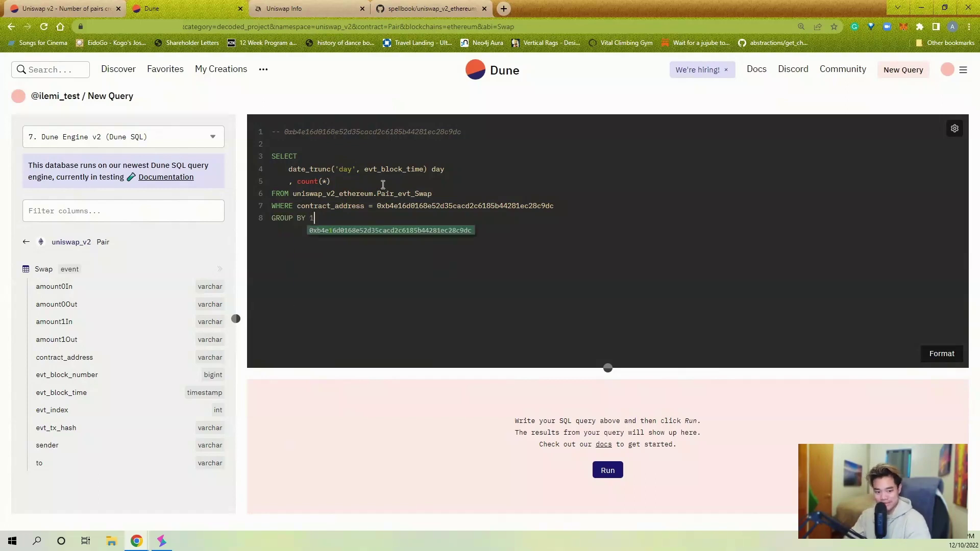
double_click(443, 169)
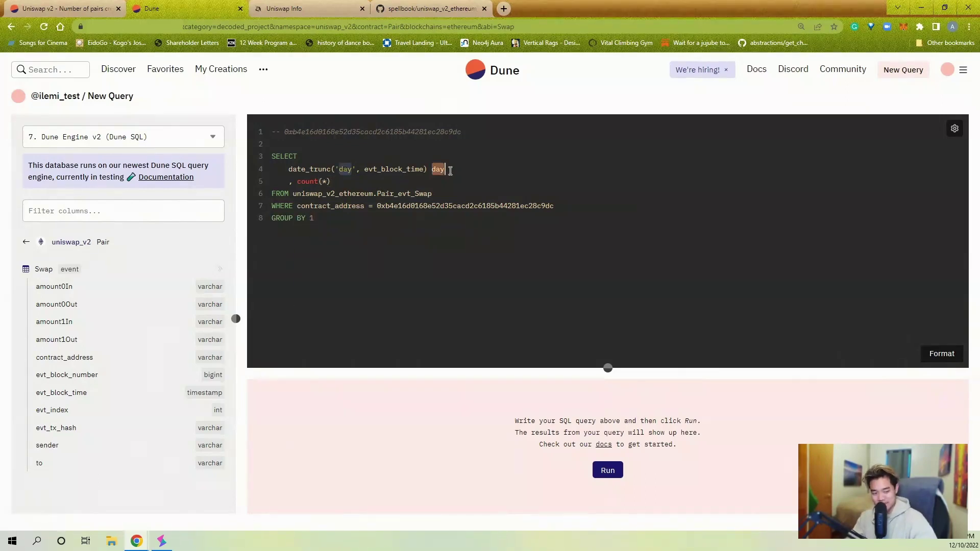
click(430, 213)
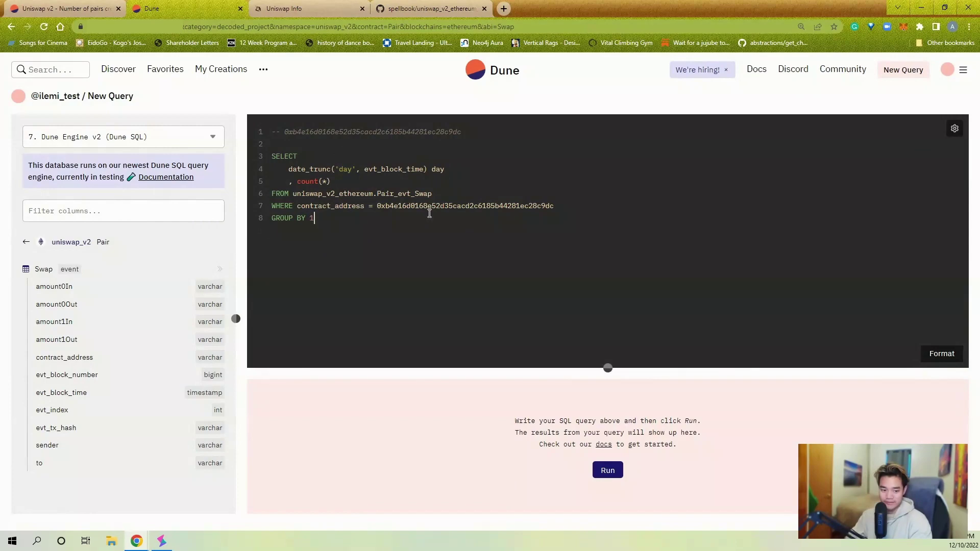
- Run the query and add a Bar chart visualization of the results
key(ctrl+Return)
click(373, 303)
click(330, 380)
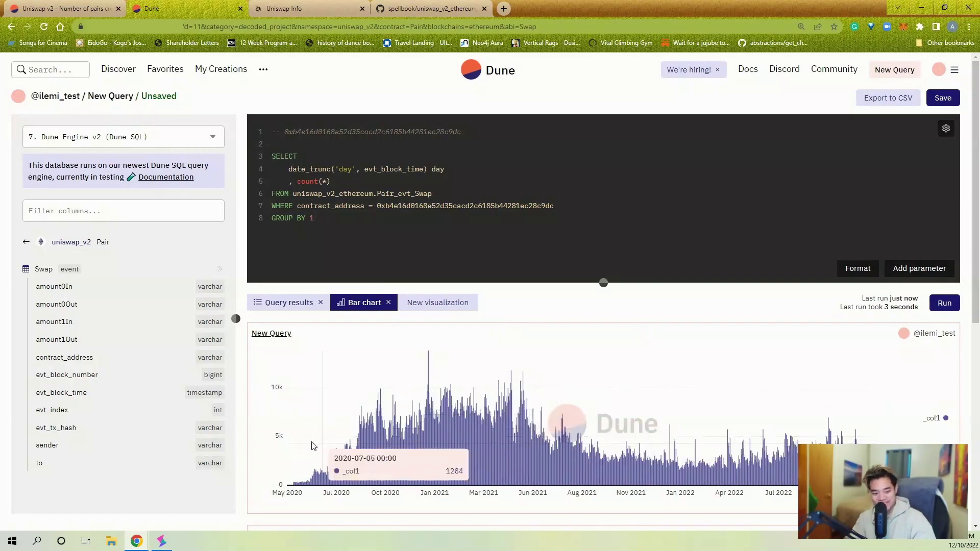
- Change the date truncation to week with the alias time and rerun
double_click(343, 169)
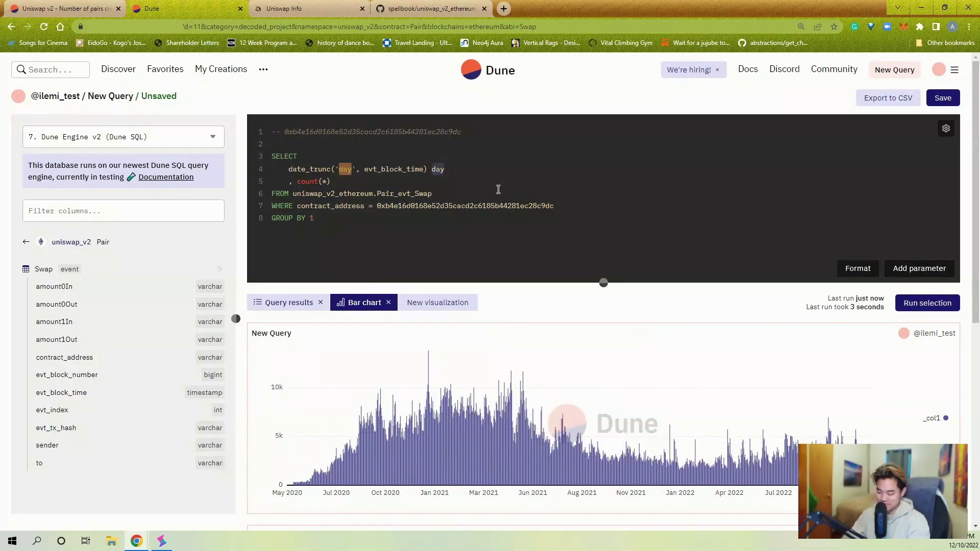
text(week)
key(BackSpace)
key(BackSpace)
text(time)
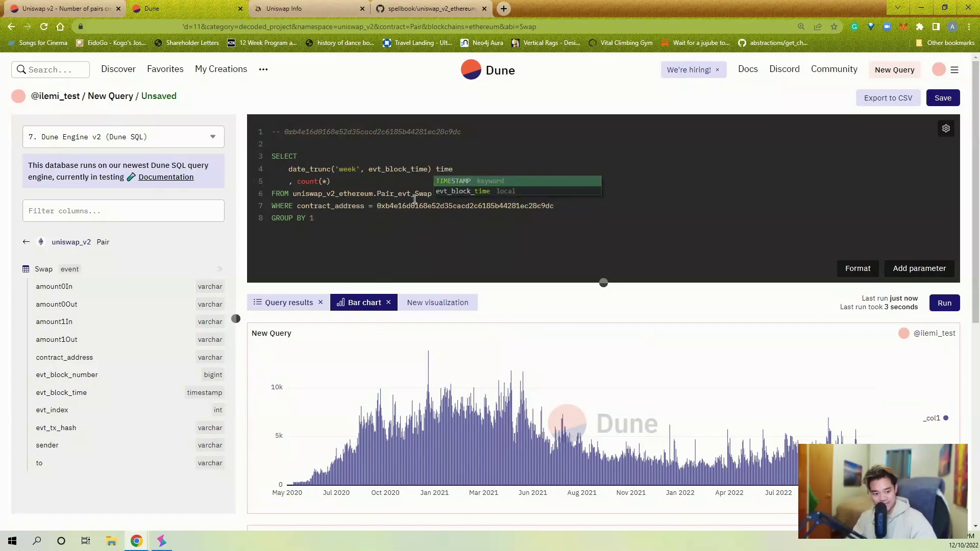
click(392, 226)
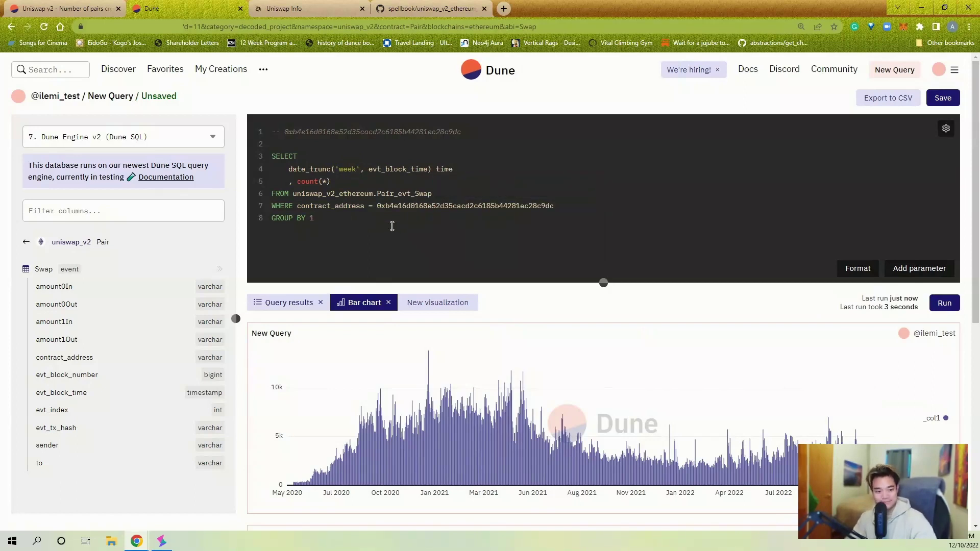
click(348, 144)
key(ctrl+Return)
- Wrap the weekly query in an indented CTE named frequency
text(with)
key(Return)
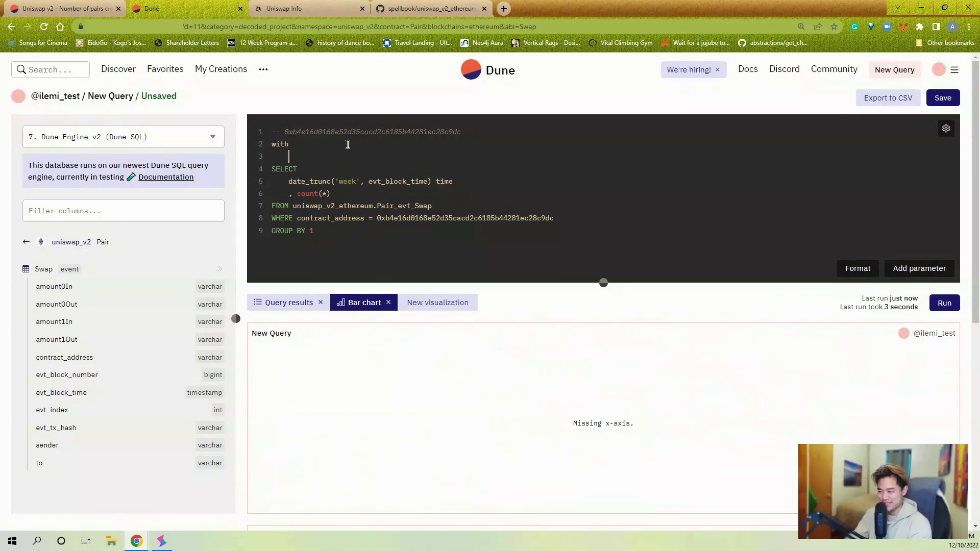
text(frequency as ()
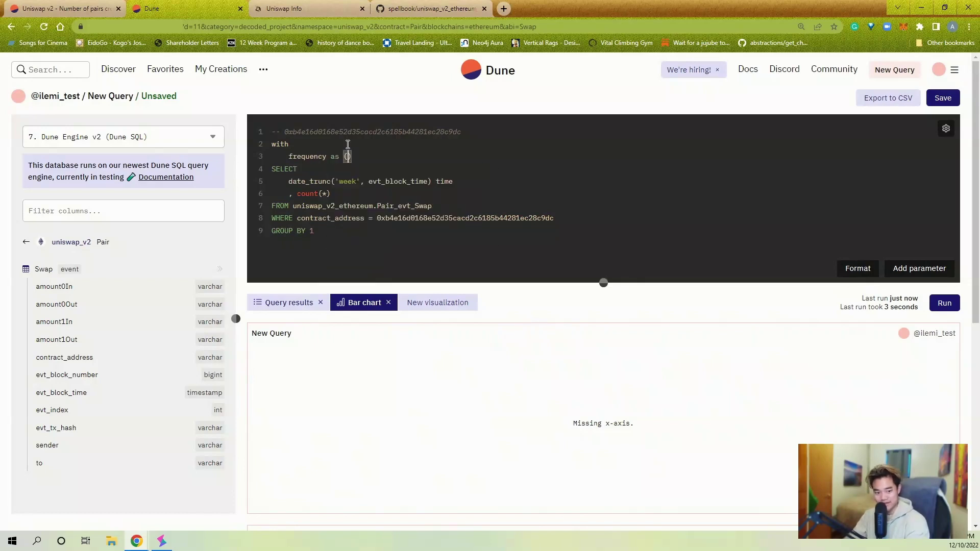
key(Return)
key(Return)
drag(357, 258, 278, 202)
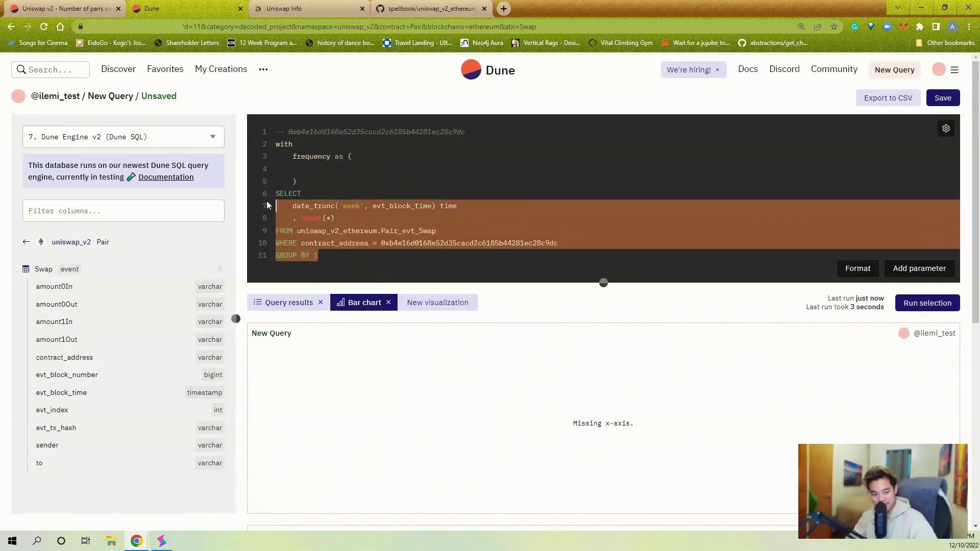
key(shift+Up)
key(ctrl+c)
key(BackSpace)
key(BackSpace)
key(Up)
key(ctrl+v)
drag(365, 228, 308, 182)
key(Tab)
key(Tab)
- Add SELECT * FROM frequency below the CTE and run it
click(377, 235)
click(376, 241)
key(Return)
key(Return)
text(SELECT * FROM fre)
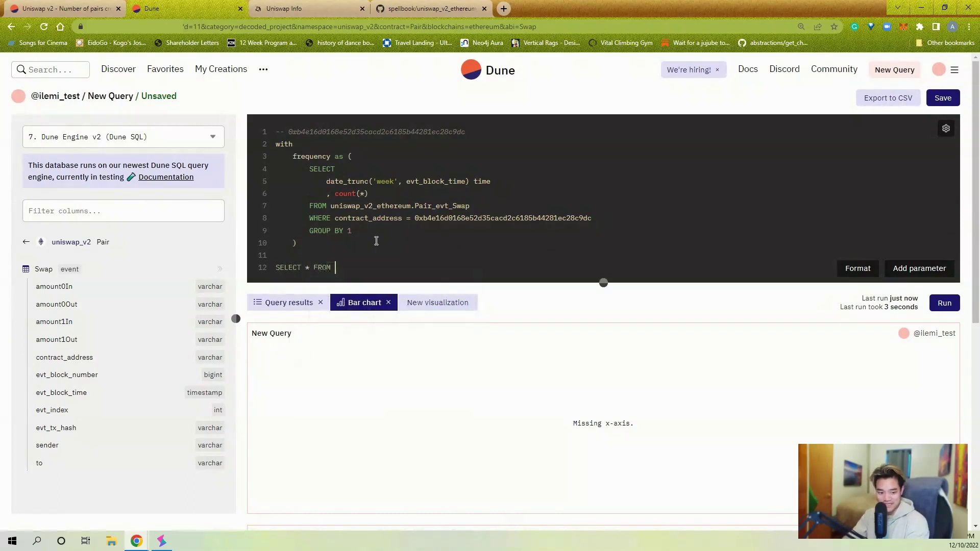
key(Tab)
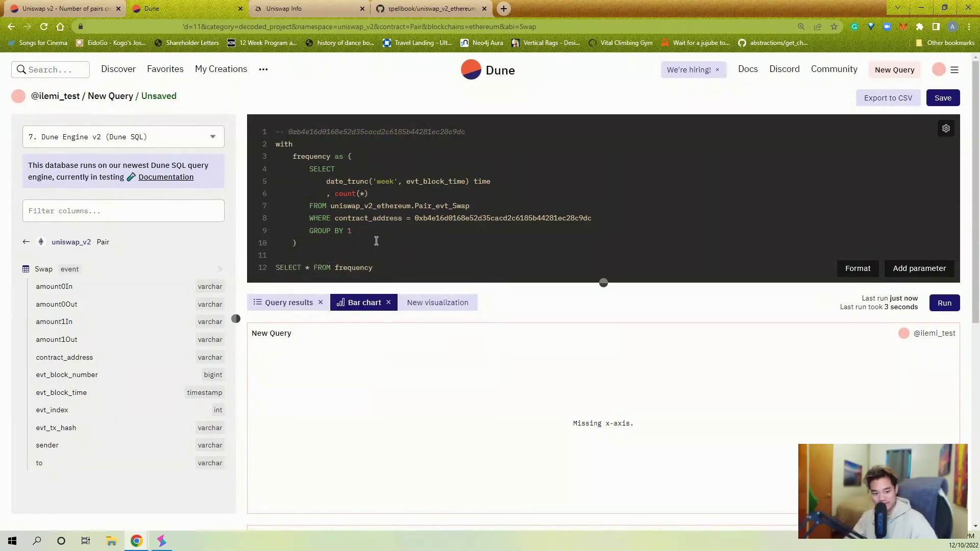
key(ctrl+Return)
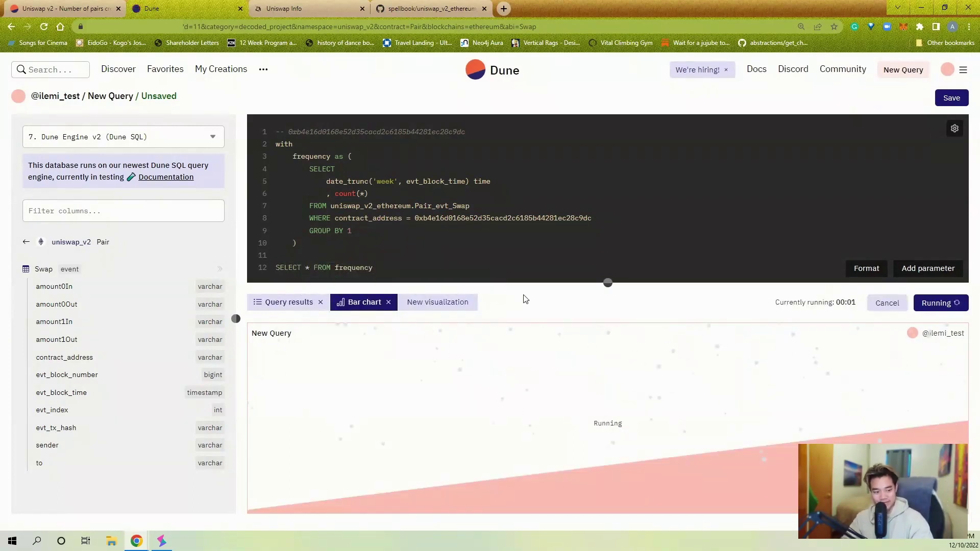
- Review the query's address filter and the frequency reference in the final select
scroll(540, 319, down, 3)
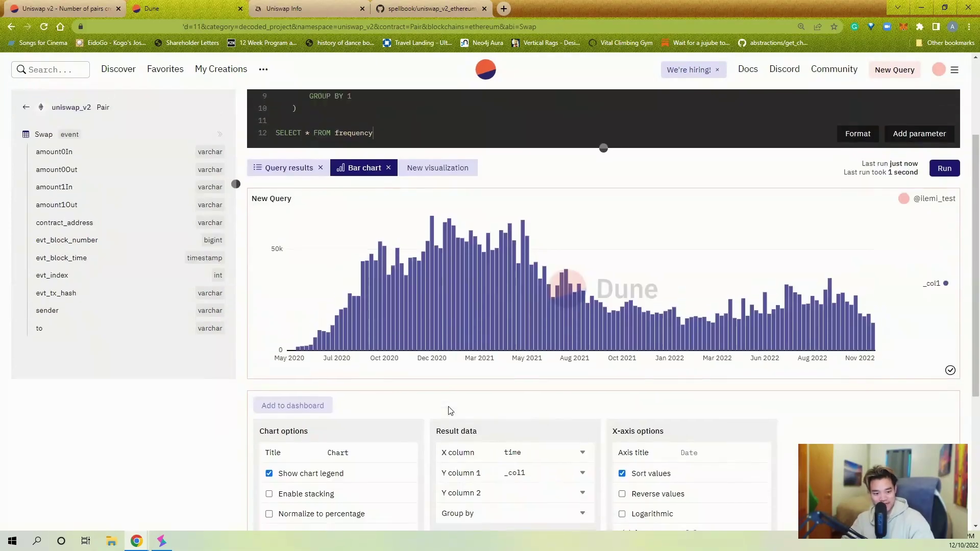
scroll(448, 409, up, 2)
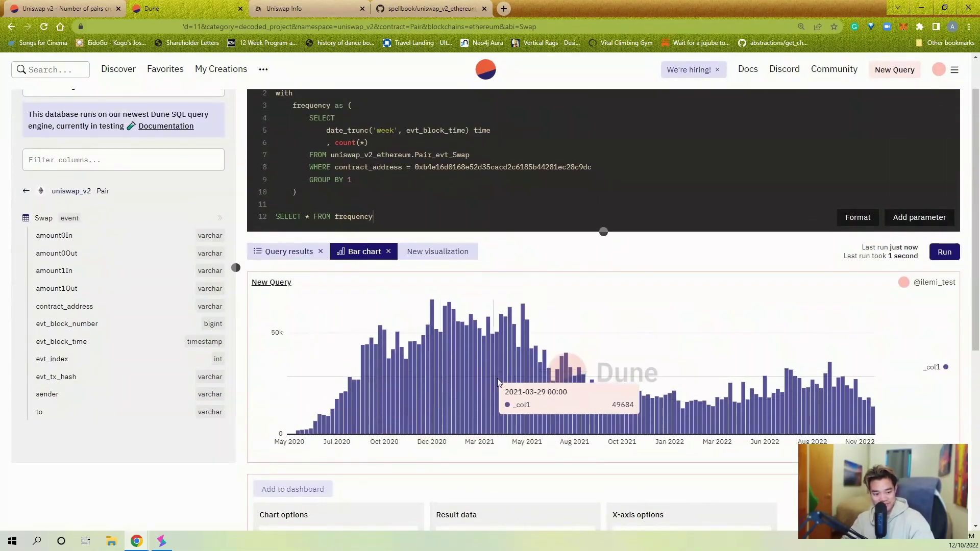
scroll(454, 299, up, 1)
double_click(513, 219)
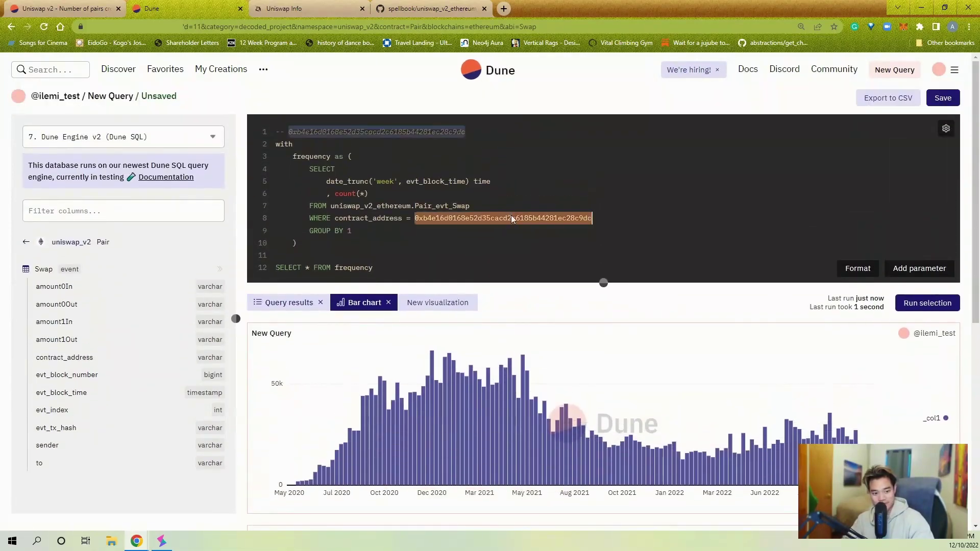
click(486, 241)
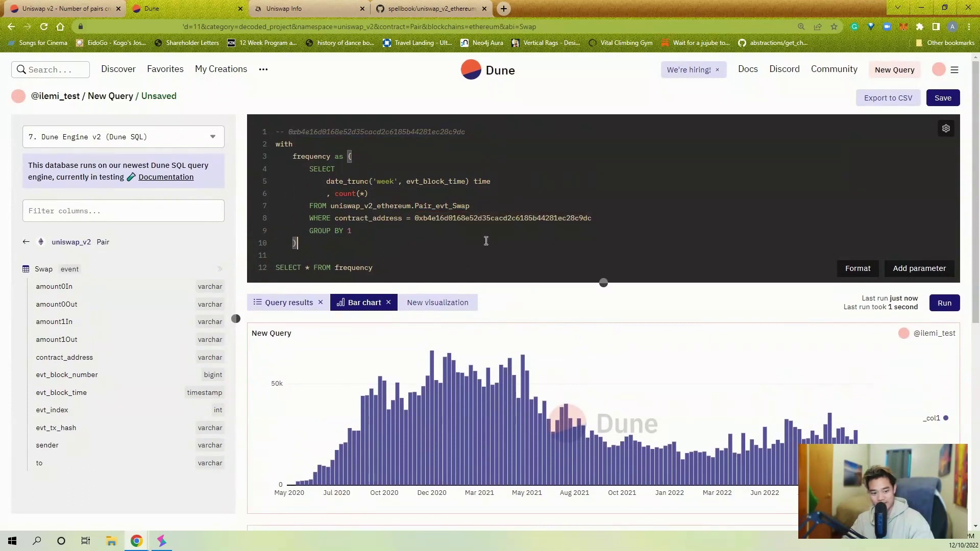
double_click(449, 266)
click(480, 246)
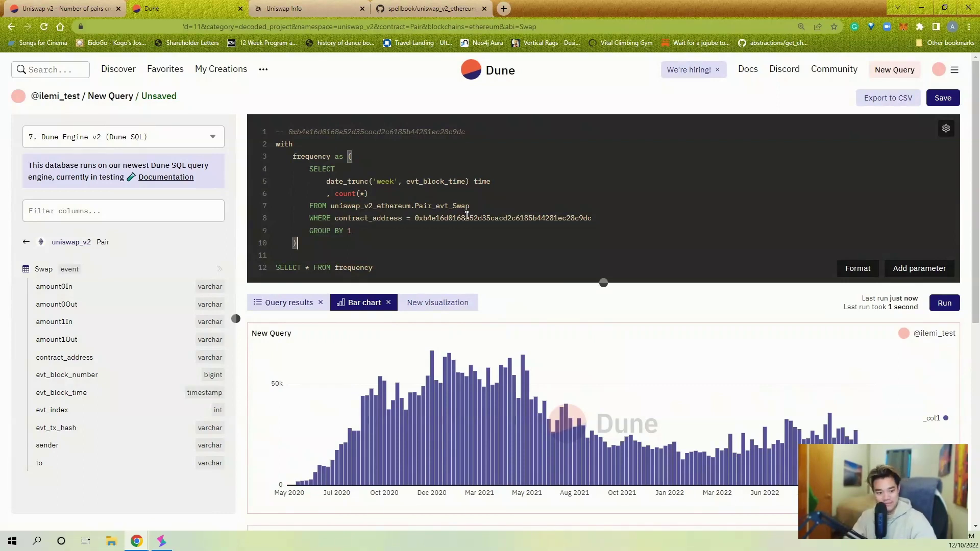
click(668, 220)
- Duplicate the CTE's weekly swap SELECT block below the CTE
drag(668, 220, 283, 169)
key(ctrl+c)
click(502, 243)
key(Return)
key(ctrl+v)
- Replace count(*) in the copy with case when amount0Out = 0 then amount1
drag(371, 244, 335, 241)
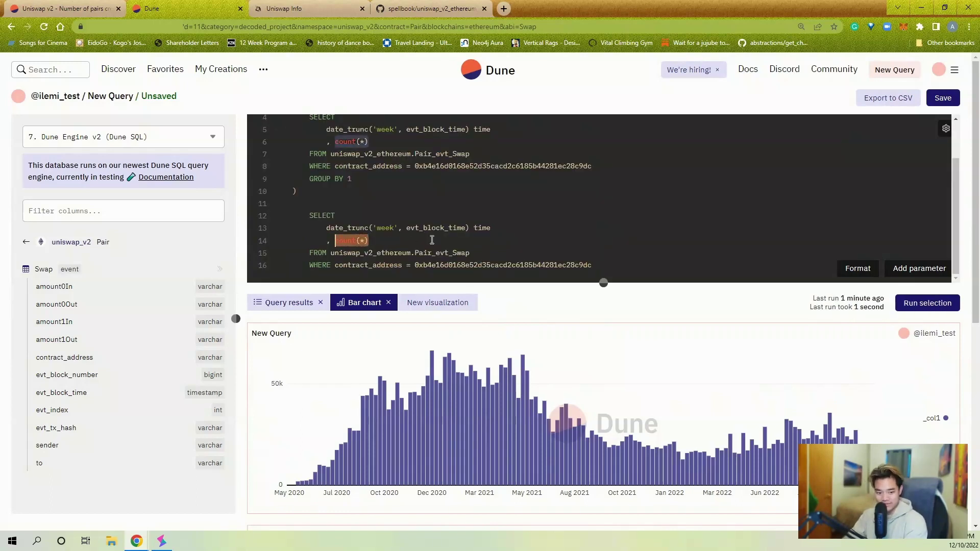
text(case )
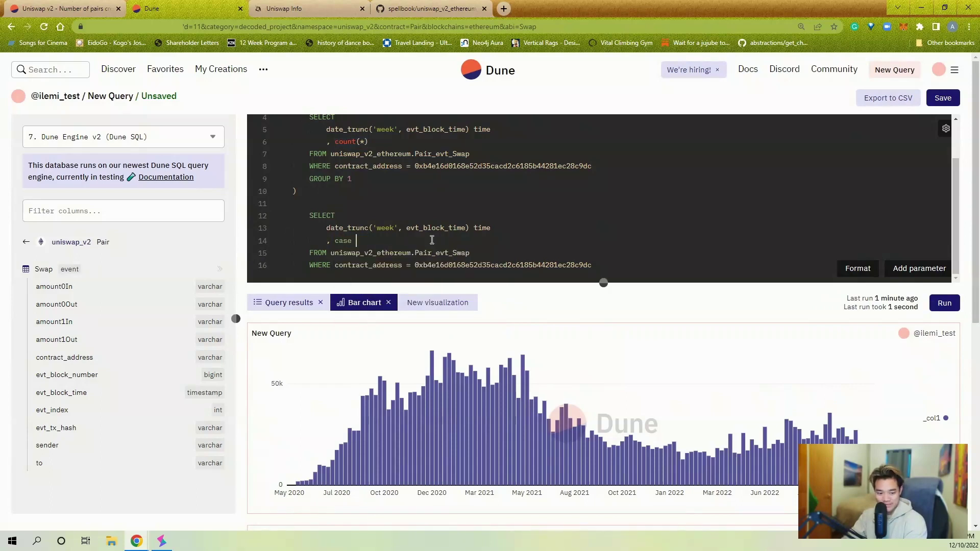
text(when amount0Out )
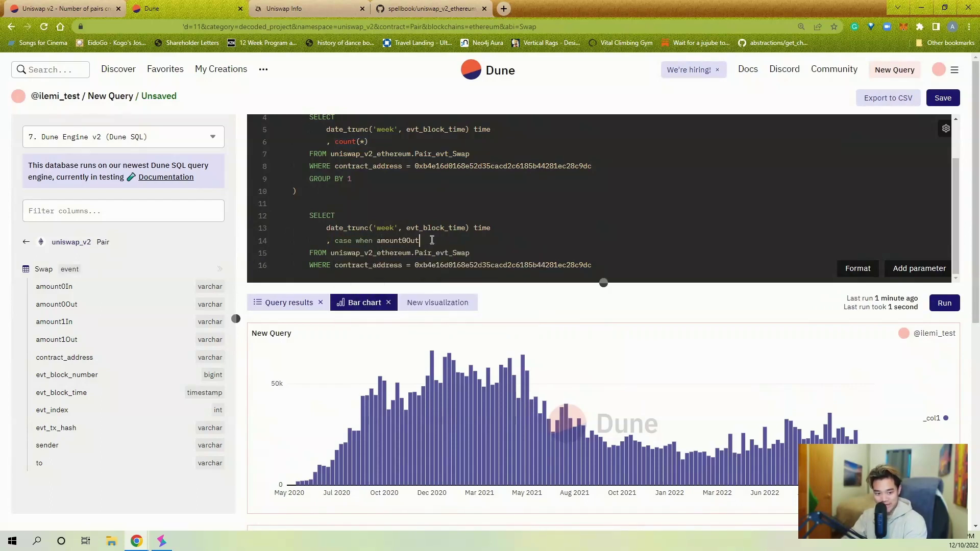
text(= 0 t)
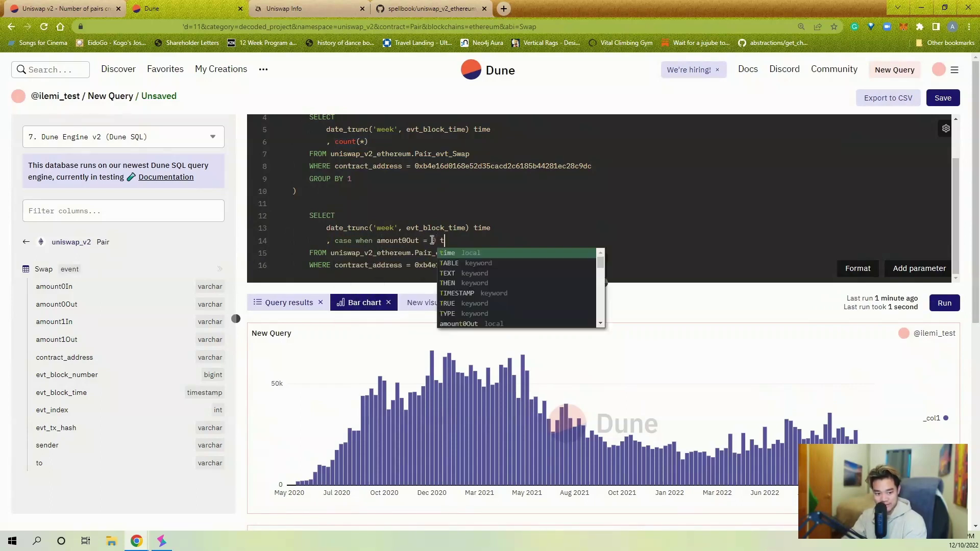
text(hen amount)
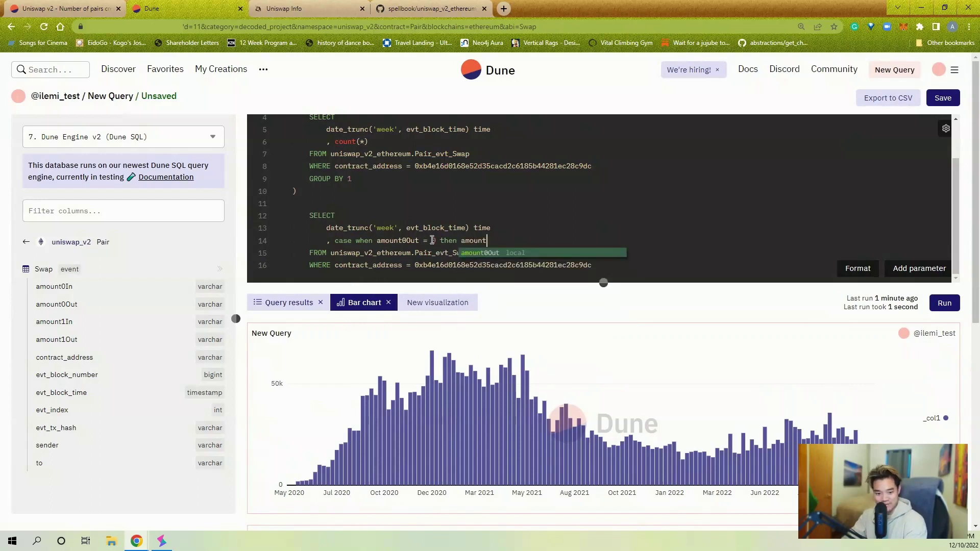
text(1)
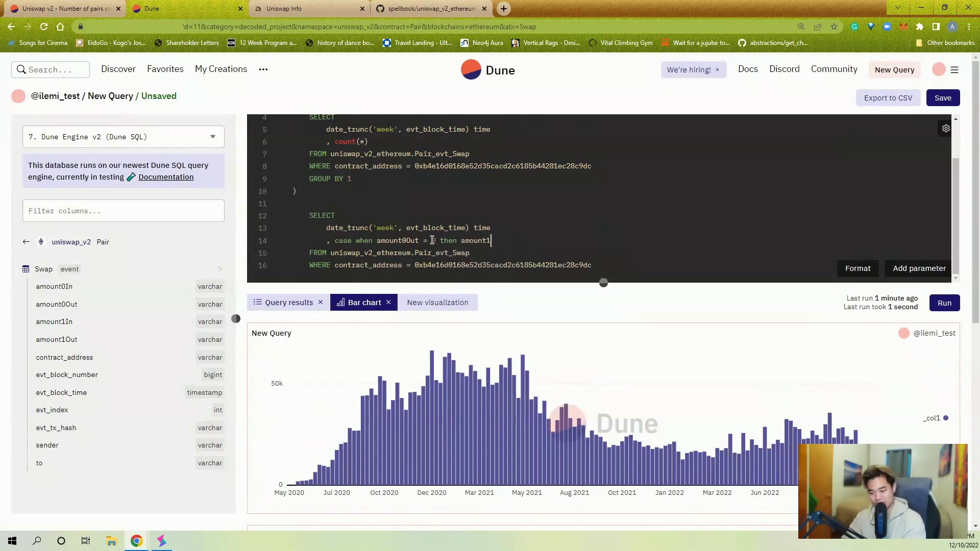
drag(432, 241, 438, 240)
click(406, 241)
click(491, 249)
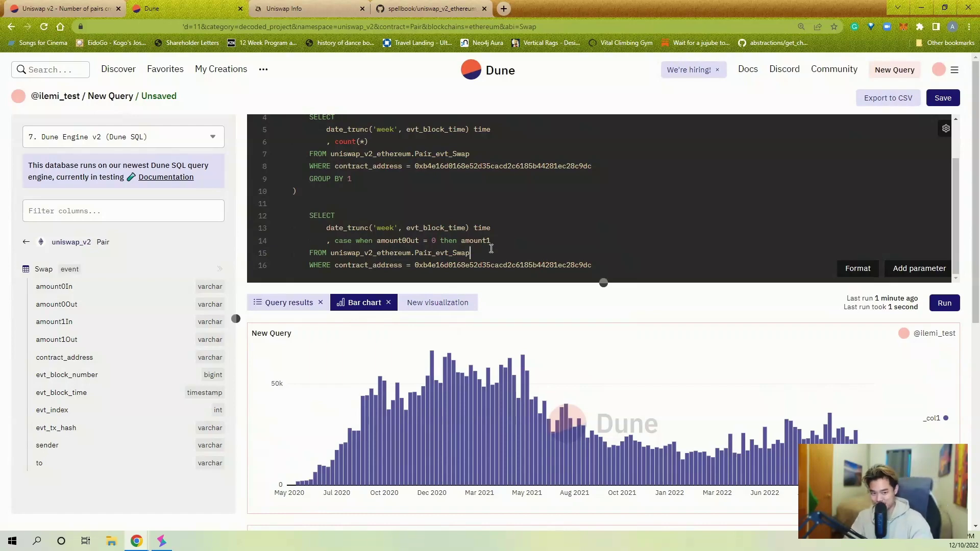
key(ctrl+1)
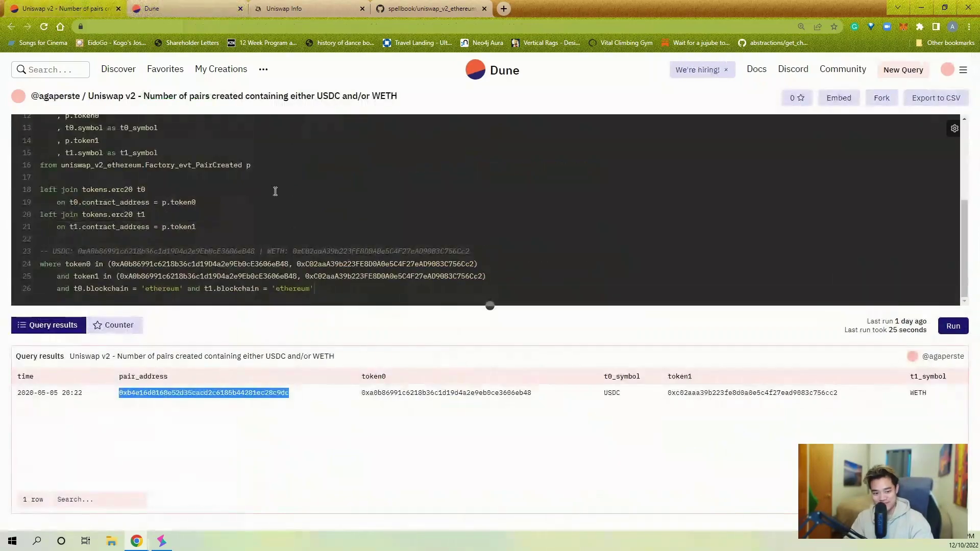
double_click(202, 266)
drag(251, 266, 39, 268)
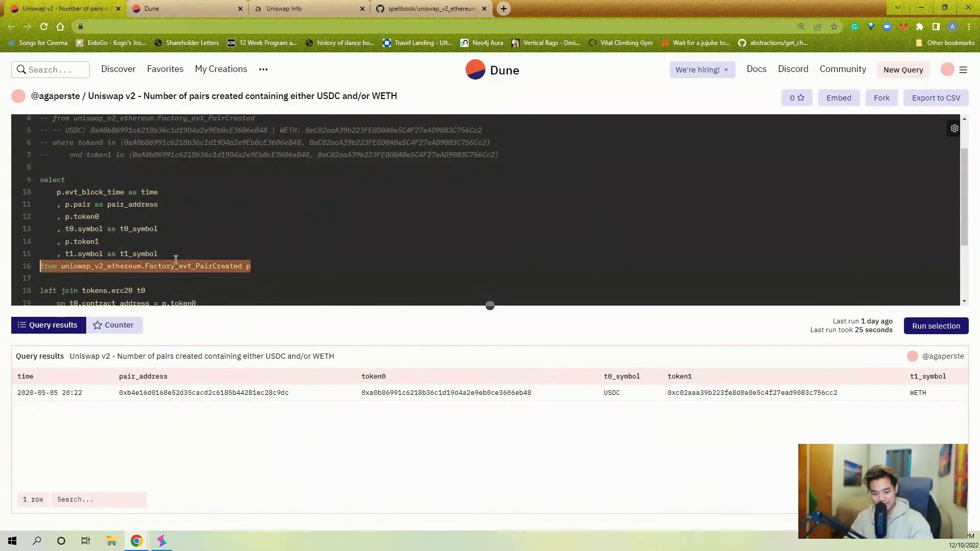
click(101, 241)
click(97, 217)
double_click(97, 217)
click(184, 9)
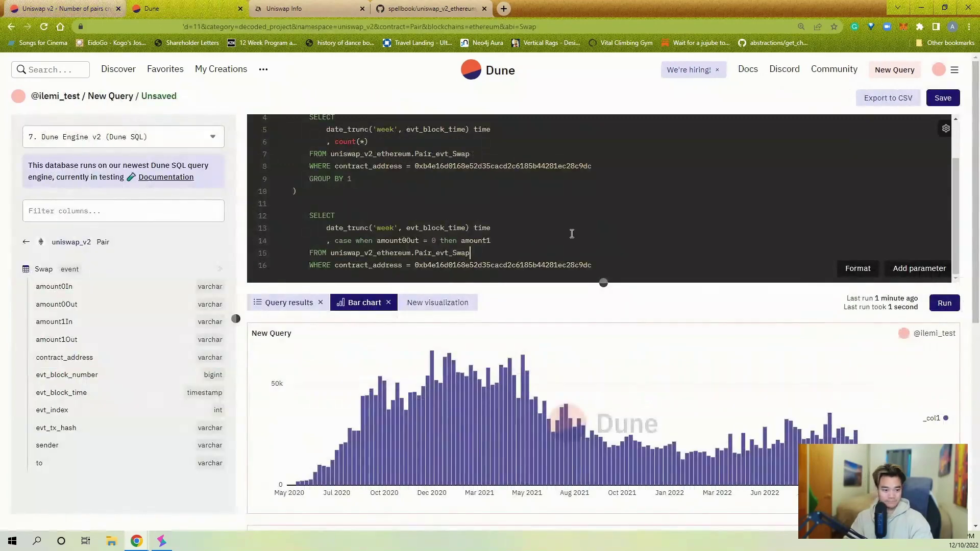
- Add LEFT JOIN uniswap_v2_ethereum.Factory_evt_PairCreated p below the FROM line
key(Return)
text(LEFT JOIN)
key(ctrl+v)
double_click(360, 265)
key(BackSpace)
click(643, 264)
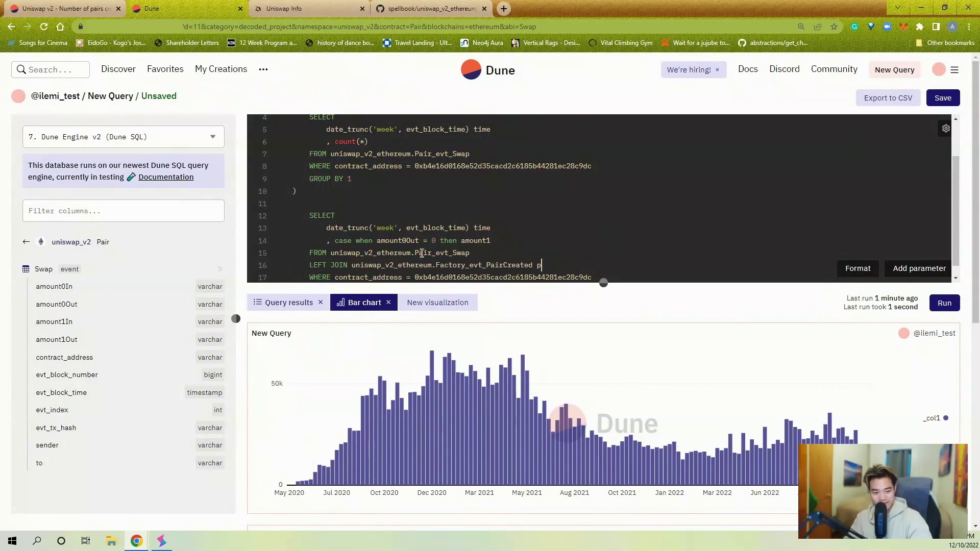
- Complete the join with ON p.pair = contract_address
double_click(461, 252)
double_click(502, 267)
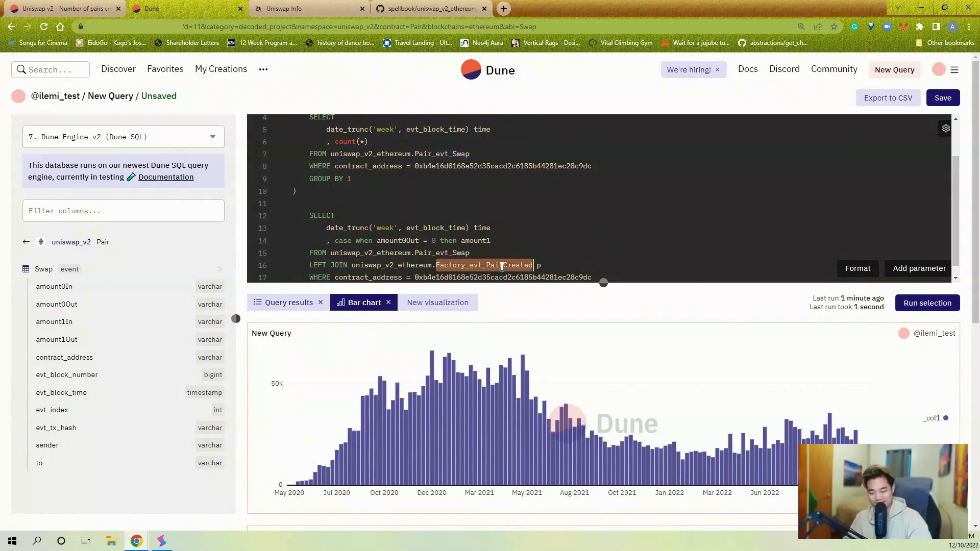
click(577, 264)
text(ON p.pair)
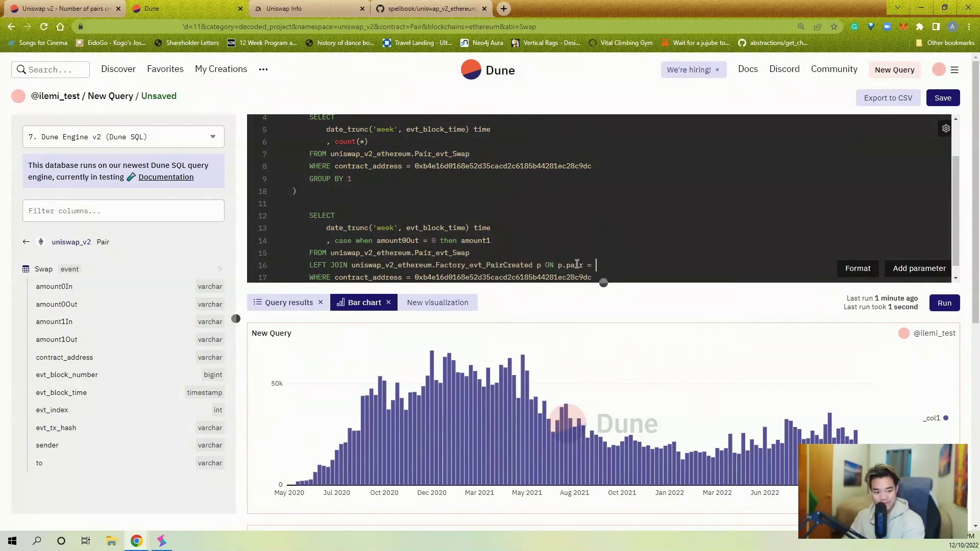
text( = contract_address)
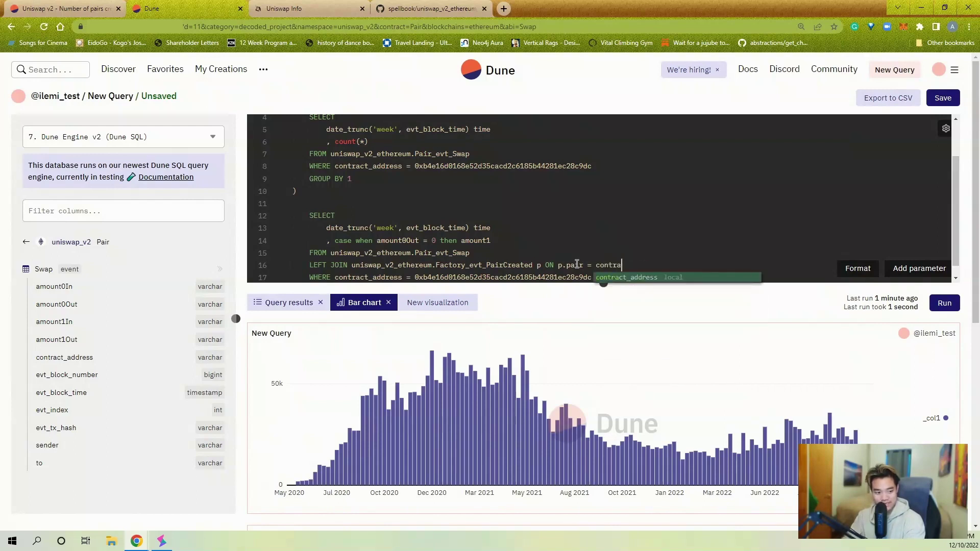
scroll(592, 258, down, 1)
double_click(608, 253)
double_click(438, 240)
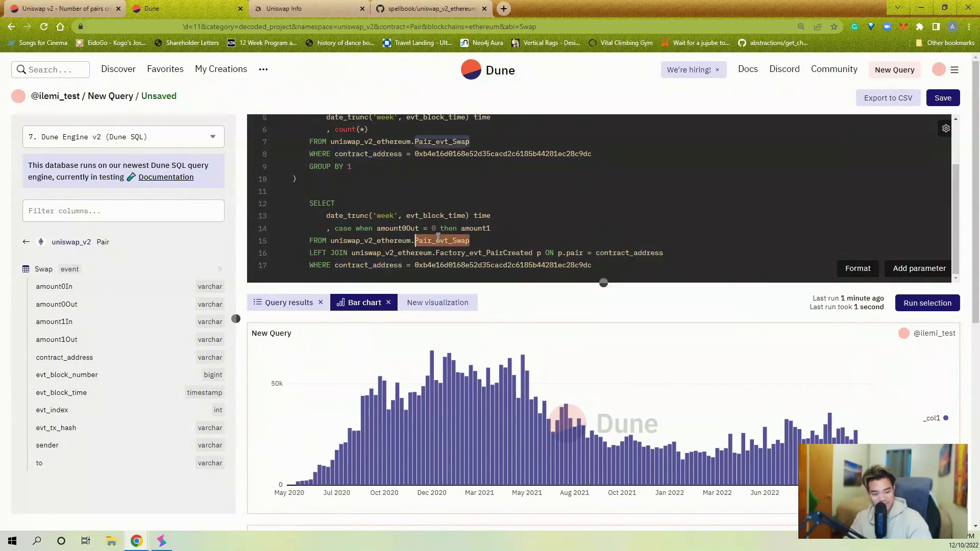
click(494, 243)
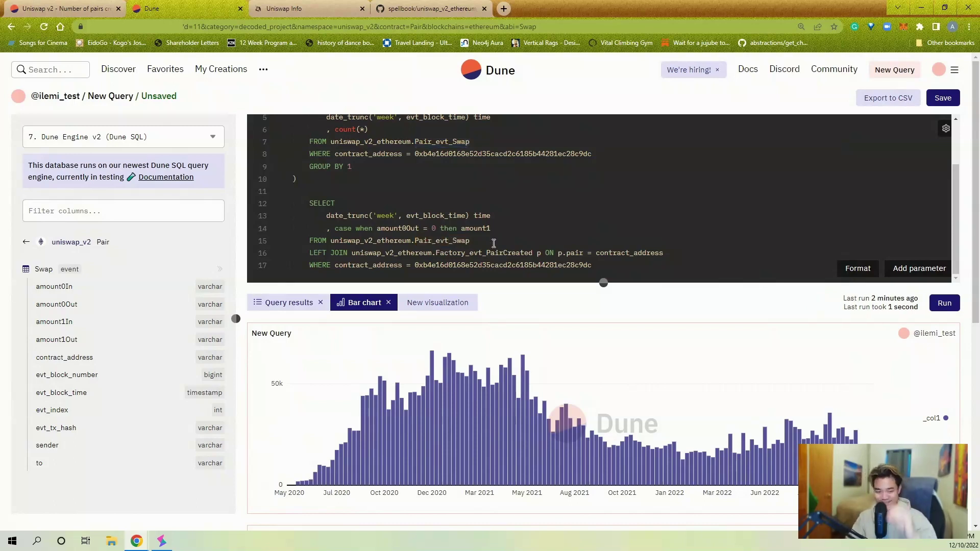
- Alias Pair_evt_Swap as s and prefix the join's contract_address with s
double_click(521, 252)
double_click(445, 241)
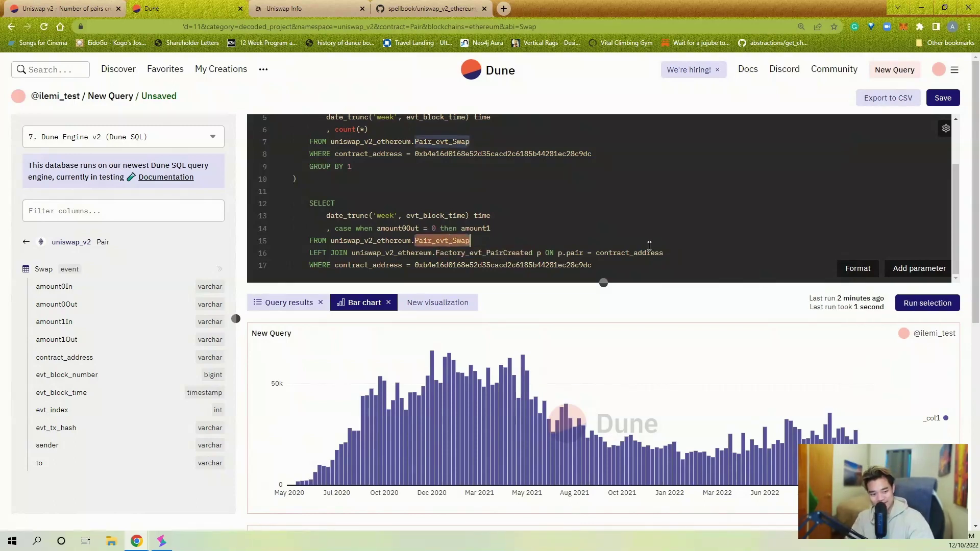
click(650, 242)
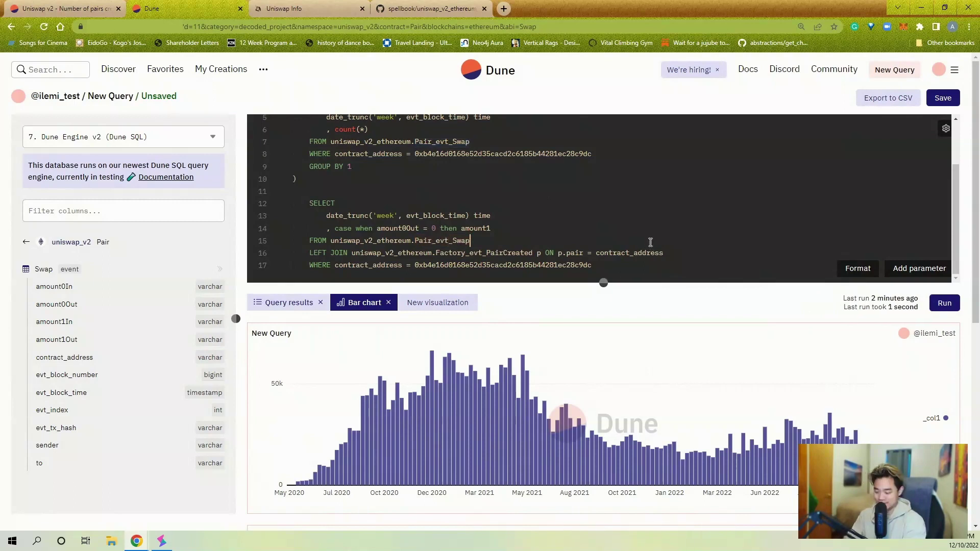
text(s)
key(Escape)
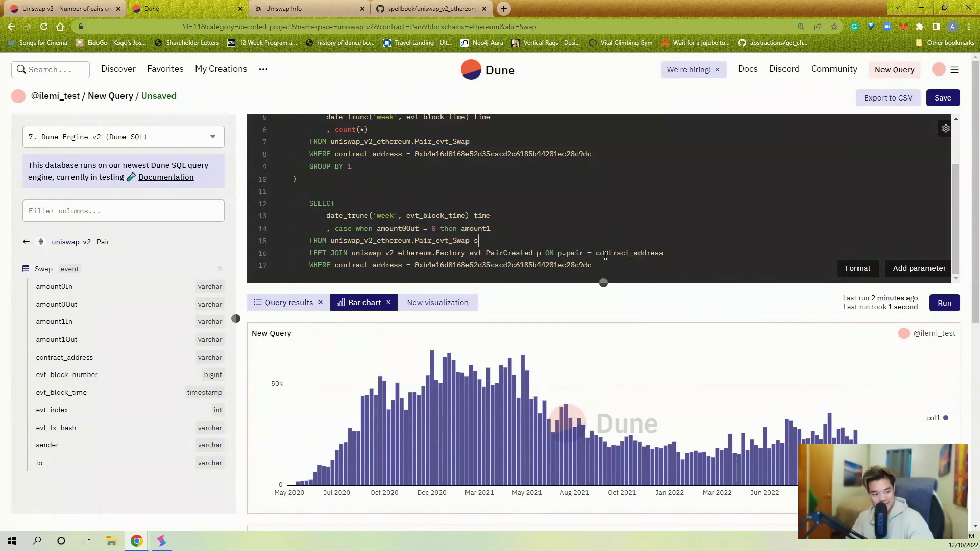
text(ss.)
key(BackSpace)
- Make the CASE return p.token1 else p.token0 end as token_bought_address
double_click(537, 228)
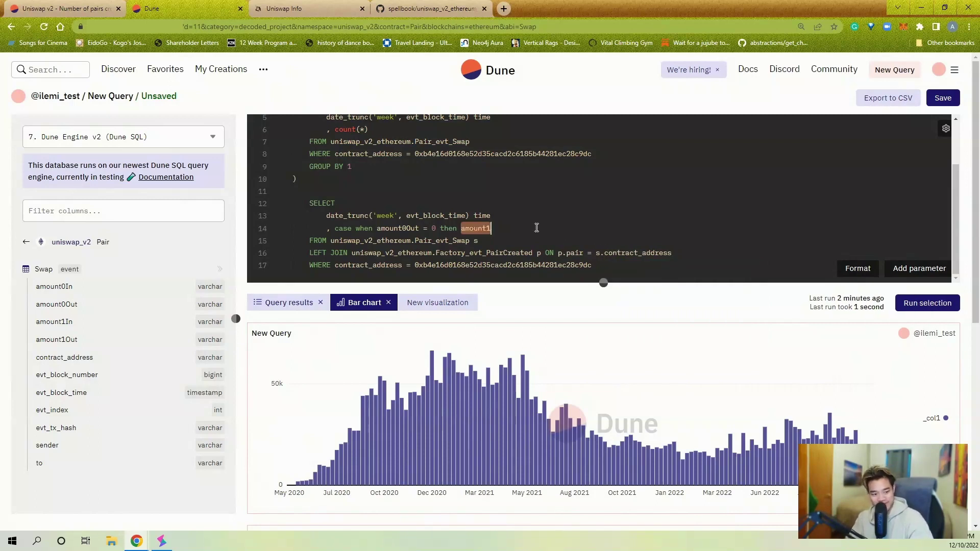
text(p.)
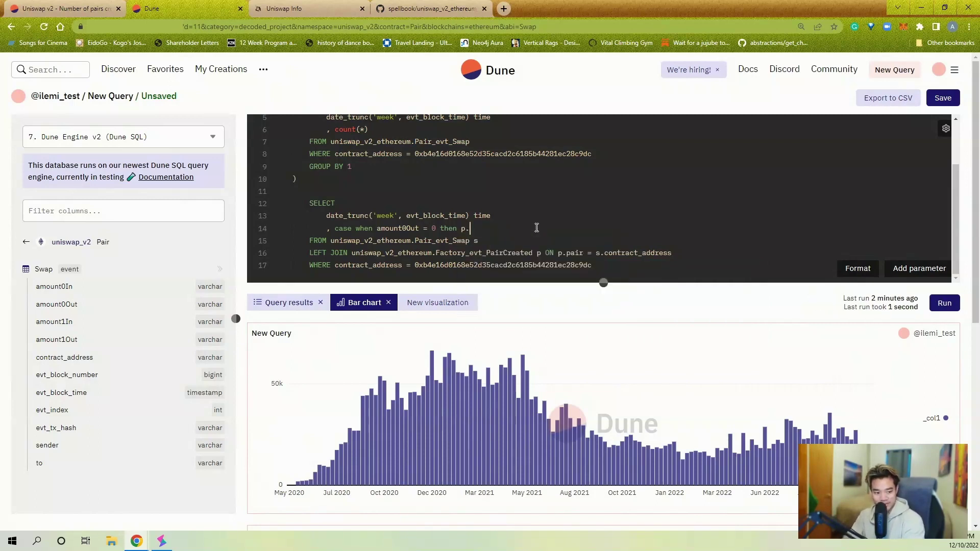
text(token1)
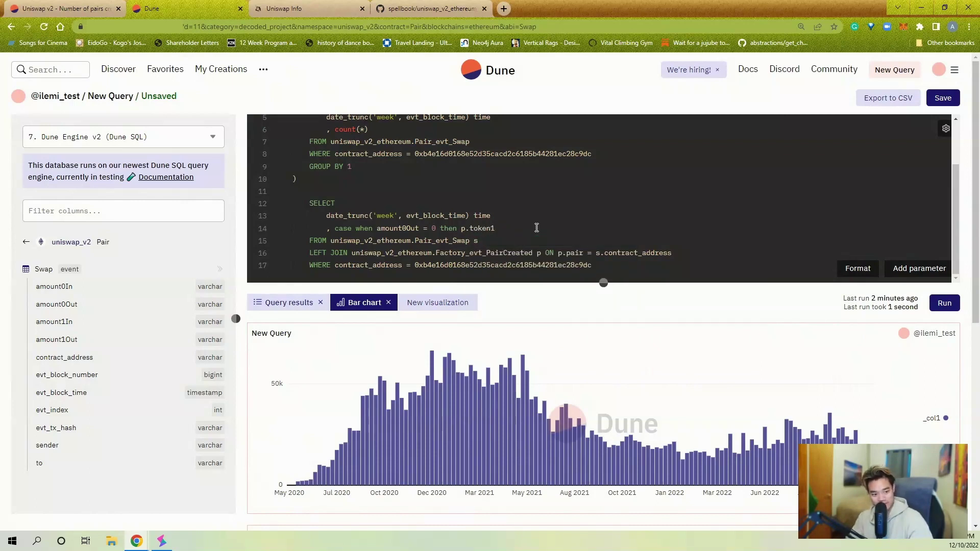
double_click(401, 228)
click(444, 229)
drag(442, 229, 377, 231)
click(506, 226)
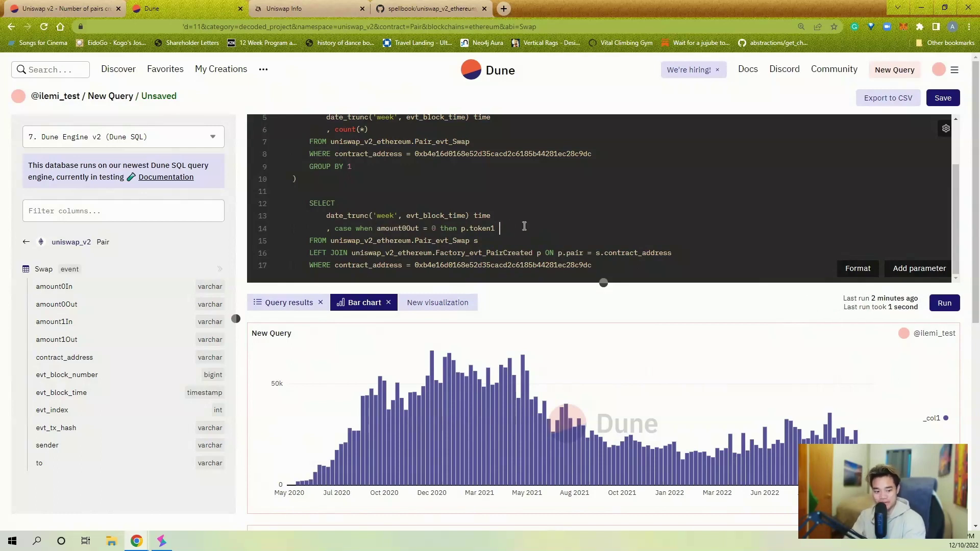
text(else p.token)
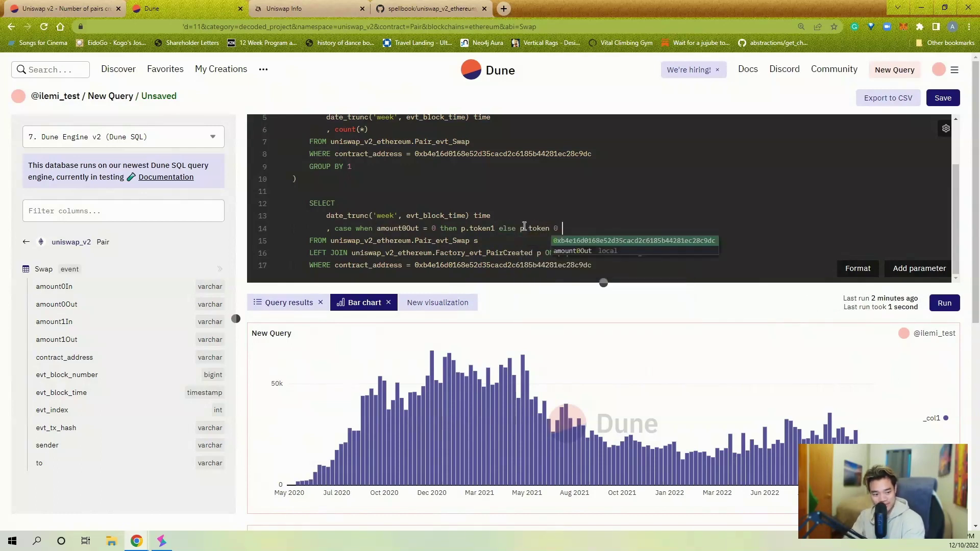
key(BackSpace)
text(0 as token)
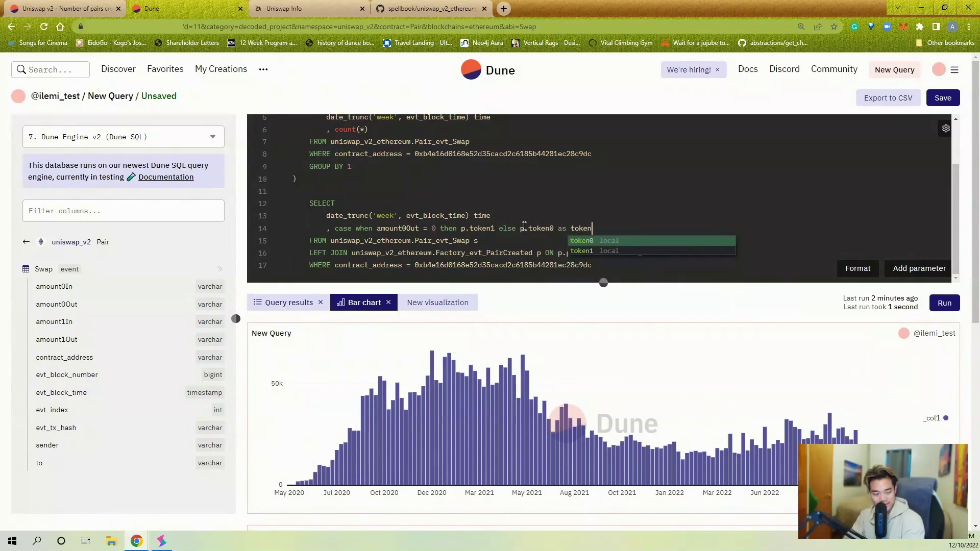
text(_bought_address)
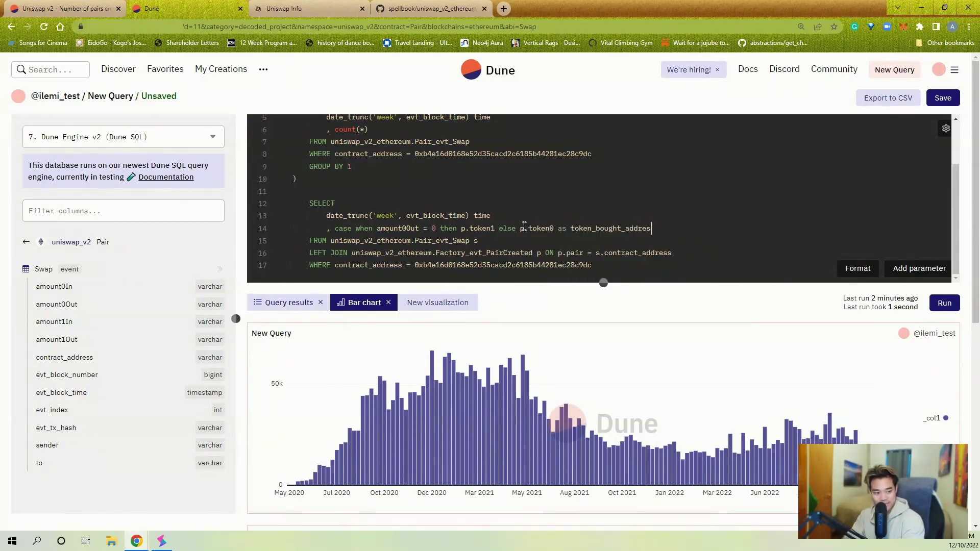
key(Return)
click(555, 228)
text(end)
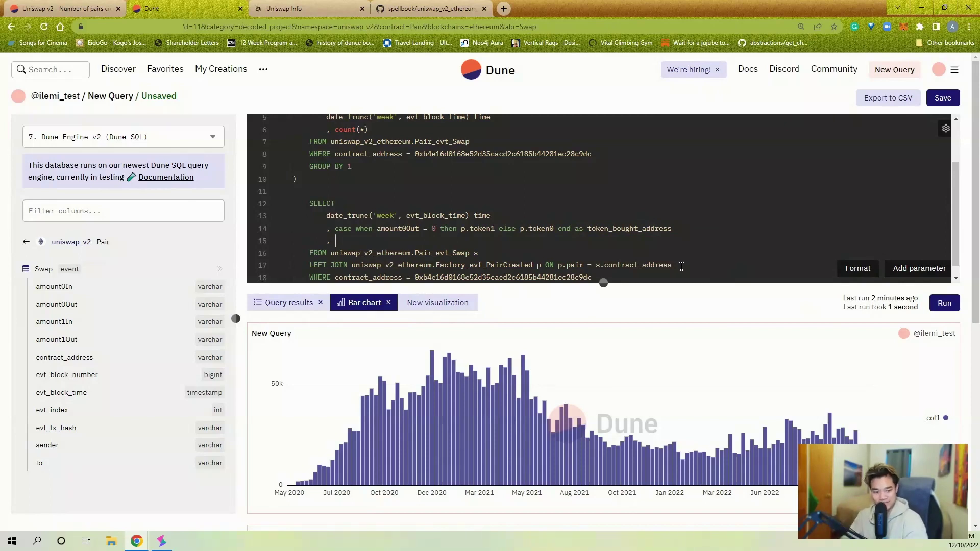
- Add case when amount0Out = 0 then amount1Out else amount0Out end as token_bought_amount_raw
double_click(411, 229)
click(480, 231)
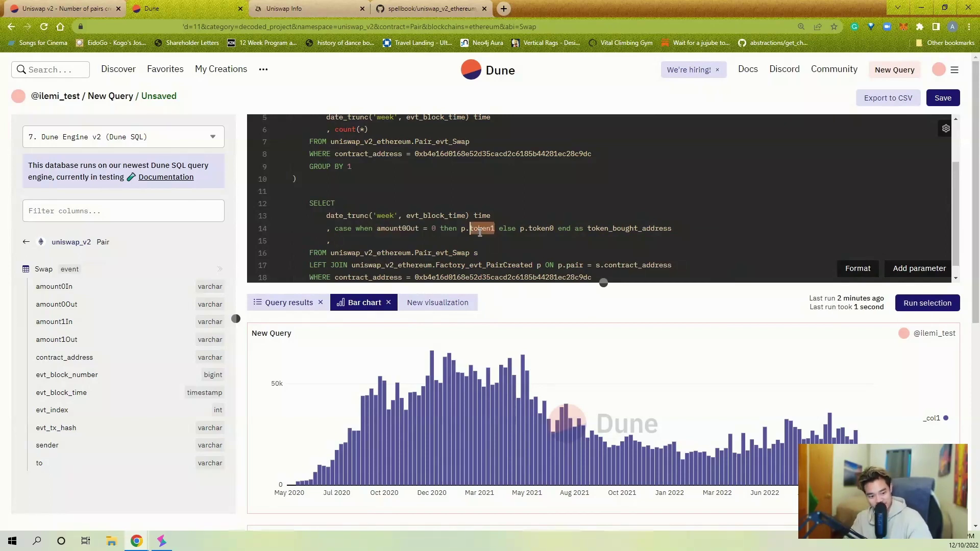
double_click(541, 228)
click(542, 242)
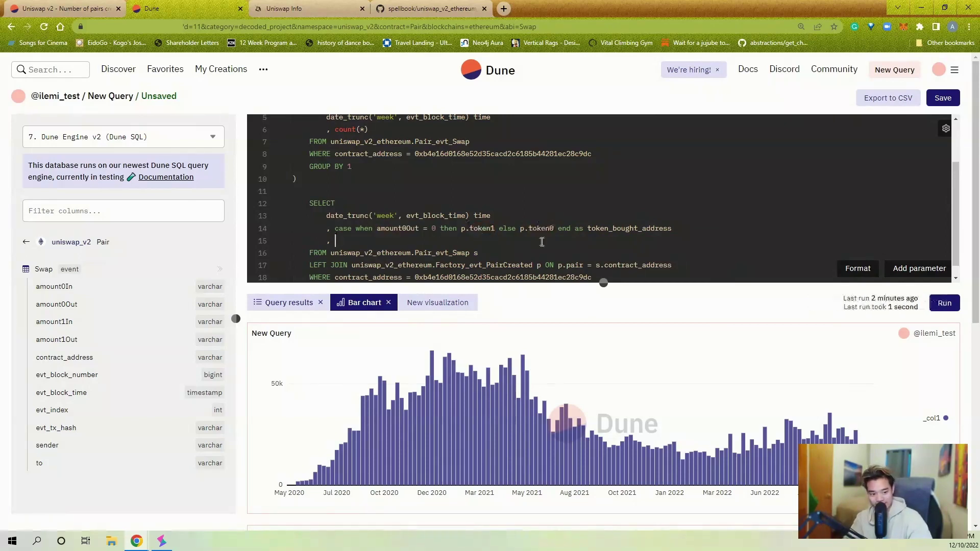
text(case when amou)
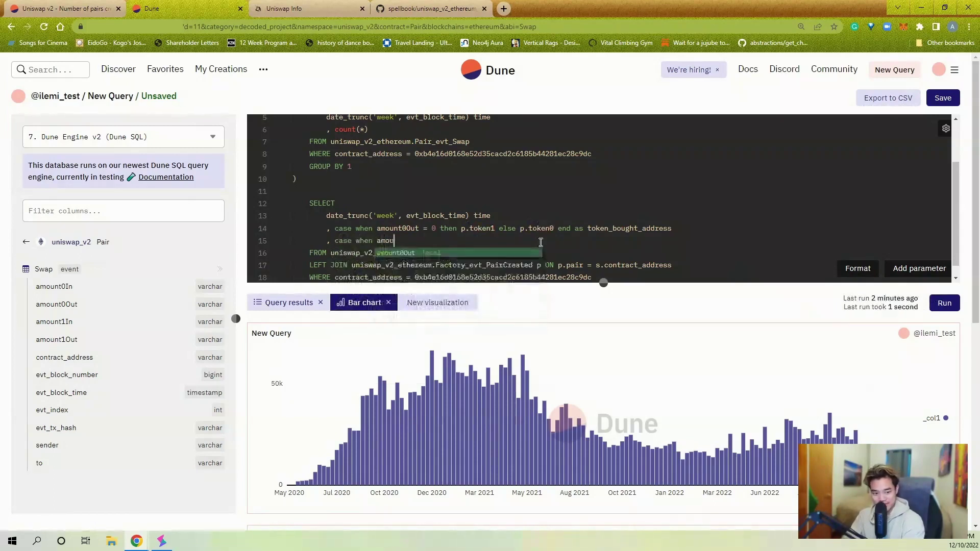
text(nt0Out = 0 then )
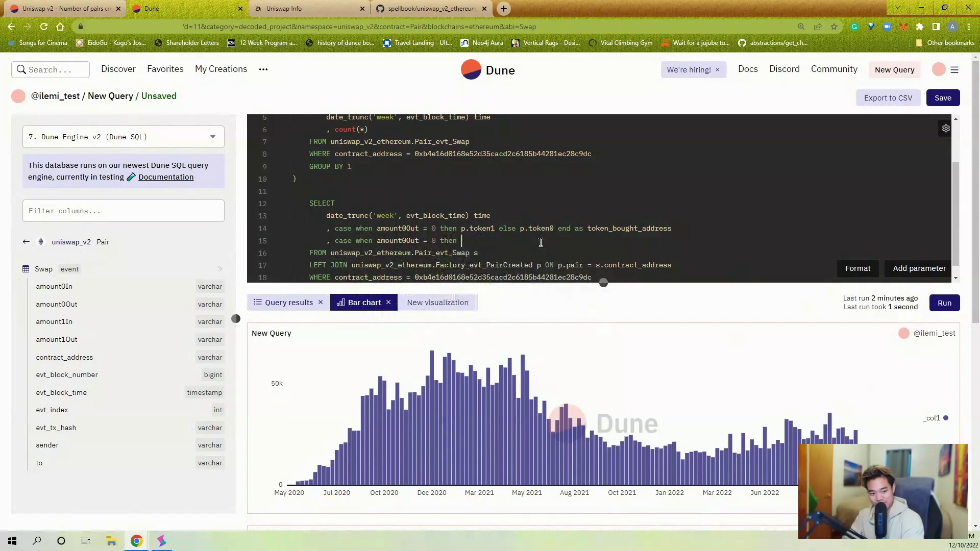
text(amount)
text(1PO)
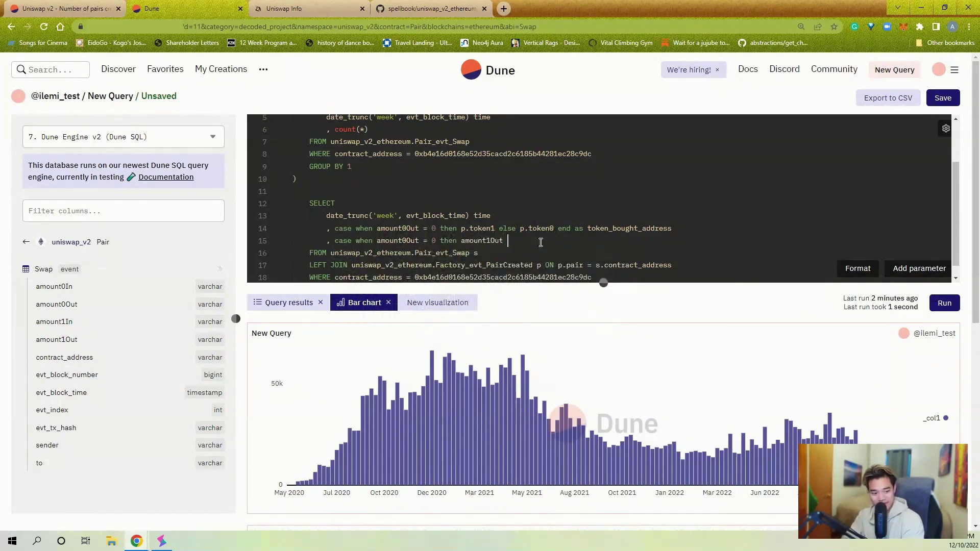
text( else )
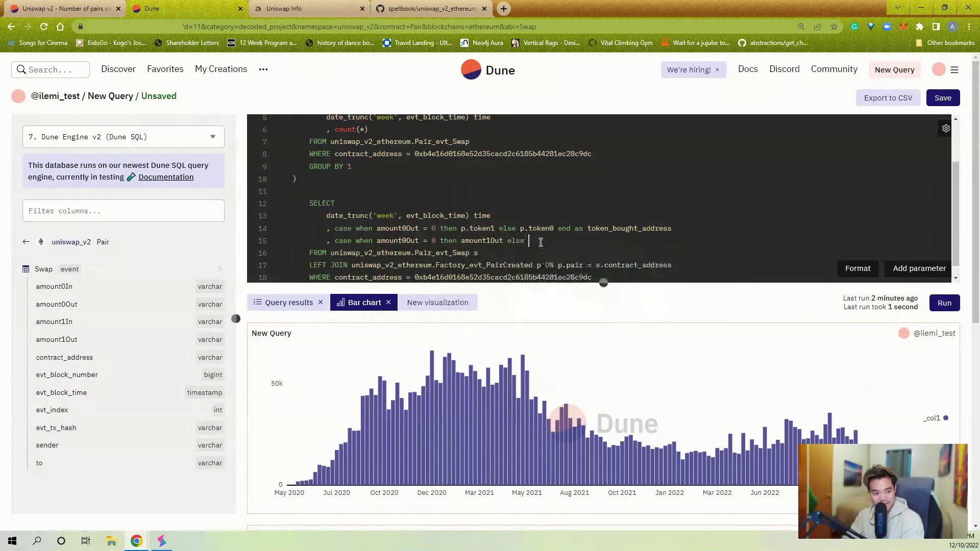
text(amount0Out)
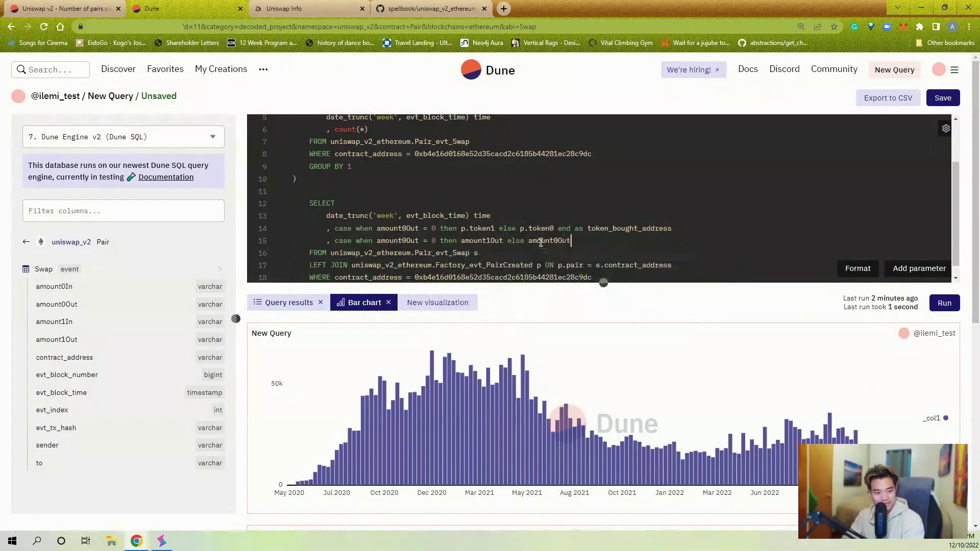
text( end as token_)
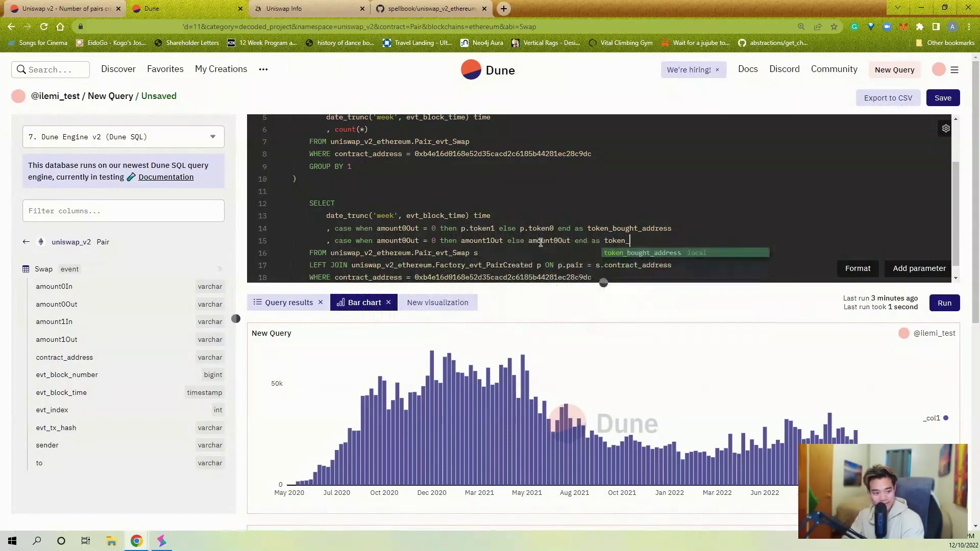
text(bought_amount_raw)
- Unindent the final SELECT block, lines 12 to 18
scroll(460, 204, down, 1)
click(388, 170)
scroll(388, 170, down, 1)
drag(306, 140, 638, 221)
key(shift+Tab)
click(639, 221)
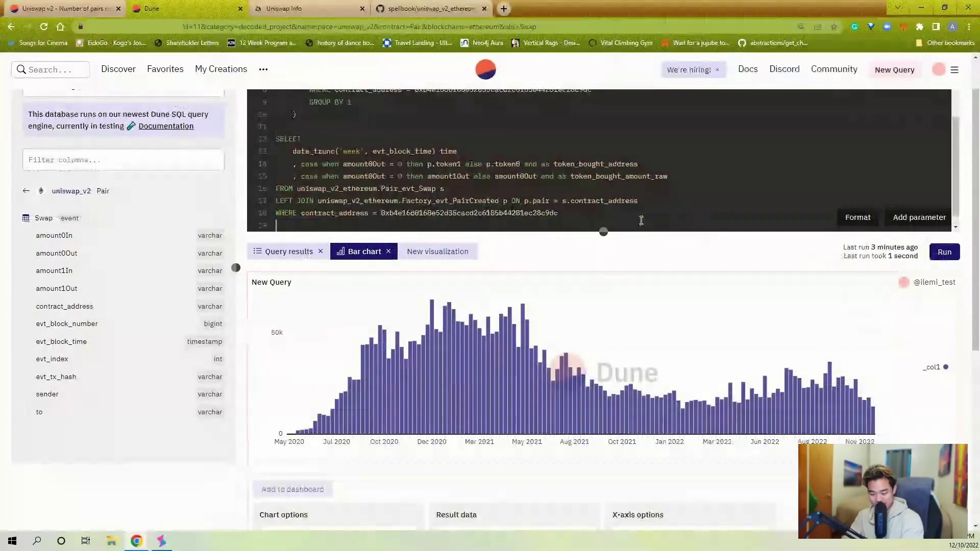
- Add LIMIT 10, qualify the WHERE column as s.contract_address, and rerun
text(LIMIT 10)
key(ctrl+Return)
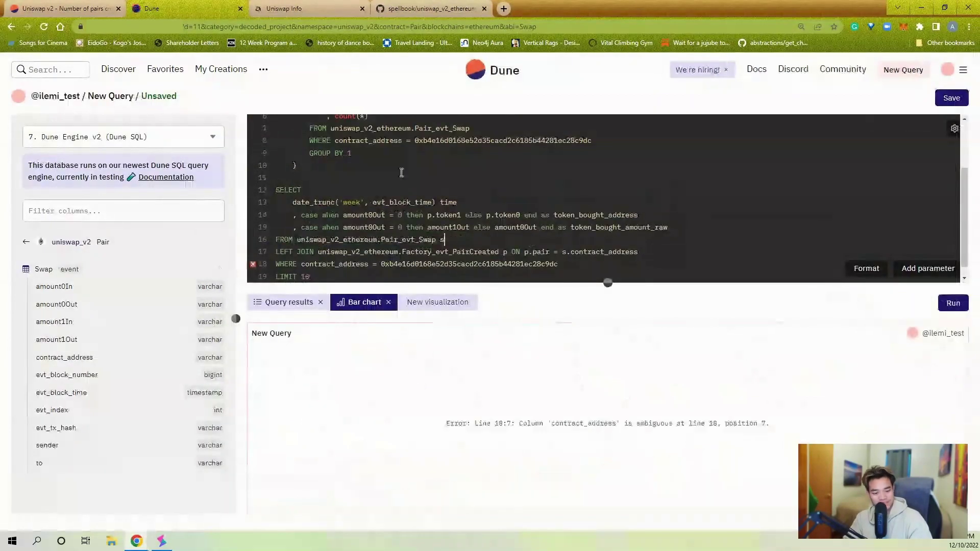
click(302, 264)
text(s.)
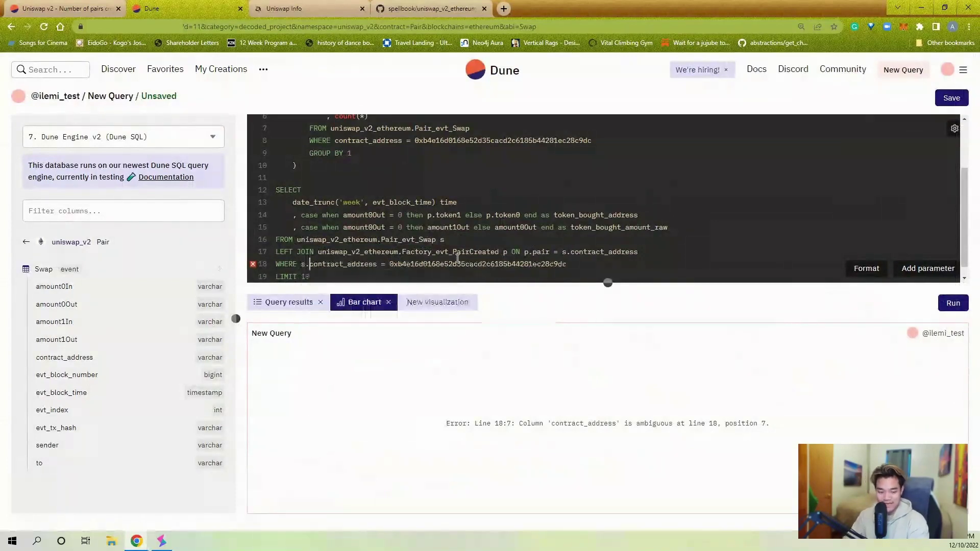
double_click(369, 264)
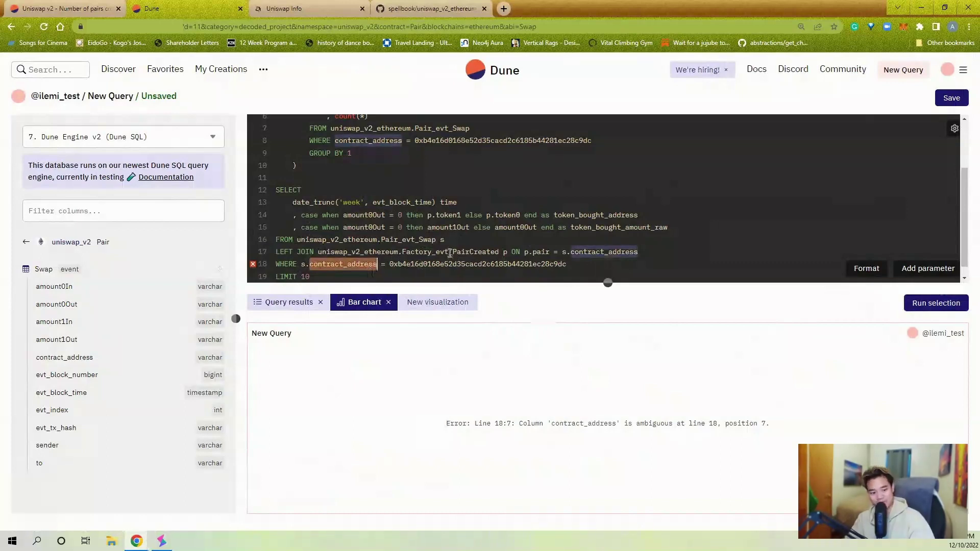
click(422, 240)
double_click(474, 252)
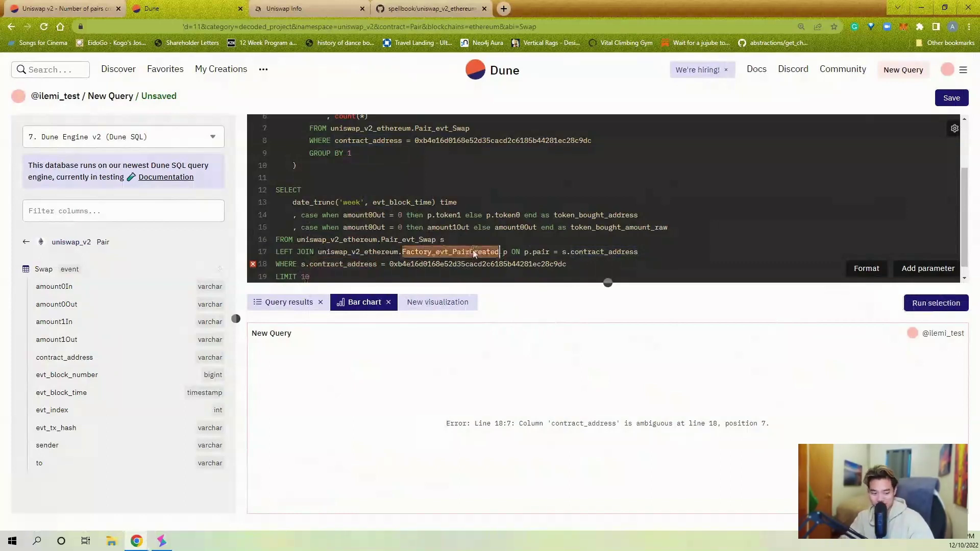
click(438, 274)
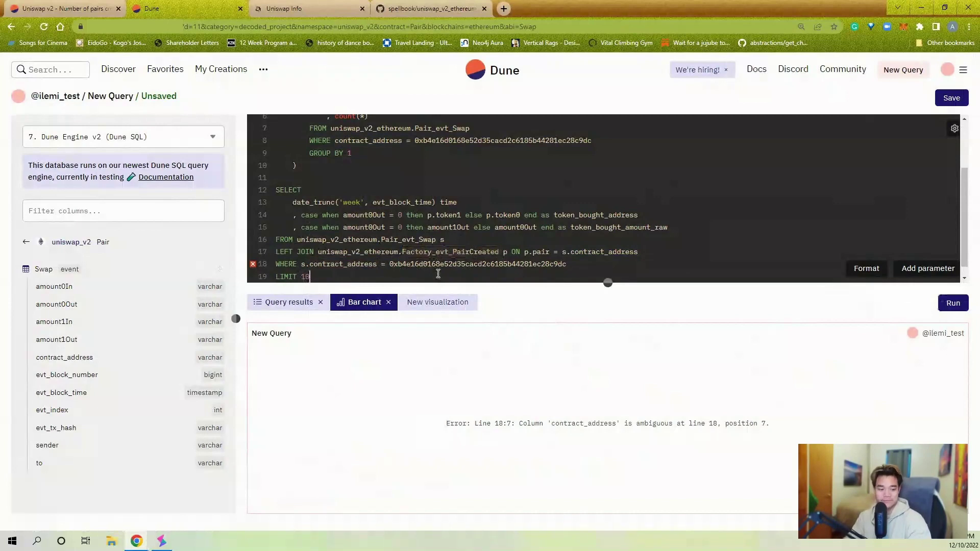
key(ctrl+Return)
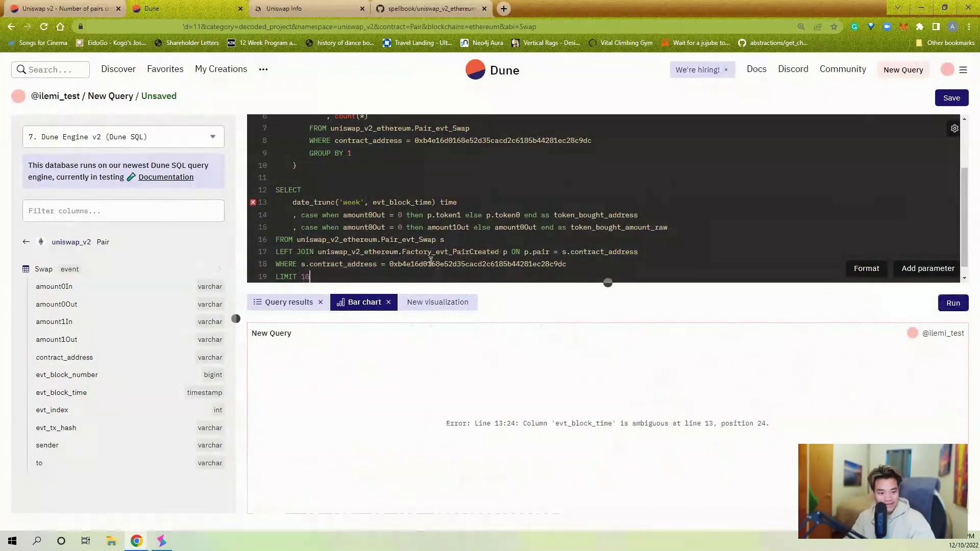
- Qualify evt_block_time as s.evt_block_time, rerun, and inspect the varchar = integer error
click(378, 203)
text(s.)
key(ctrl+Return)
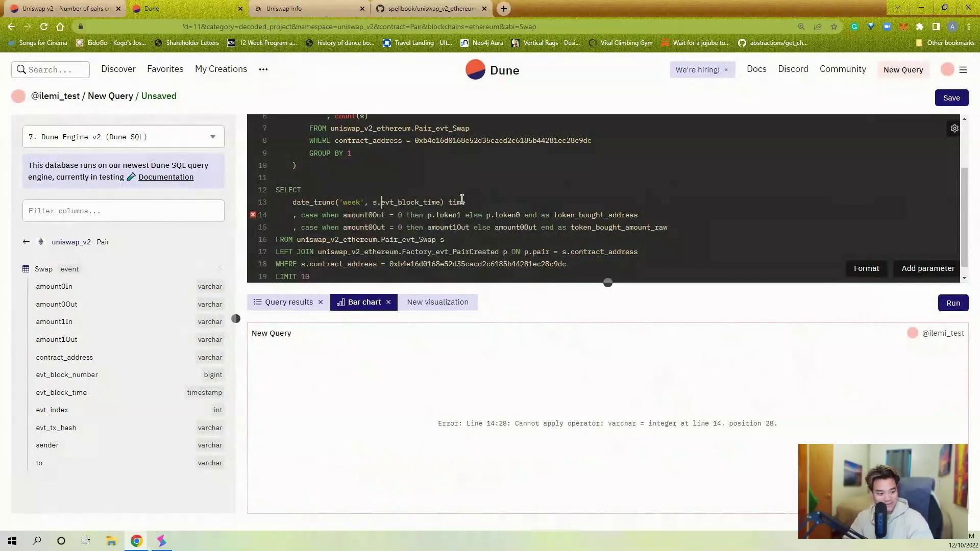
double_click(633, 425)
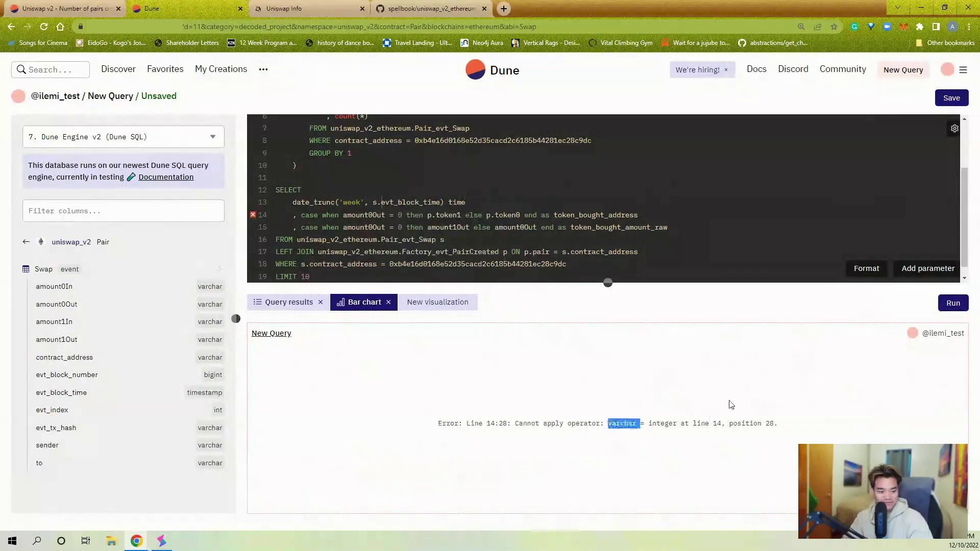
click(669, 424)
double_click(664, 424)
drag(401, 215, 343, 211)
- Cast amount0Out to double on line 14 with cast(... as double)
key(Left)
text(ca)
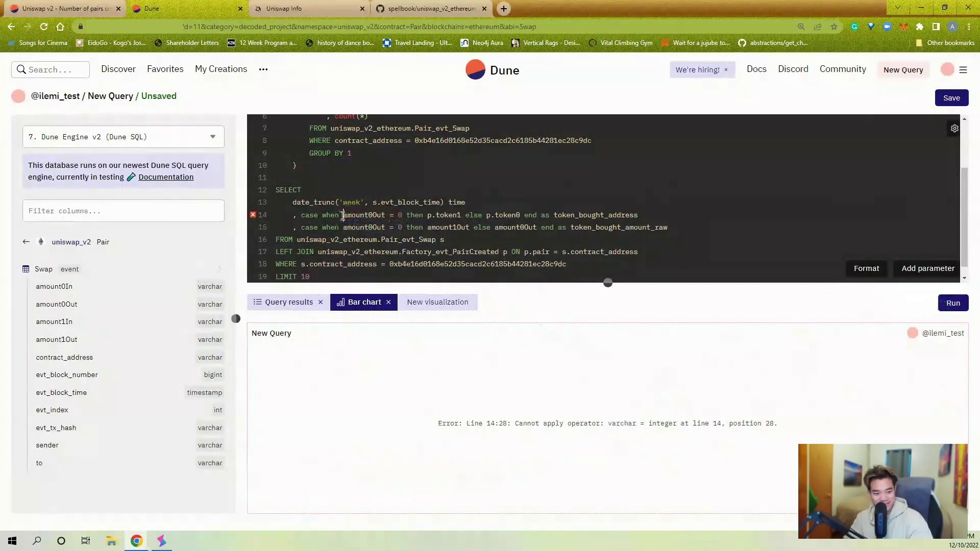
text(st()
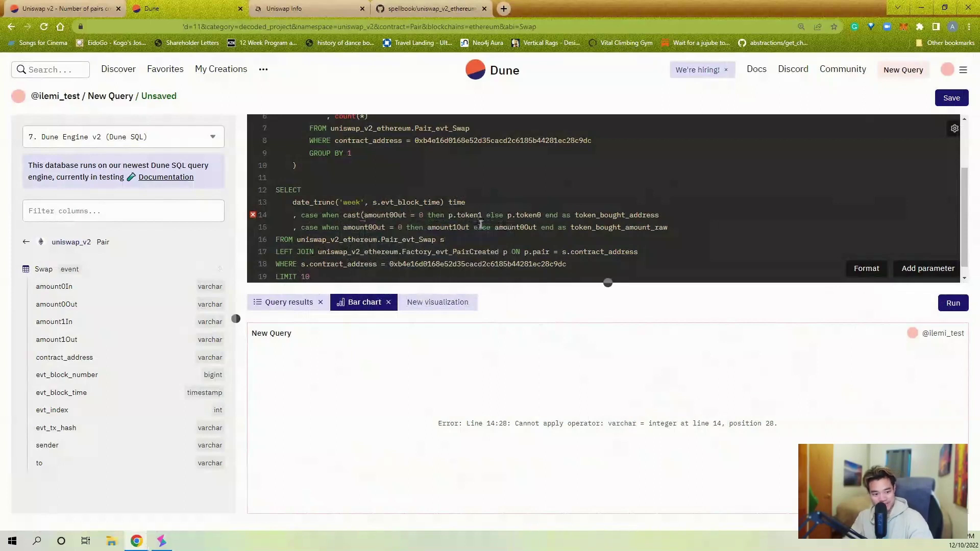
click(407, 215)
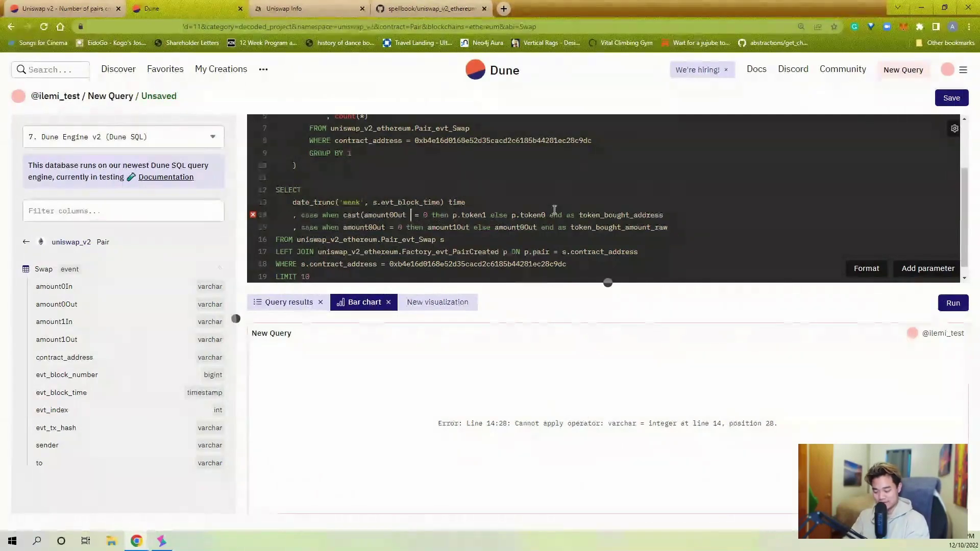
text(as double))
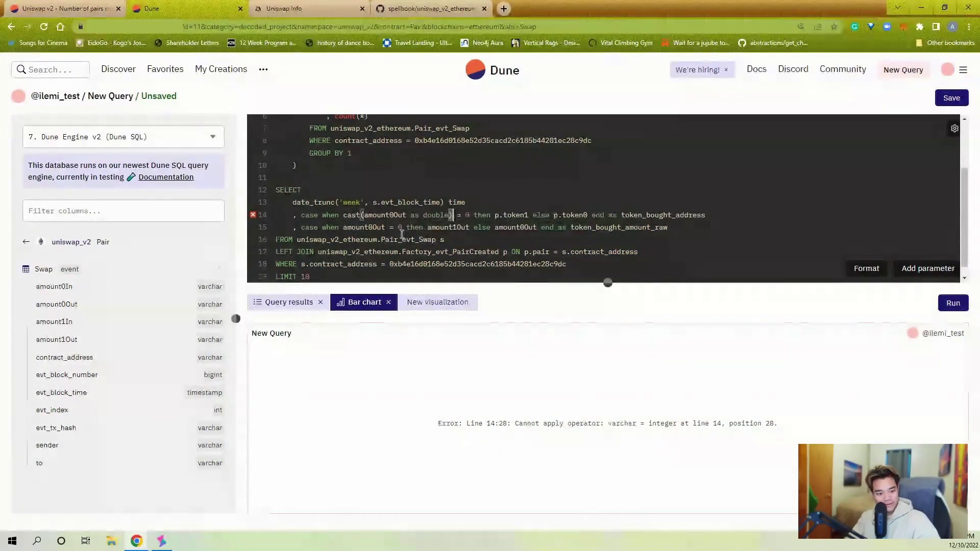
- Cast the amount0Out and amount1Out values on line 15 to double in both branches
click(347, 227)
text(cast()
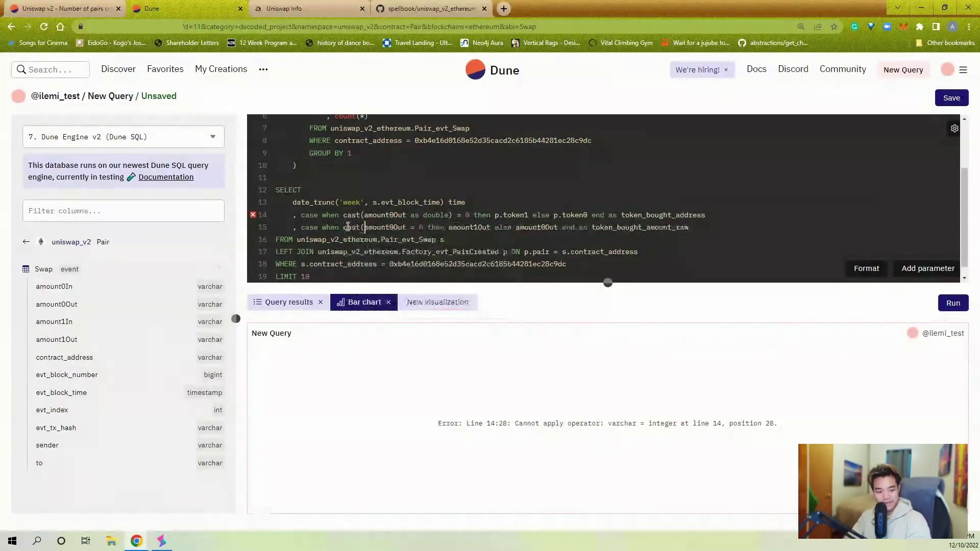
click(407, 227)
text(as double))
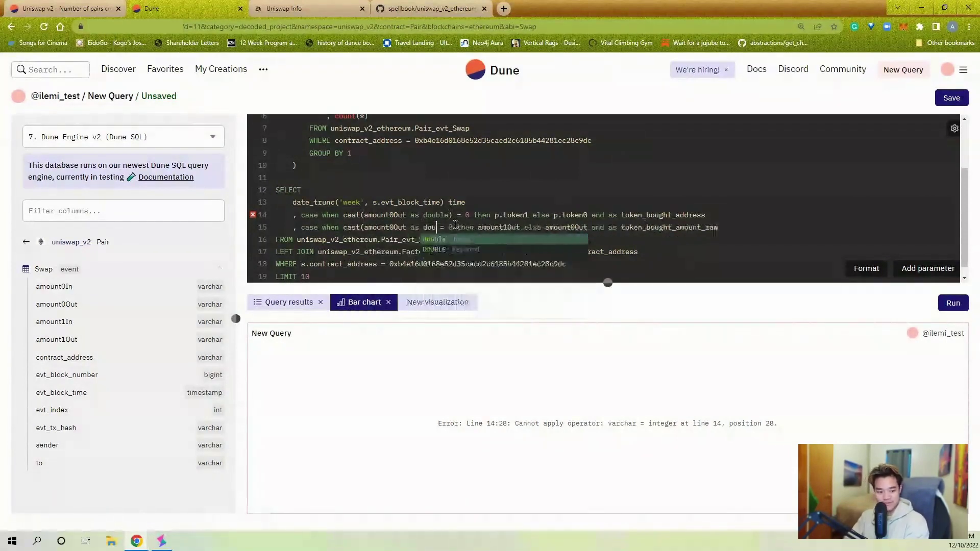
click(494, 227)
text(cast()
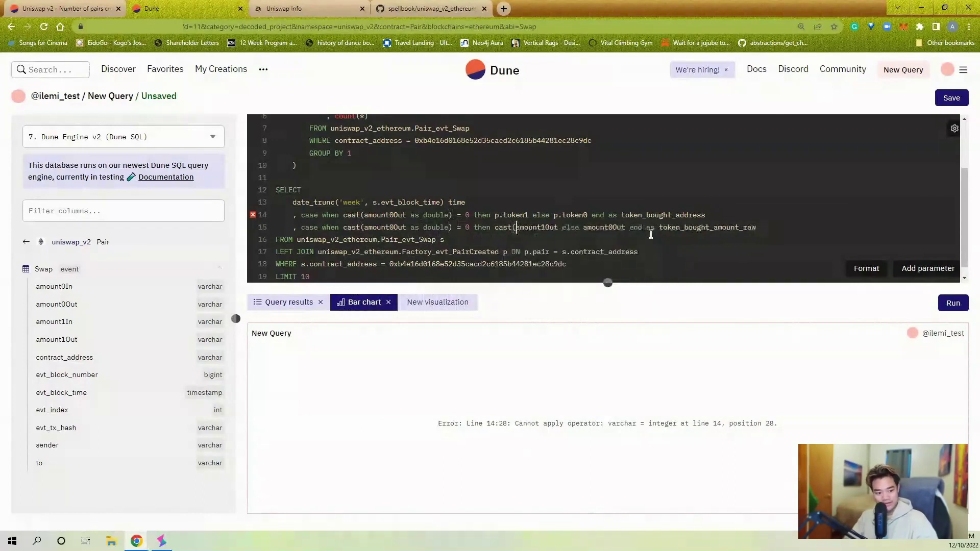
click(559, 228)
text(as double))
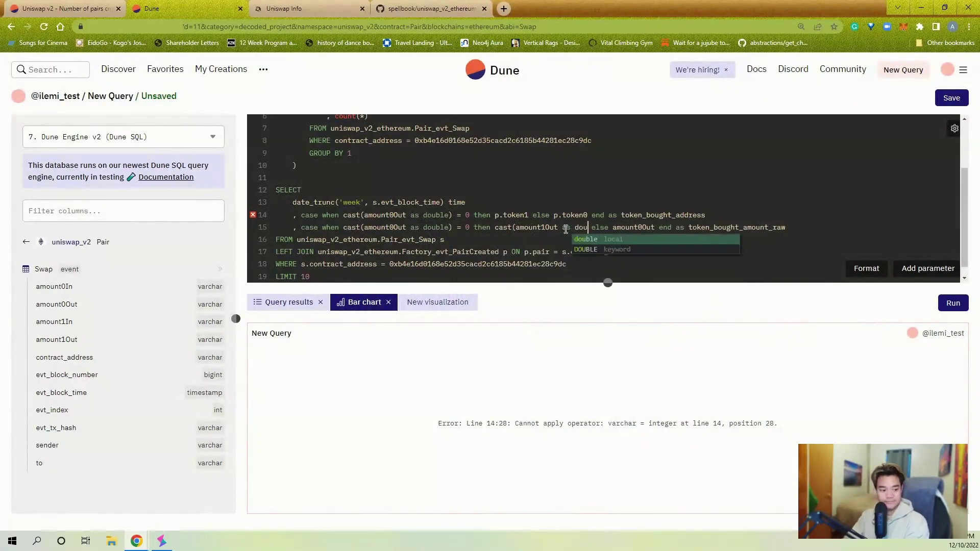
click(630, 227)
text(cast()
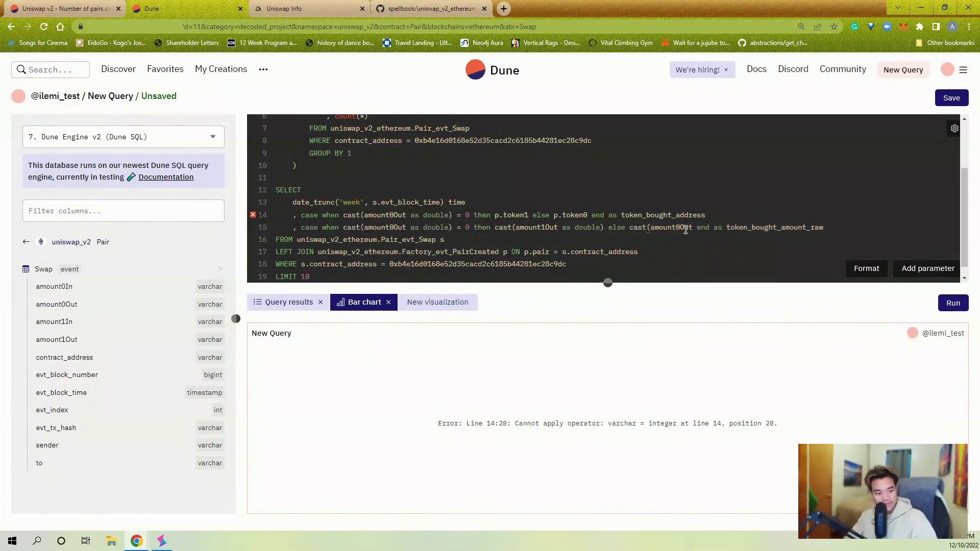
click(692, 228)
text(as double))
- Run the corrected query and inspect the 10 rows of token_bought_address and raw amounts
click(634, 267)
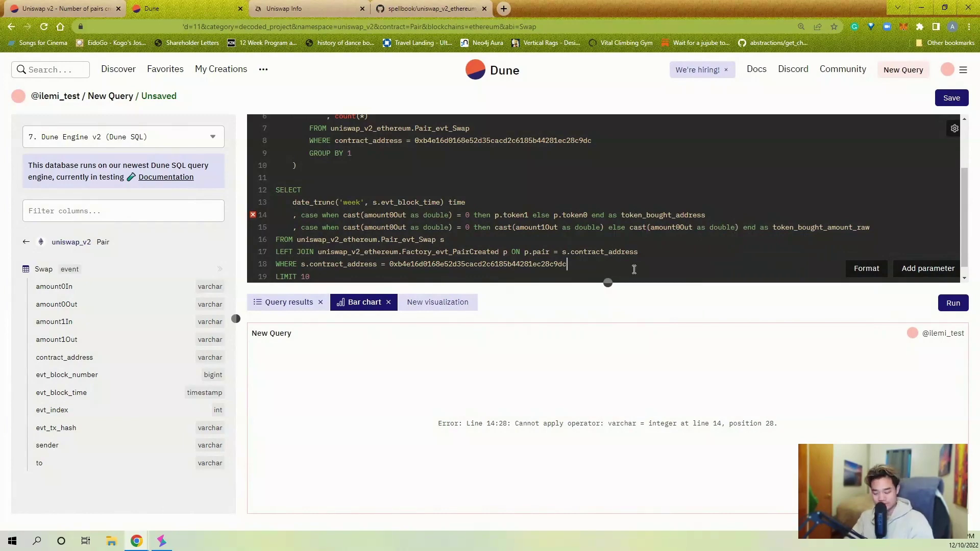
key(ctrl+Return)
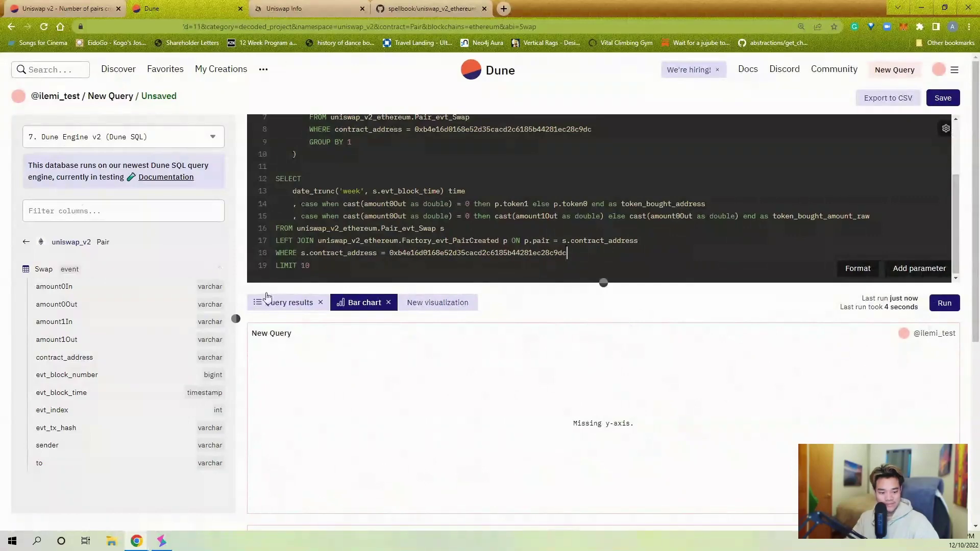
click(299, 303)
scroll(635, 281, down, 1)
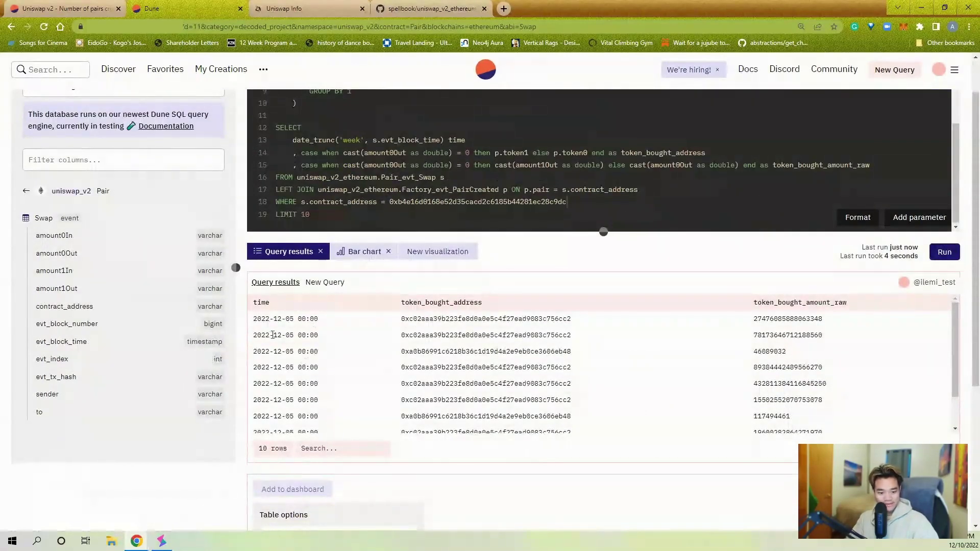
triple_click(269, 320)
triple_click(550, 319)
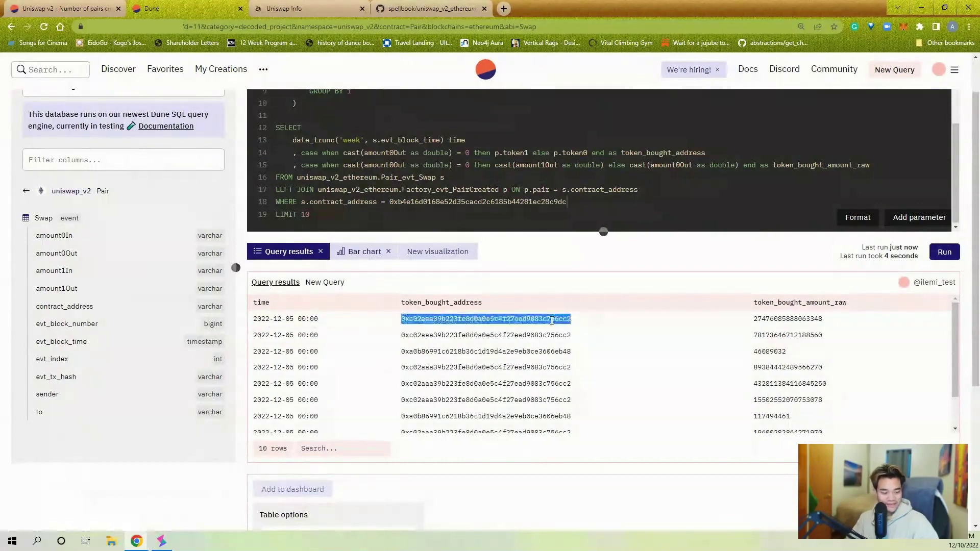
double_click(293, 335)
triple_click(536, 319)
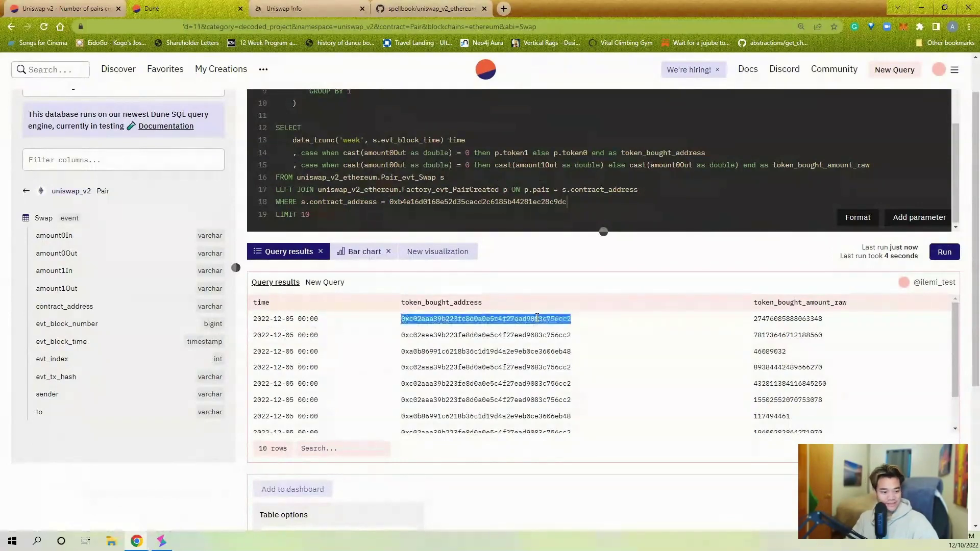
triple_click(773, 319)
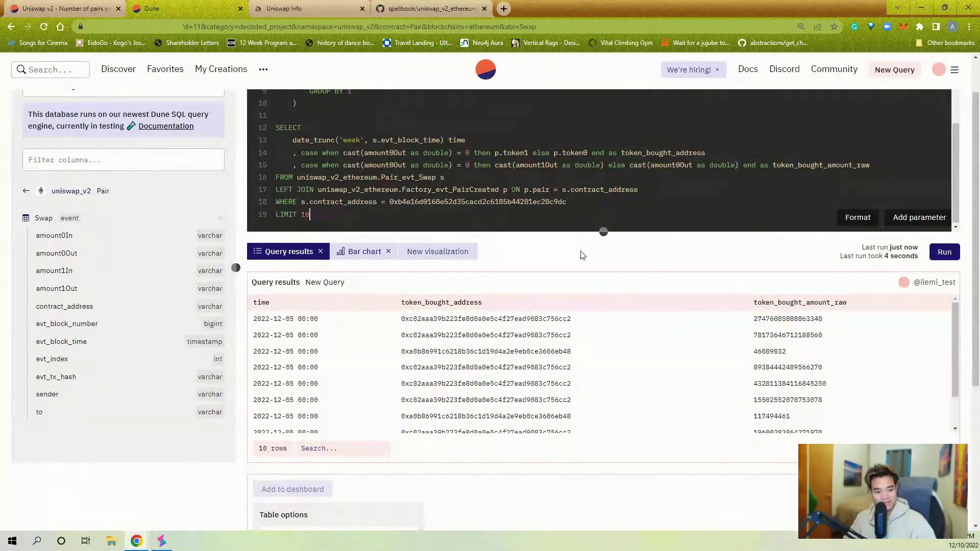
drag(607, 227, 608, 318)
- Add a new 'volume as (' CTE after the frequency CTE
click(385, 193)
text(,)
key(Return)
key(Return)
text(volume as ()
key(Return)
key(Return)
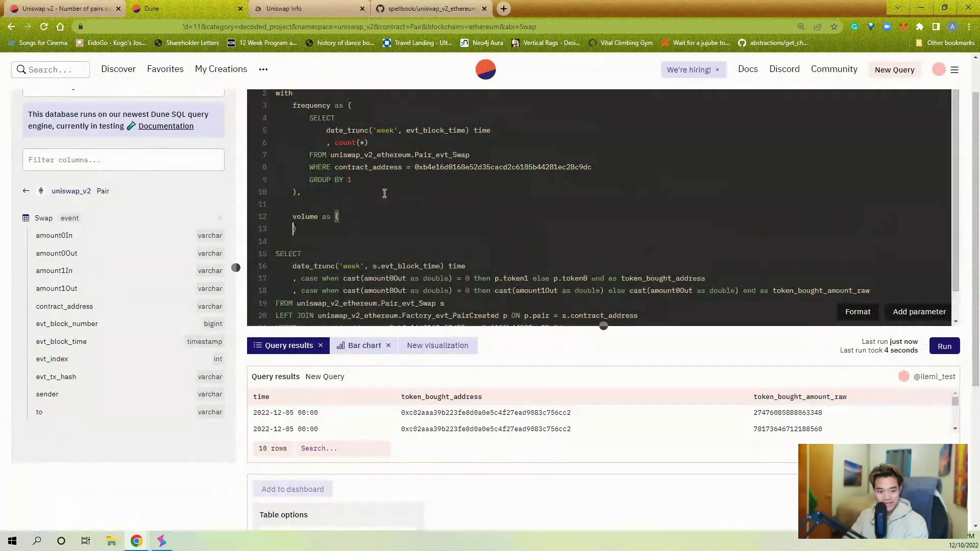
- Move the weekly swap SELECT into a nested 'with base as (' CTE inside volume
scroll(382, 227, down, 1)
drag(310, 318, 272, 231)
key(ctrl+x)
key(BackSpace)
key(BackSpace)
key(Up)
text(with)
key(Return)
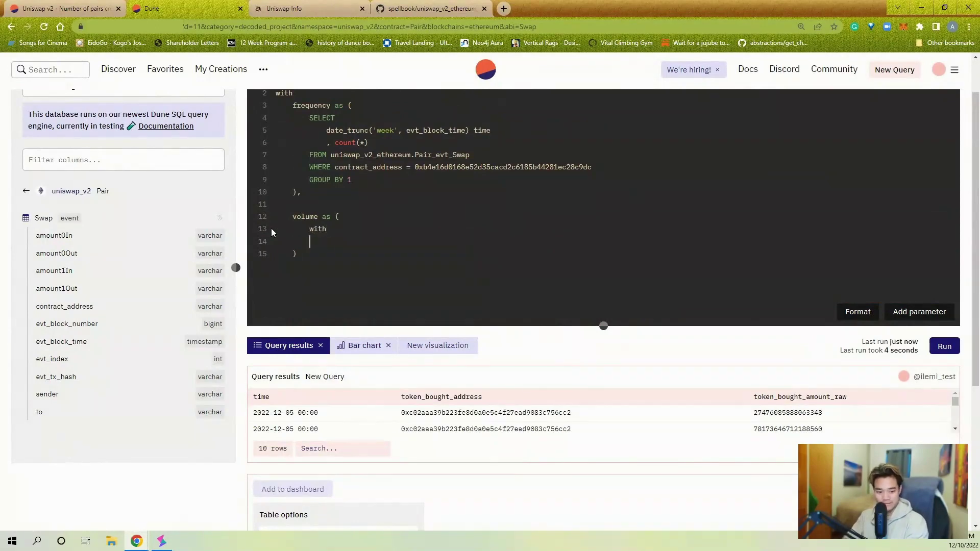
text(base as ()
key(Return)
key(Return)
key(Up)
key(ctrl+v)
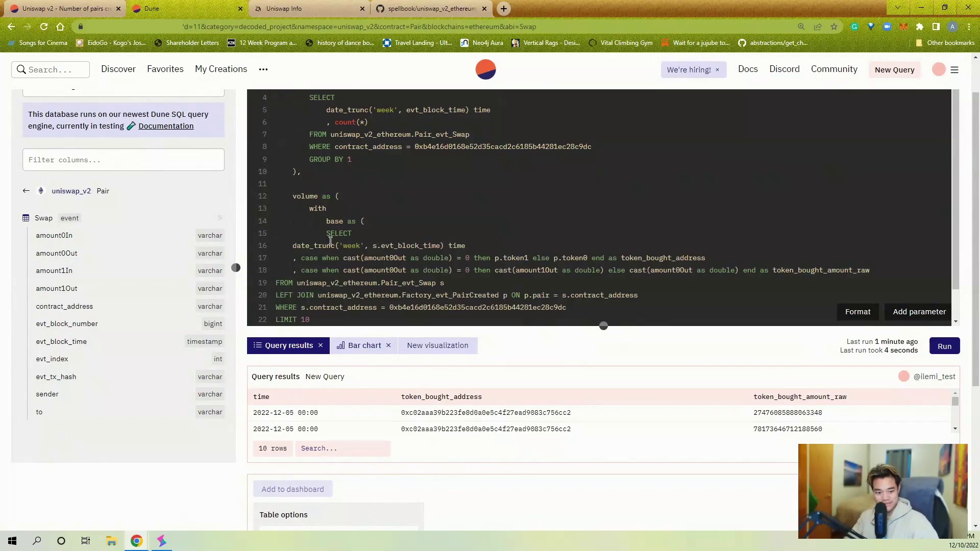
- Indent the pasted base query and leave blank lines below it
scroll(335, 261, down, 1)
drag(330, 286, 294, 212)
key(Tab)
key(Tab)
key(Tab)
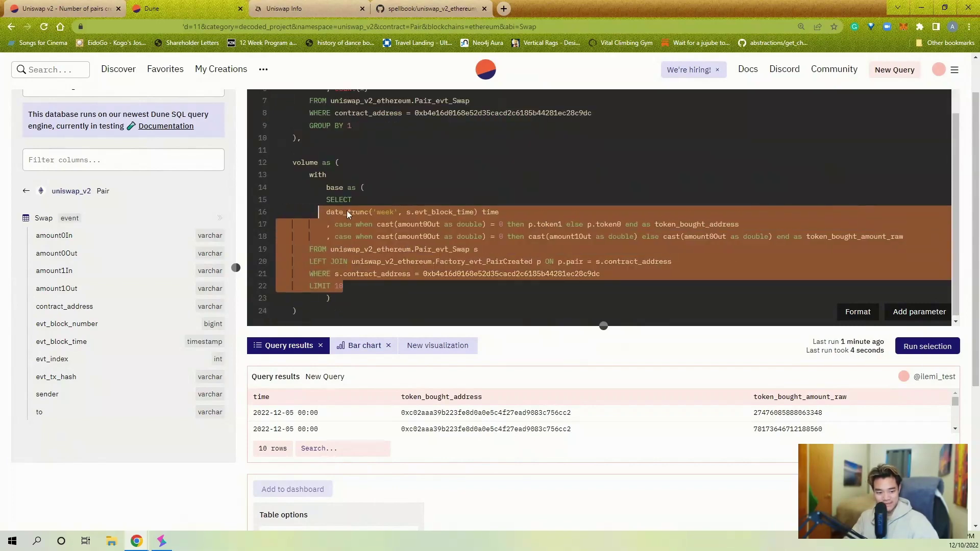
key(shift+Up)
key(Tab)
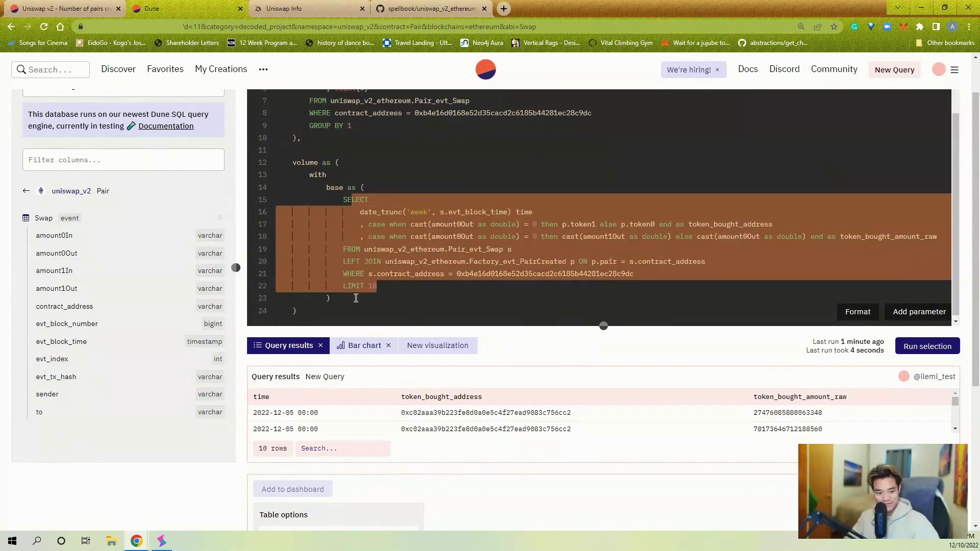
key(Down)
key(Return)
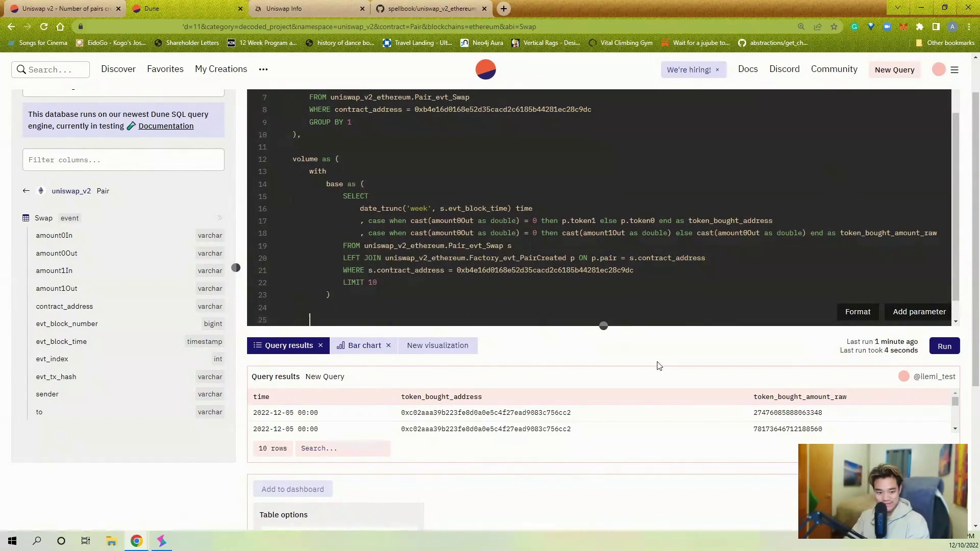
key(Return)
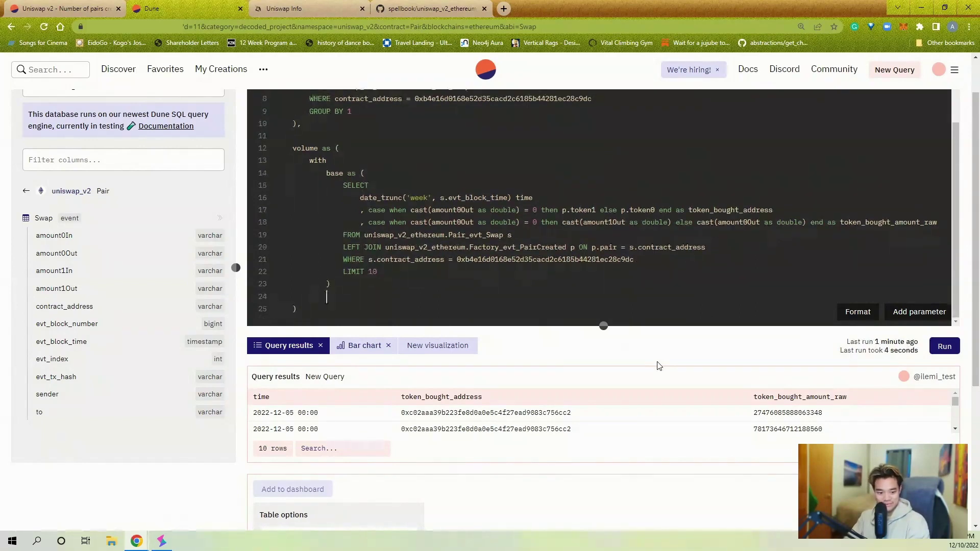
- Drop LIMIT 10 and select time and token_bought_amount_raw / decimals * price
triple_click(420, 275)
key(BackSpace)
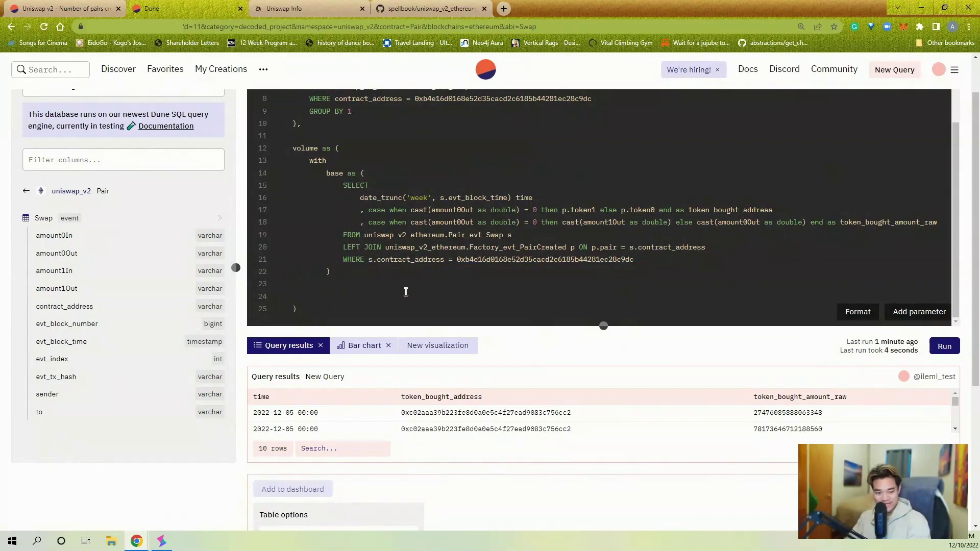
text(SELECT)
key(Return)
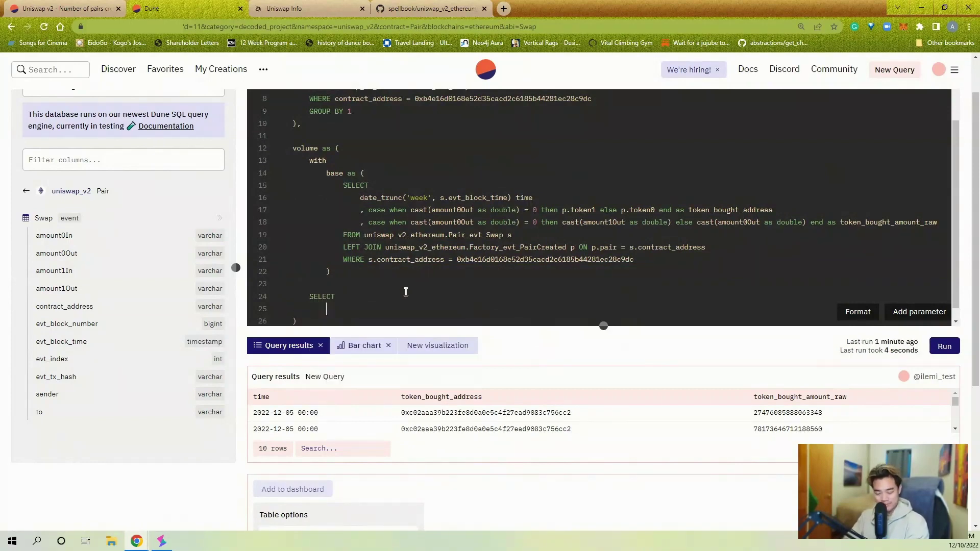
text(time)
key(Return)
text(, )
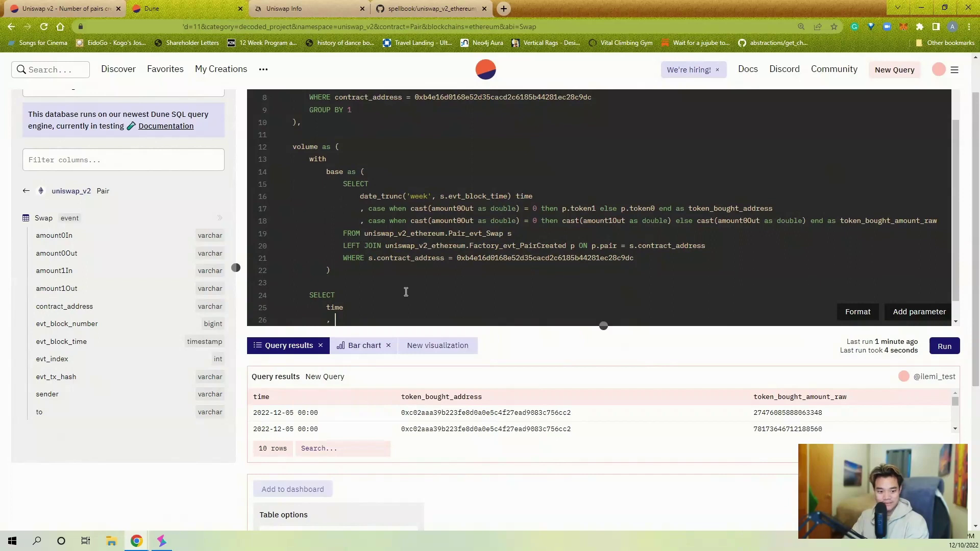
text(token)
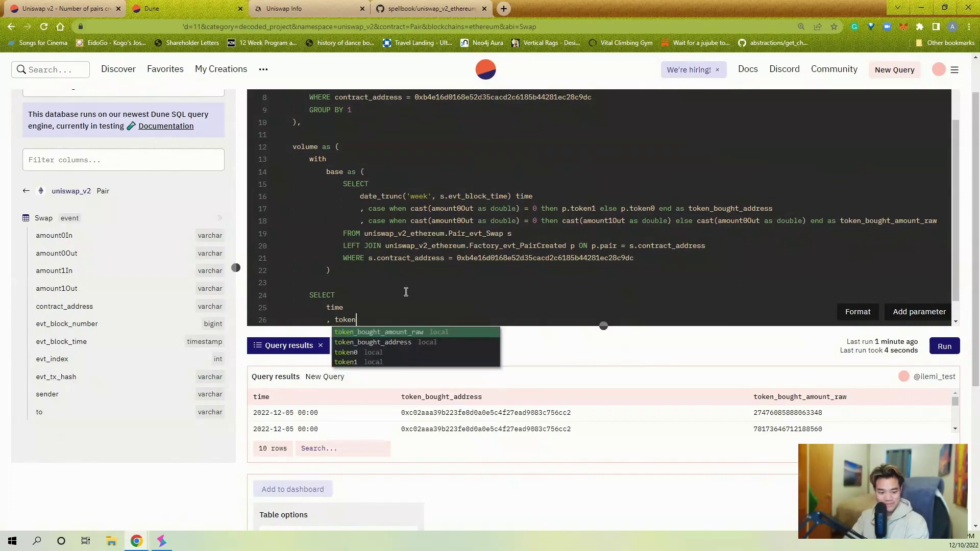
text(_bought_amount_raw / )
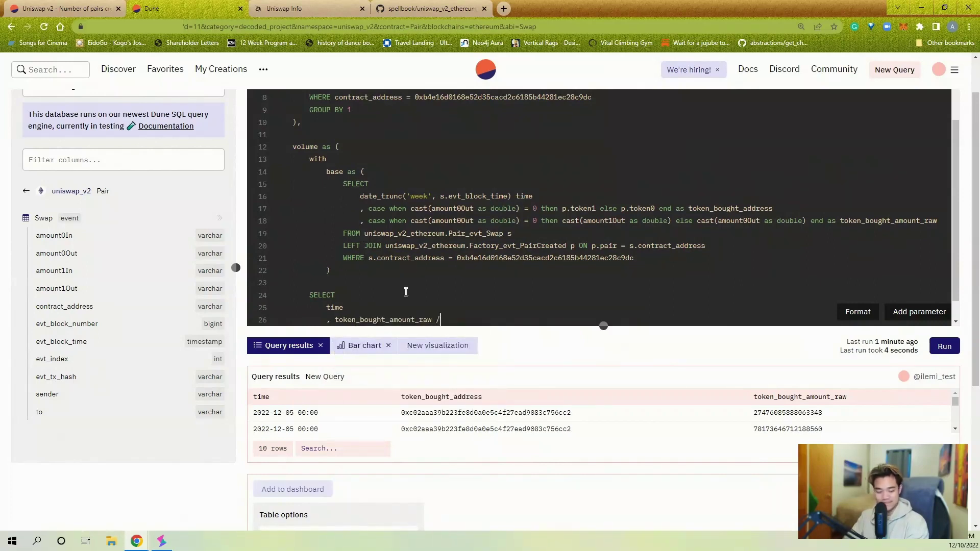
text(d)
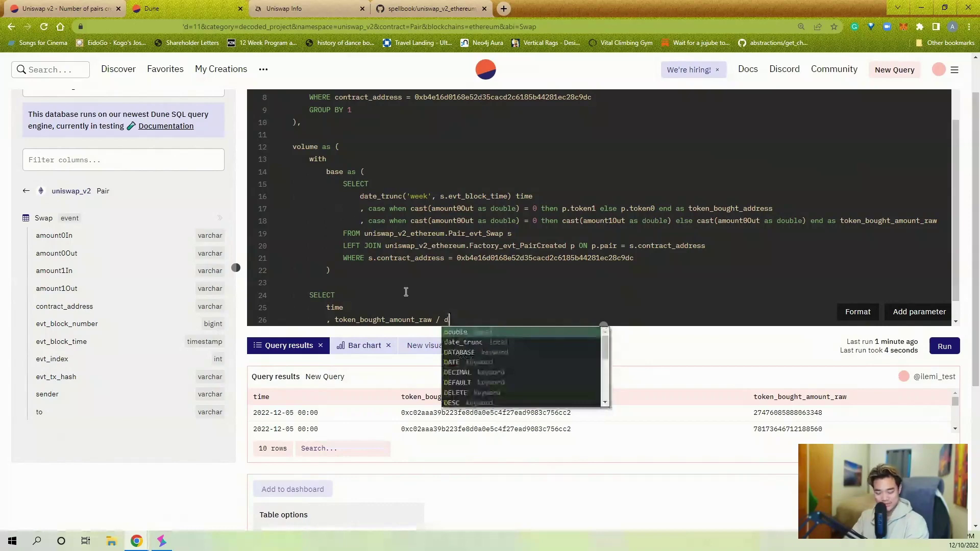
text(ecimals * pric)
text(e)
key(Return)
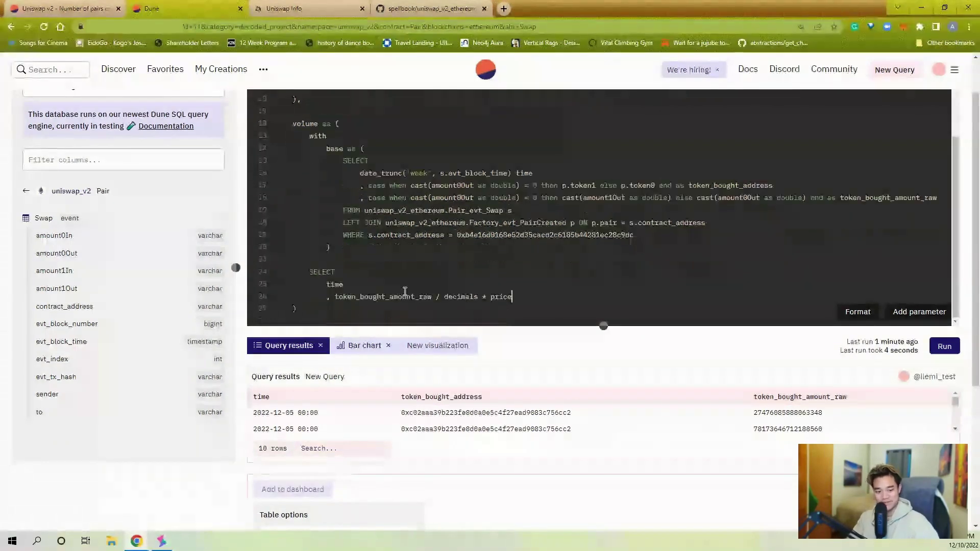
- Add 'FROM base b' and a LEFT JOIN line, then bring up the saved Uniswap v2 pairs query
scroll(565, 198, down, 3)
text(FROM base b)
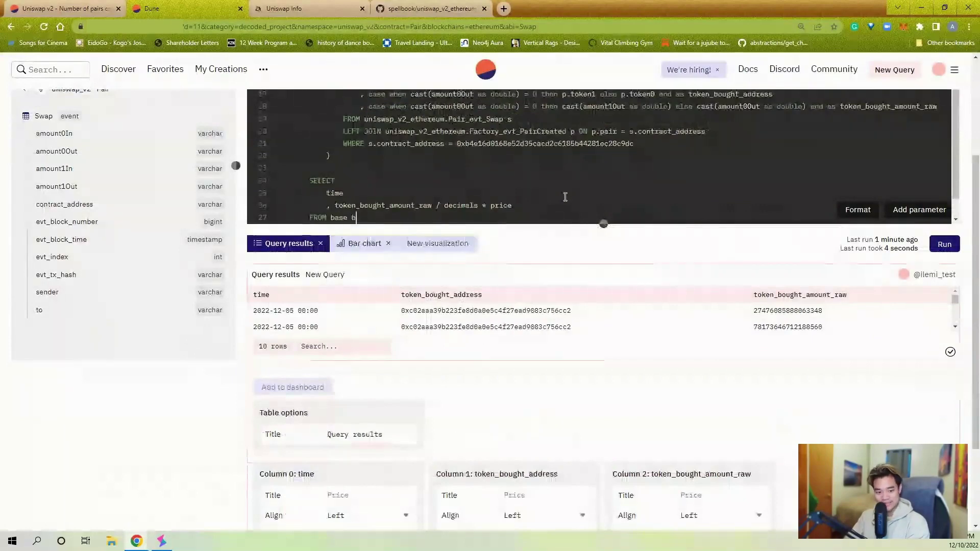
key(Return)
text(LEF TJ)
key(BackSpace)
key(BackSpace)
key(BackSpace)
text(T JOIN)
key(ctrl+shift+Tab)
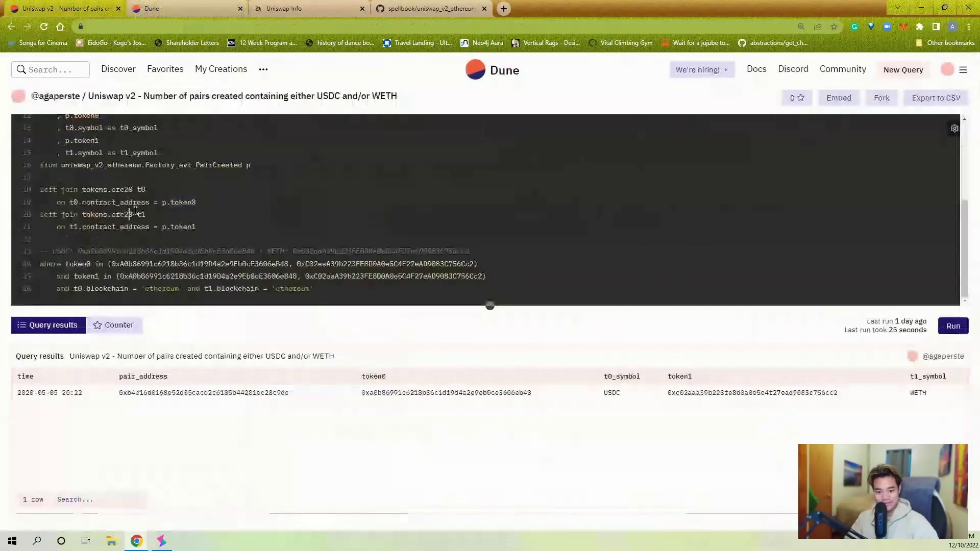
- Copy tokens.erc20 from the pairs query and paste it as 'LEFT JOIN tokens.erc20 t ON t.cont'
drag(132, 214, 83, 215)
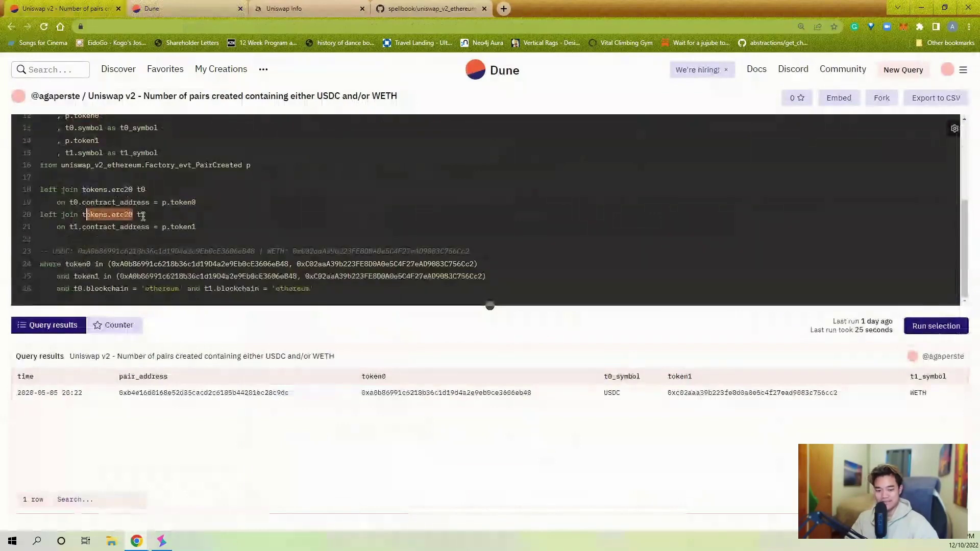
click(82, 214)
drag(121, 214, 133, 215)
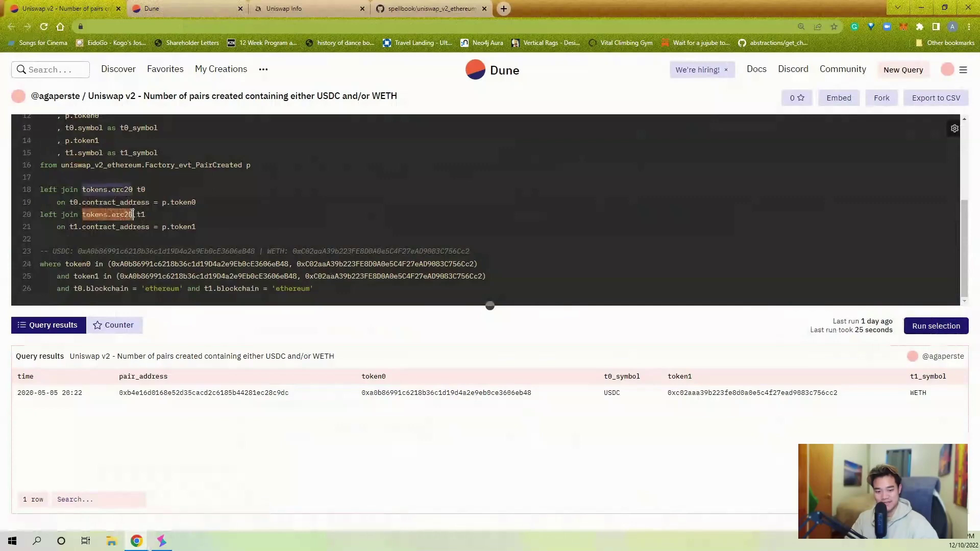
click(229, 6)
key(ctrl+v)
text(t)
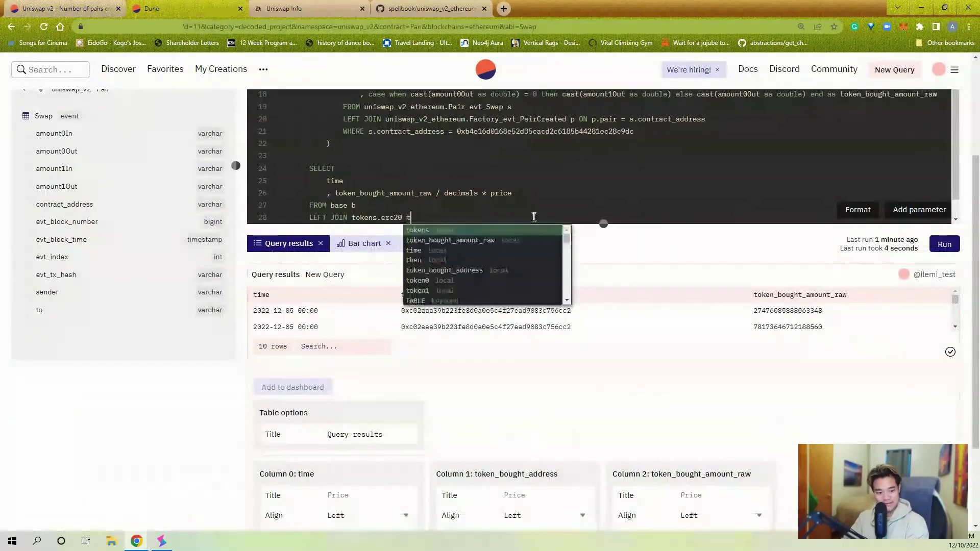
text( ON t.cont)
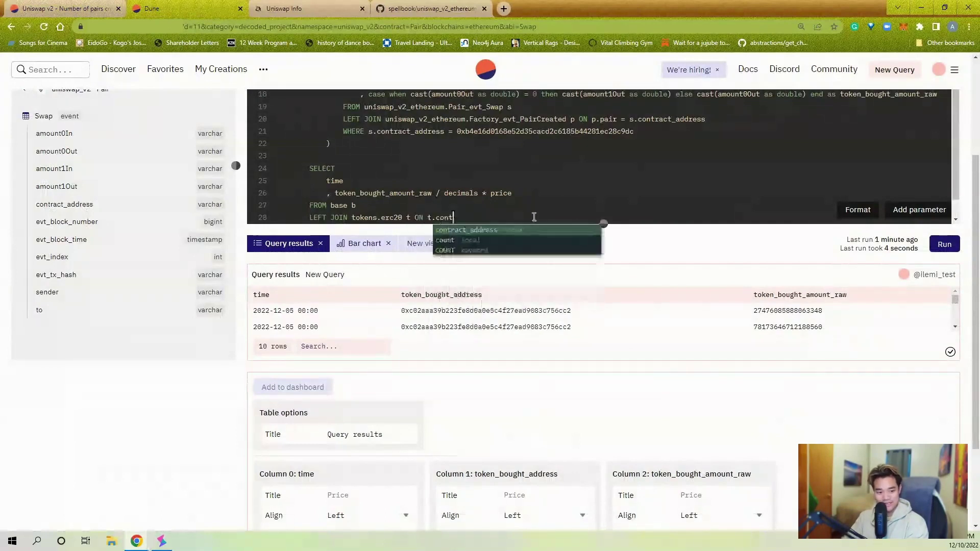
- Complete the join condition t.contract_address = b.token_bought_address
key(Tab)
text(= b.)
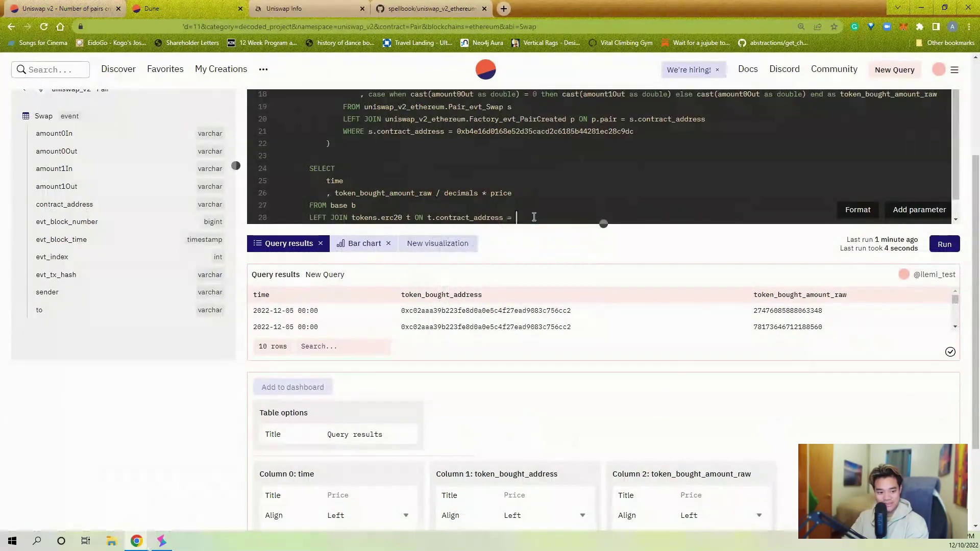
key(Escape)
text(token)
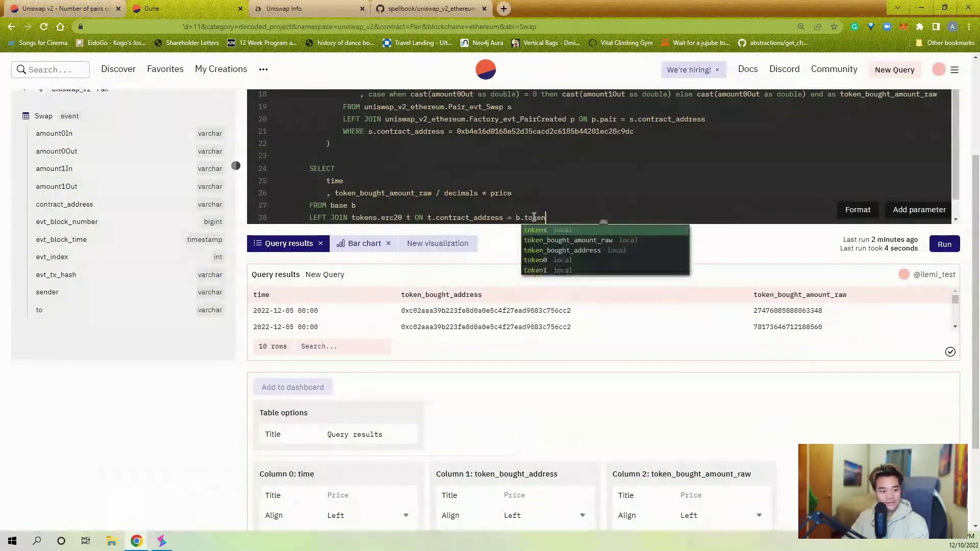
key(Tab)
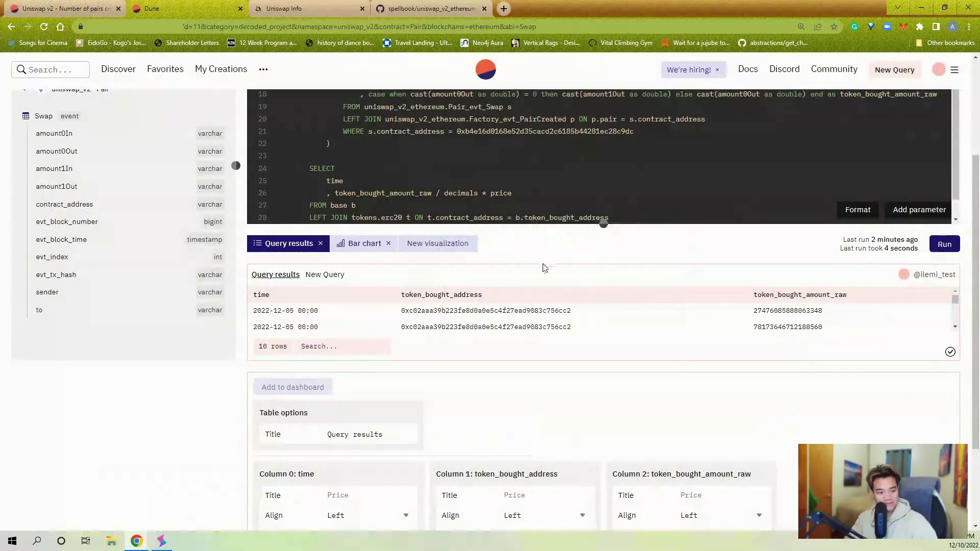
- Change the divisor on line 26 to pow(10,COALESCE(t.decimals,18))
scroll(541, 266, up, 1)
scroll(582, 274, up, 4)
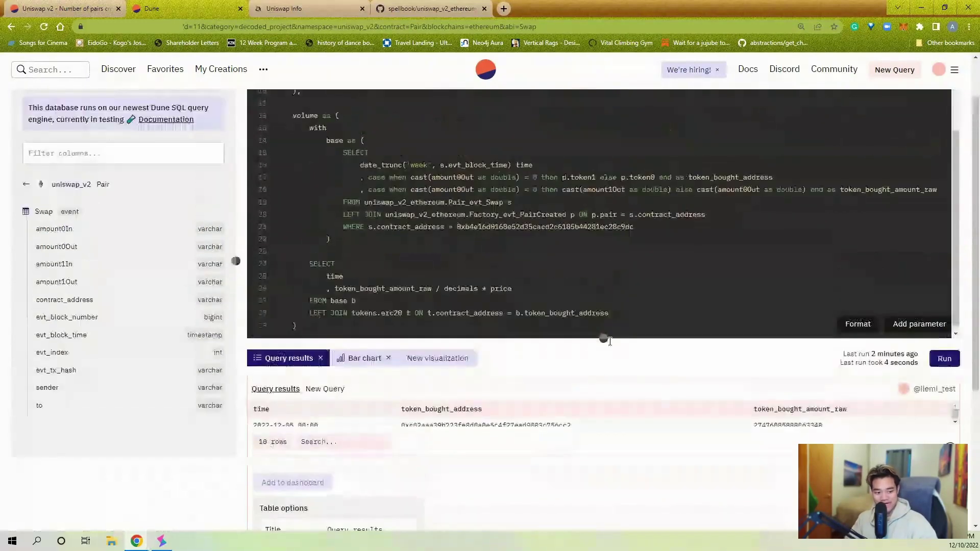
click(946, 128)
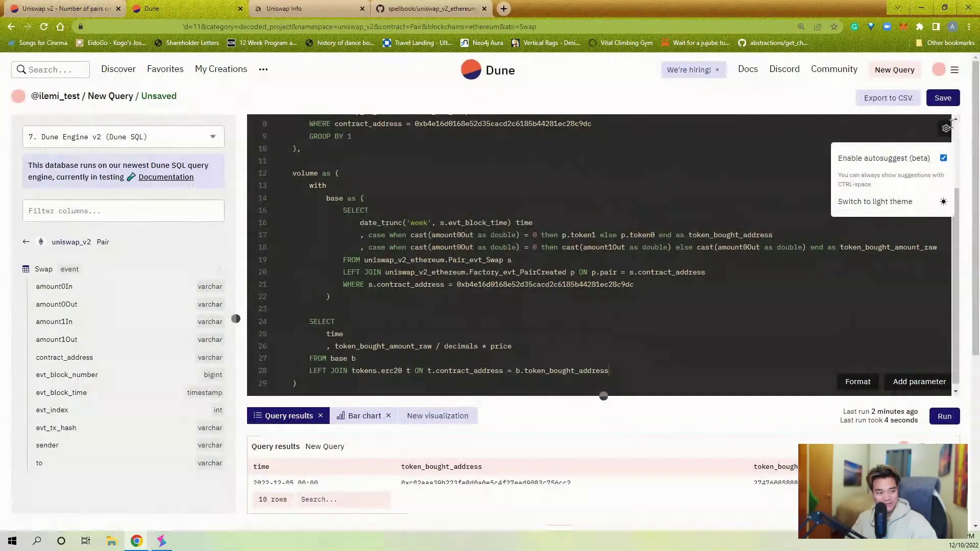
scroll(664, 367, down, 1)
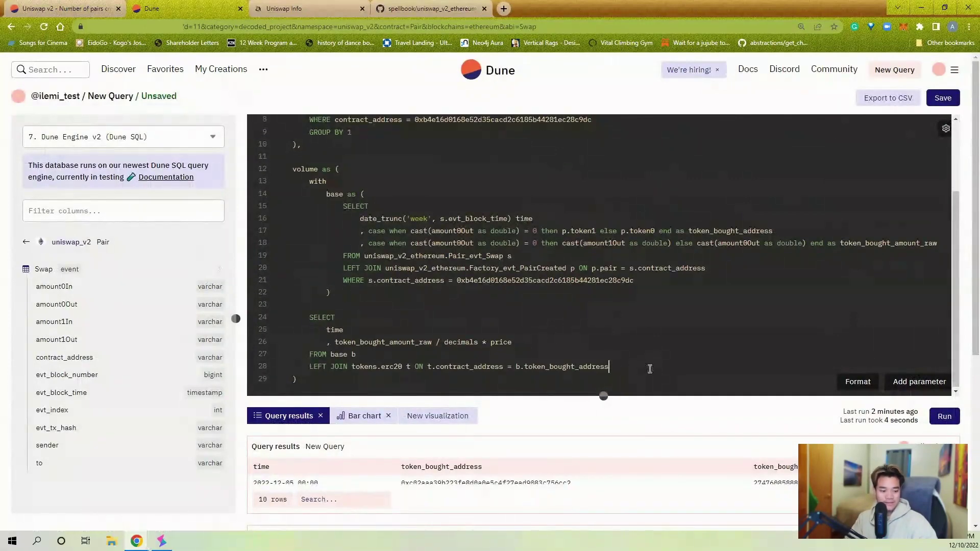
click(444, 342)
text(pow(10,)
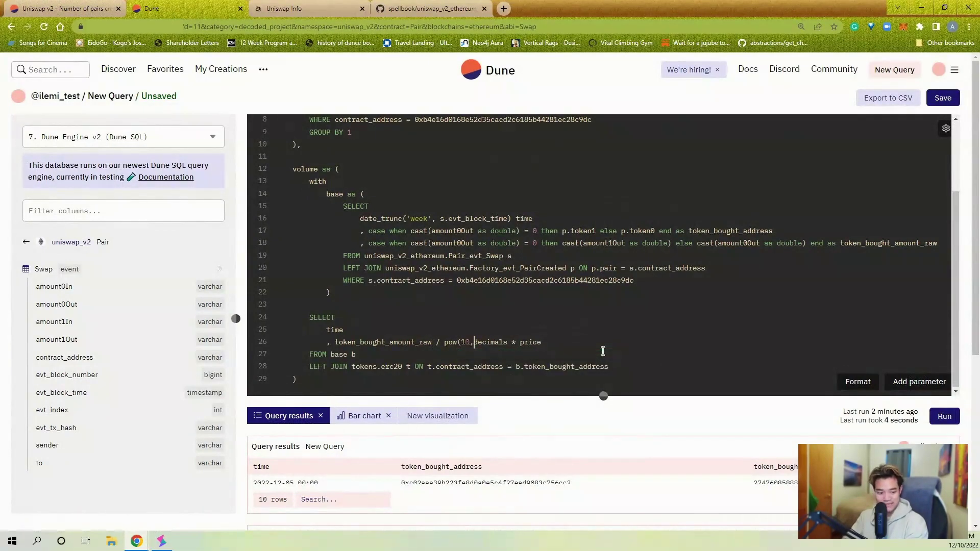
key(ctrl+Right)
text())
click(474, 342)
text(t.)
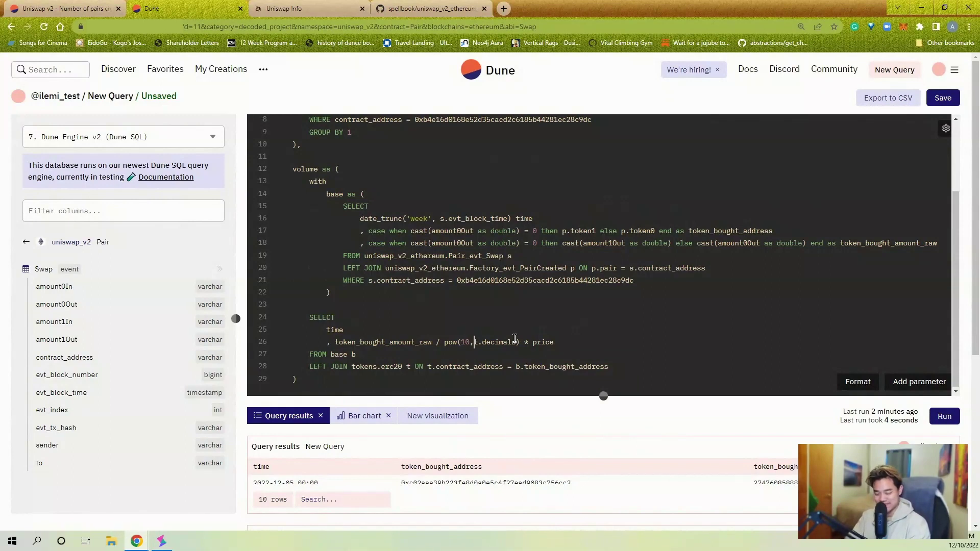
text(COALESCE()
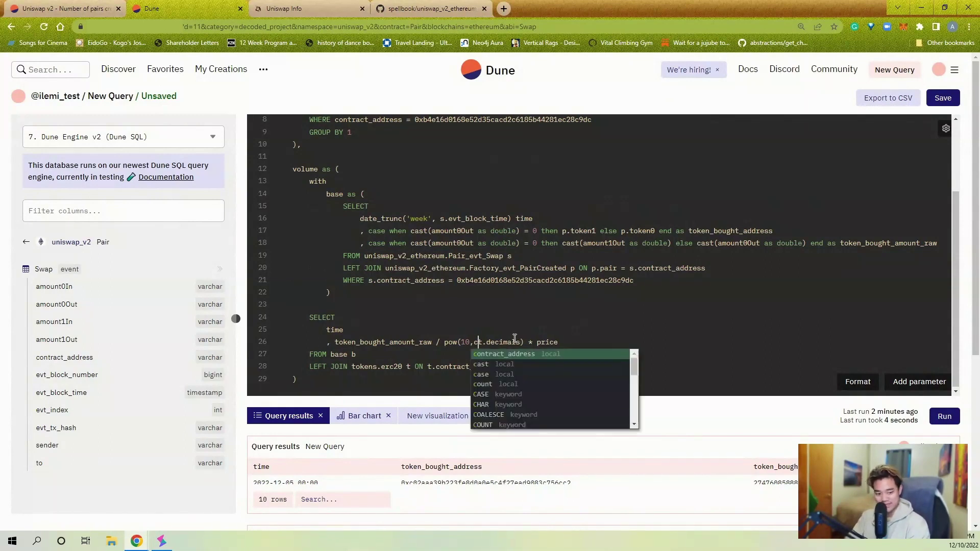
click(556, 342)
text(,18))
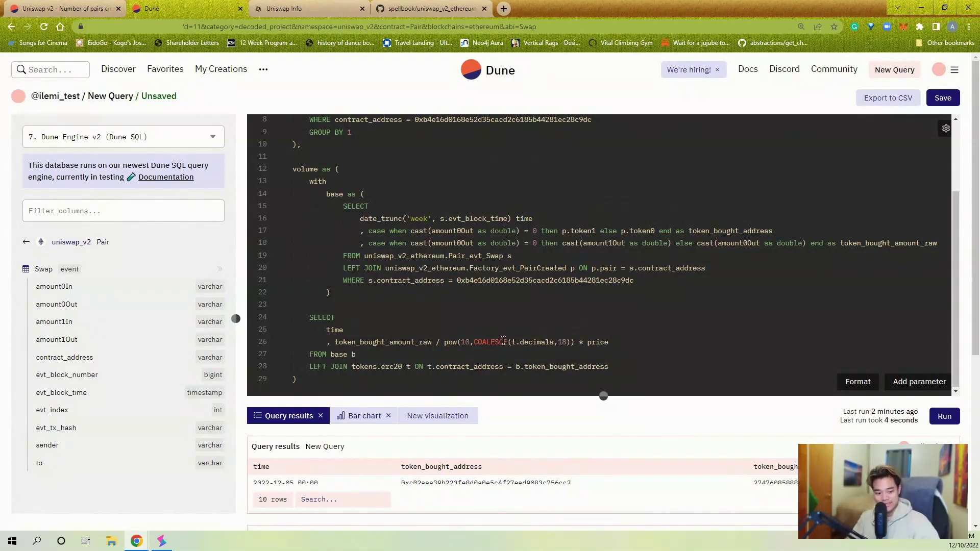
- Write a test line SELECT COALESCE(null,null,2,1,3) below the volume CTE
drag(567, 342, 512, 342)
click(517, 353)
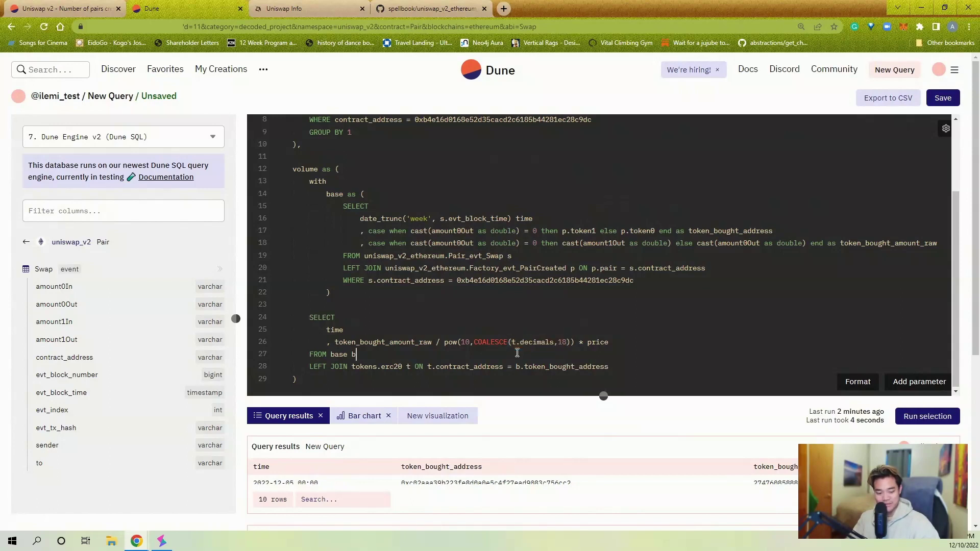
scroll(517, 353, down, 1)
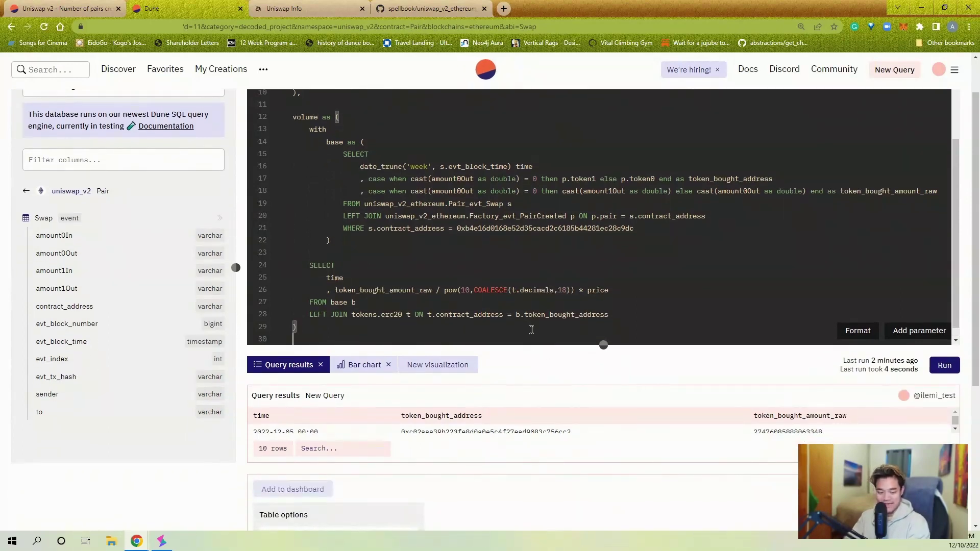
key(Return)
key(Return)
text(SELECT coa)
key(Return)
text((null,null,2,1,3)
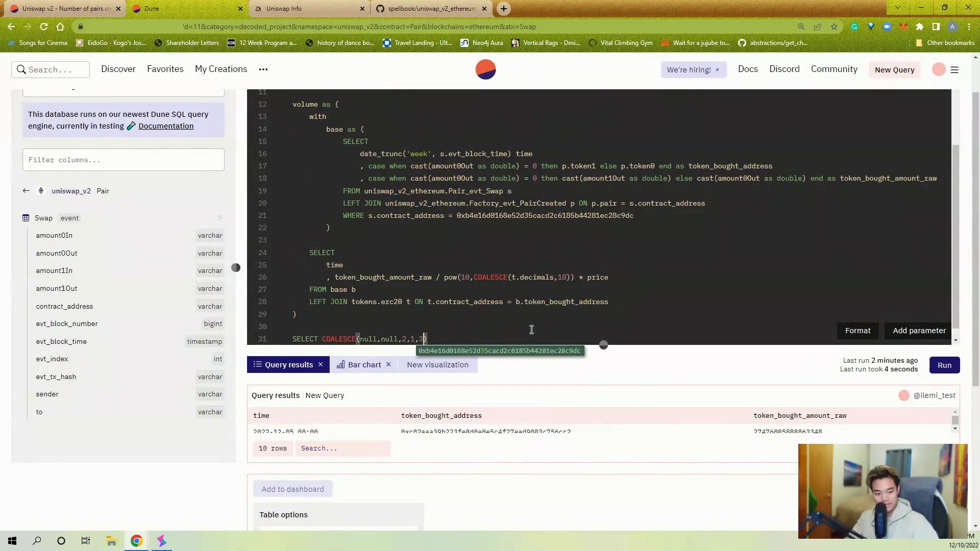
- Run the COALESCE test line on its own, check its result, then delete it
key(shift+Home)
key(shift+Home)
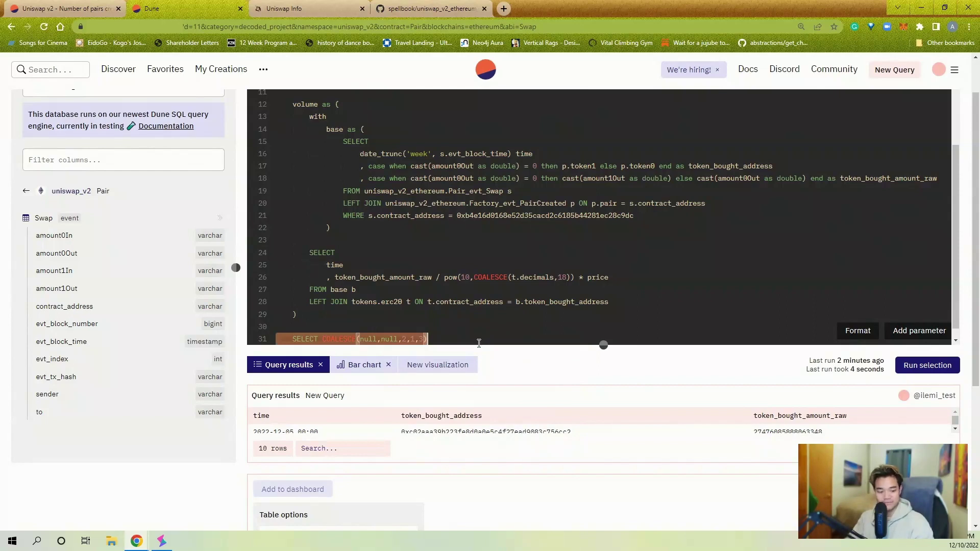
key(ctrl+Return)
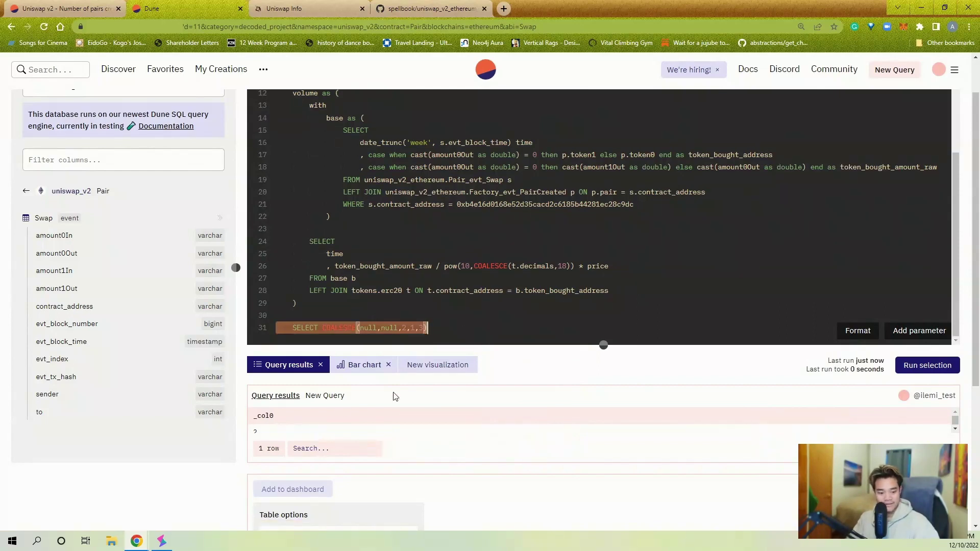
drag(604, 345, 601, 329)
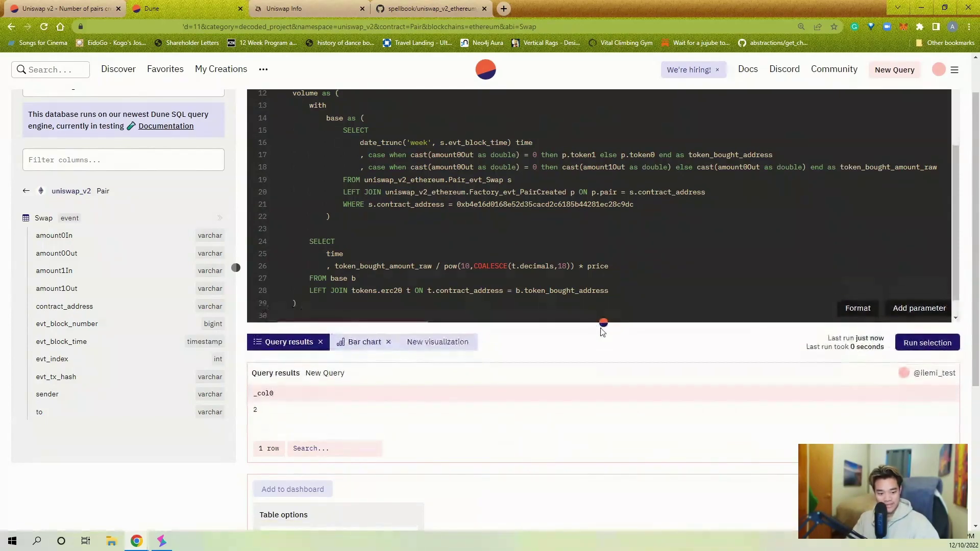
scroll(270, 296, down, 2)
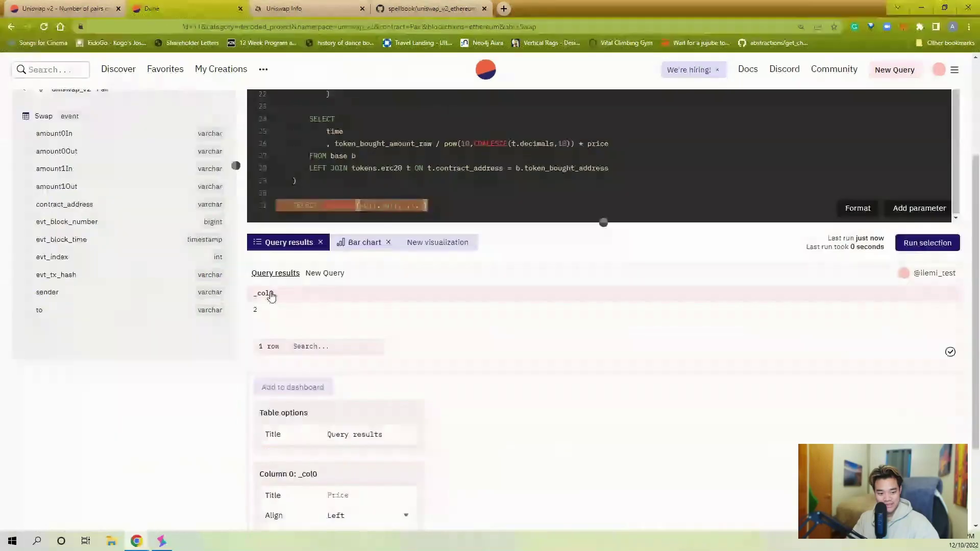
click(422, 205)
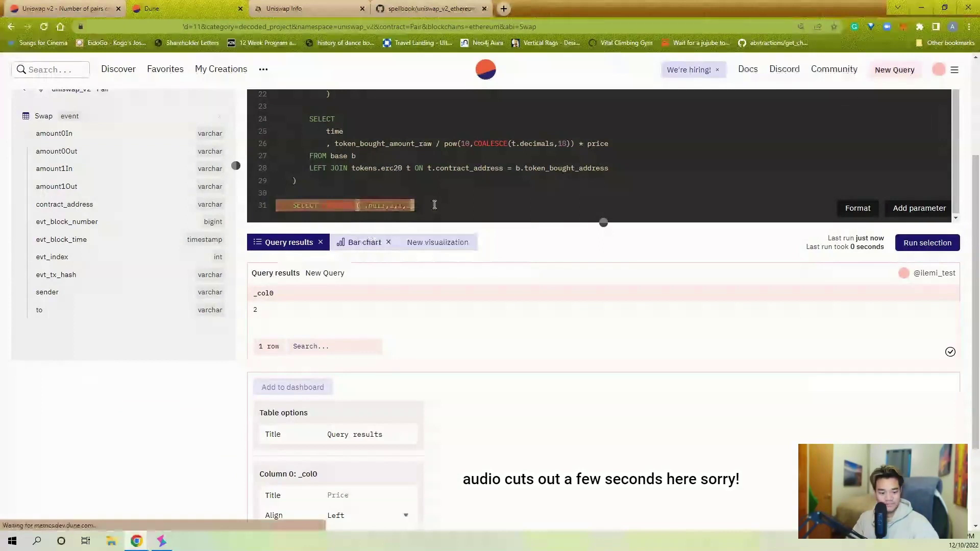
scroll(429, 281, up, 3)
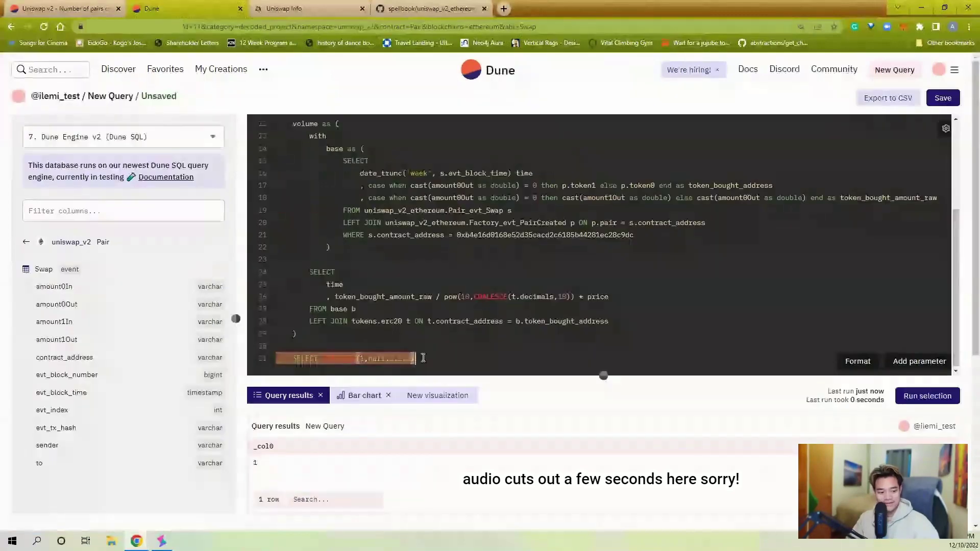
key(BackSpace)
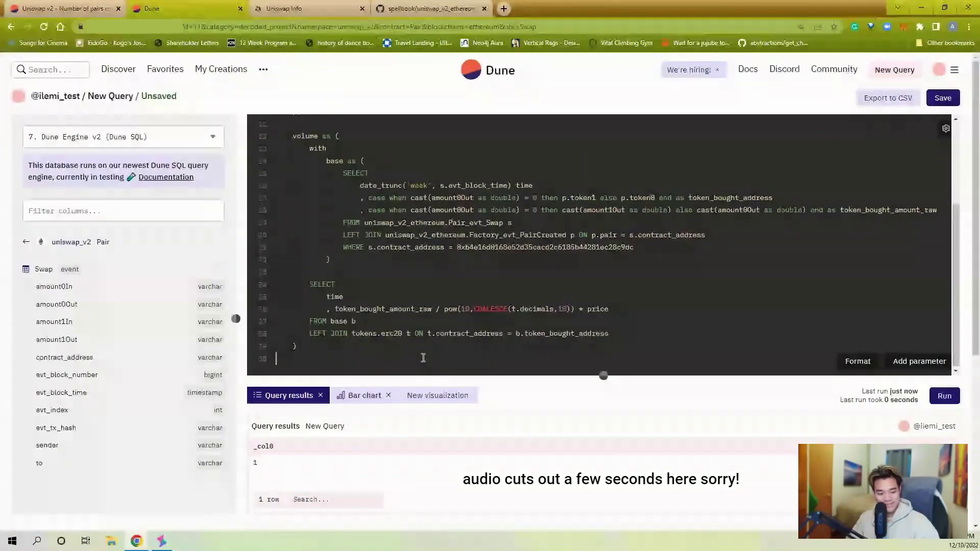
key(BackSpace)
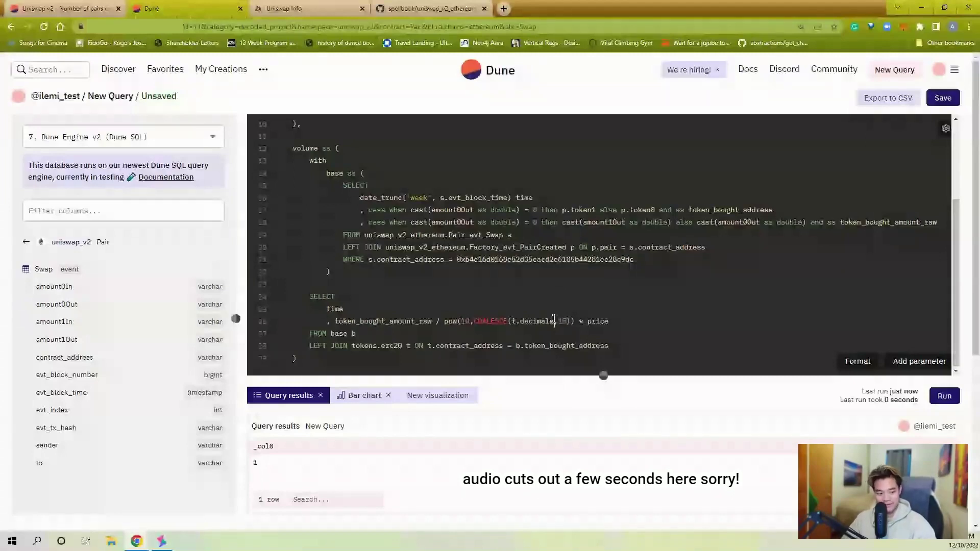
- Add a second LEFT JOIN below the tokens.erc20 join and search 'pr' in the table browser
drag(554, 321, 512, 321)
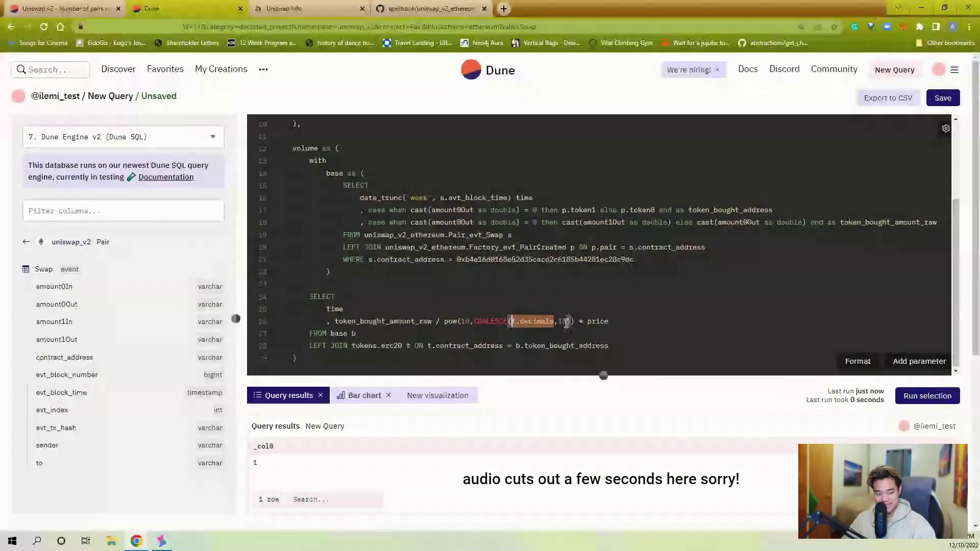
click(560, 321)
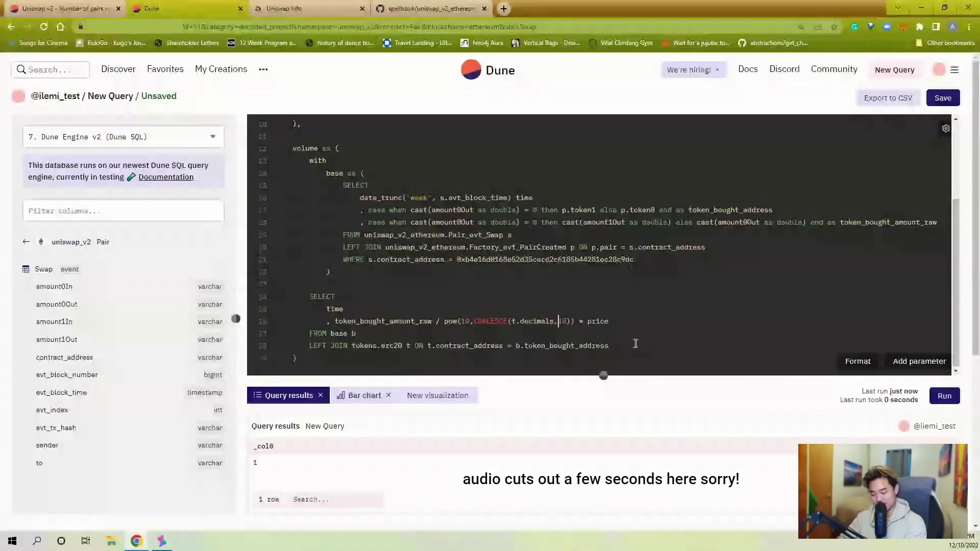
click(660, 345)
key(Return)
text(LEFT JOIN)
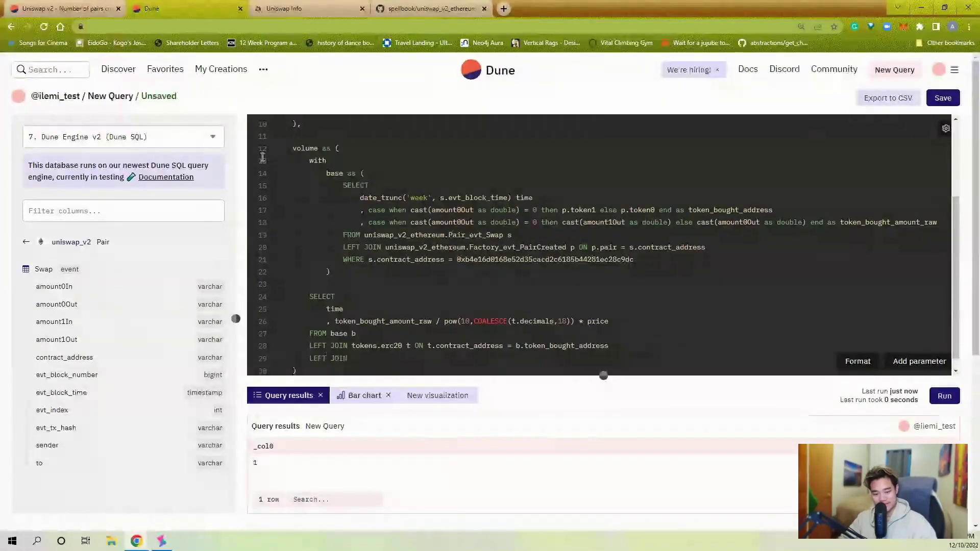
click(34, 243)
click(35, 242)
double_click(105, 212)
text(pr)
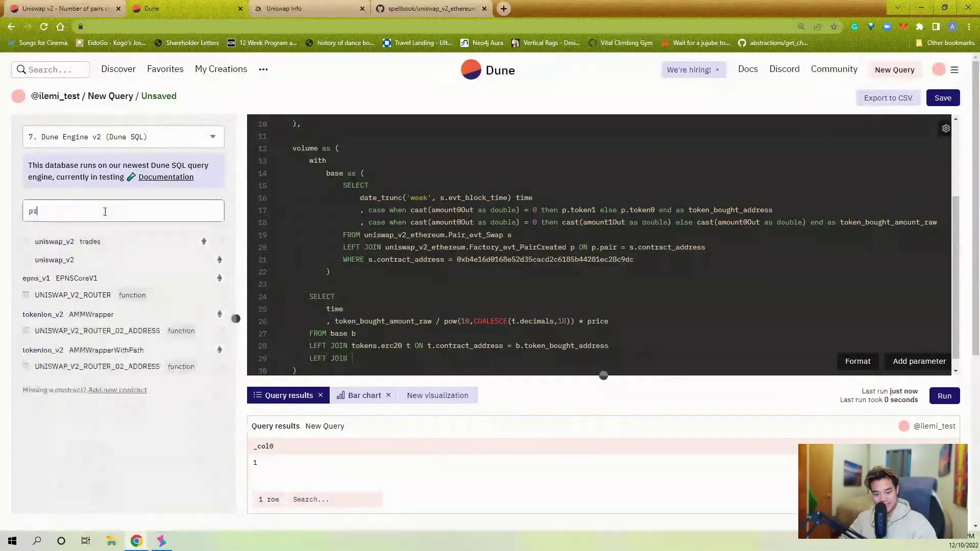
- Join prices.usd p on p.minute = b.time, blockchain 'ethereum' and contract_address = b.token_bought_address
click(102, 241)
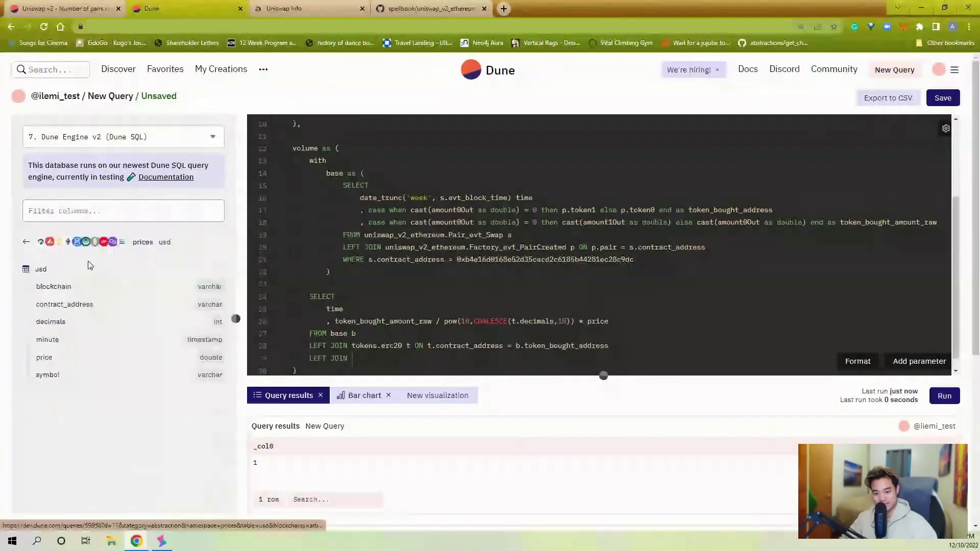
text(pr)
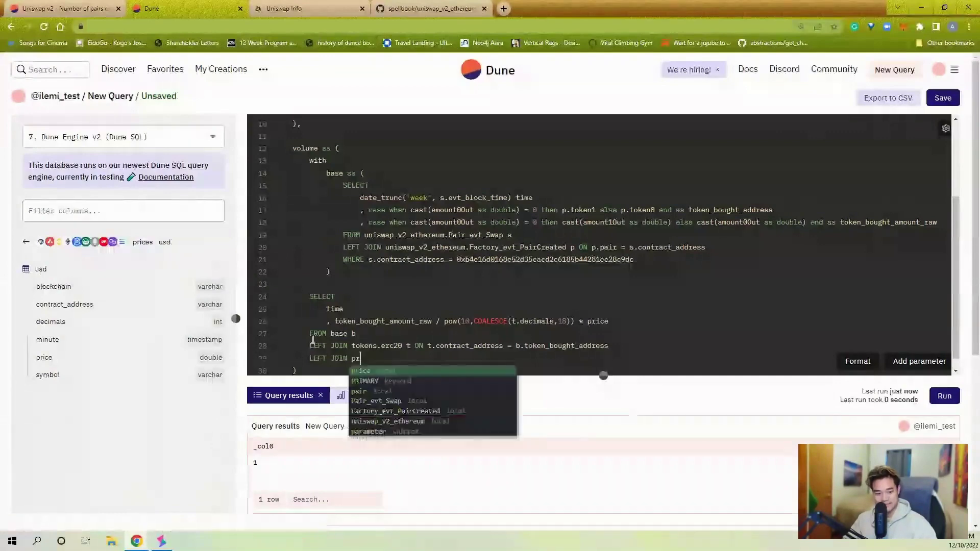
text(ices.usd p)
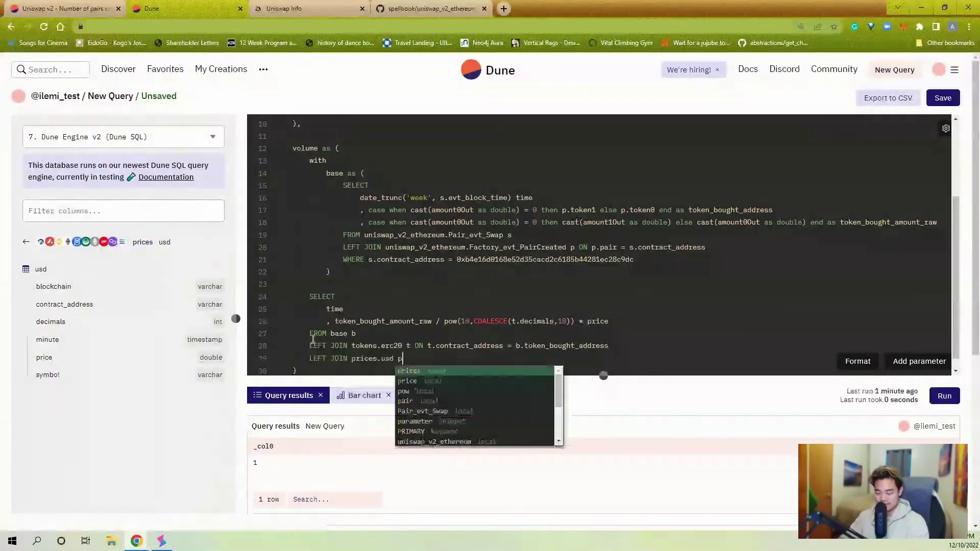
text( ON )
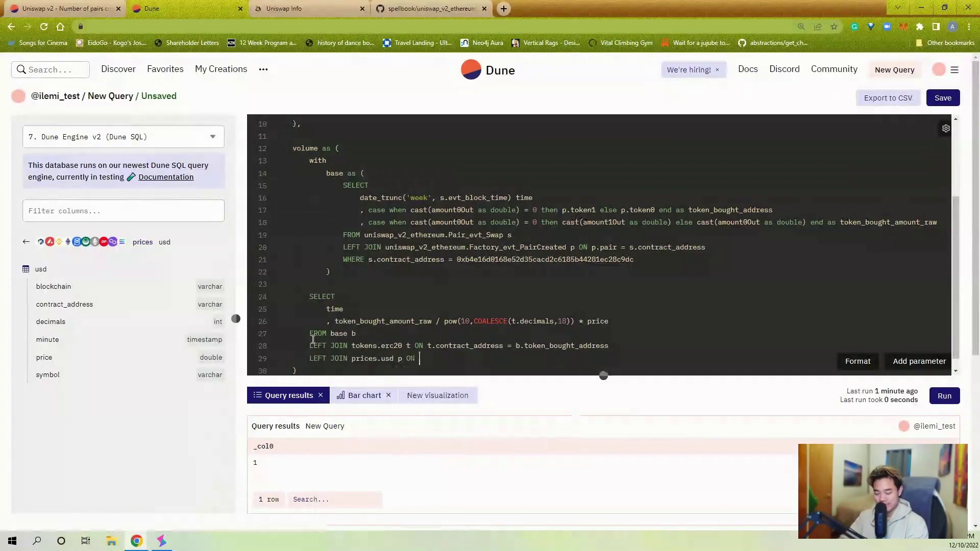
text(p.minute = )
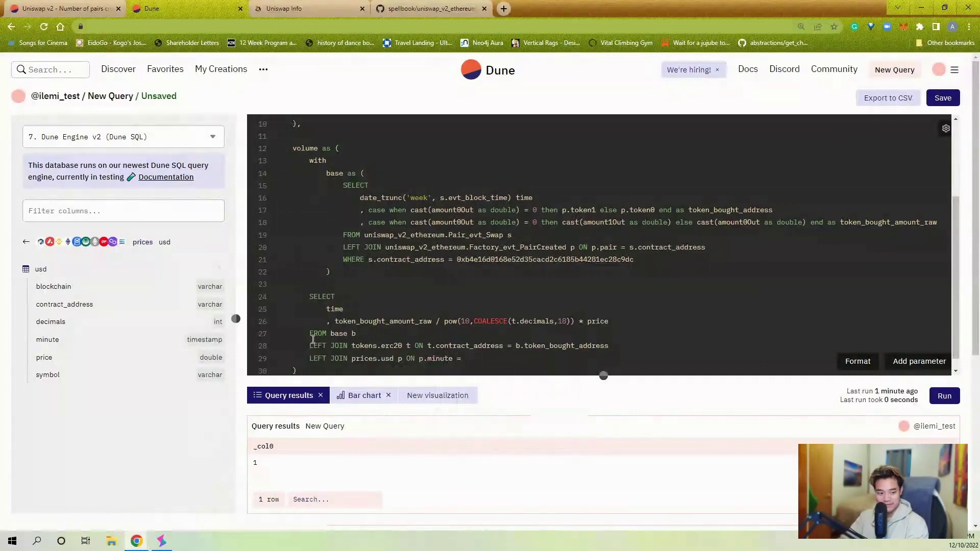
text(b.time)
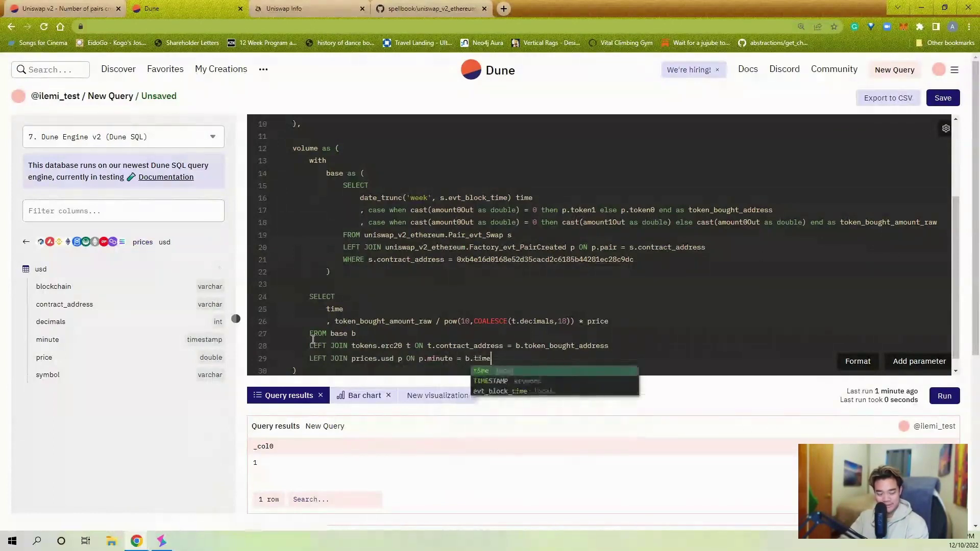
text( AND)
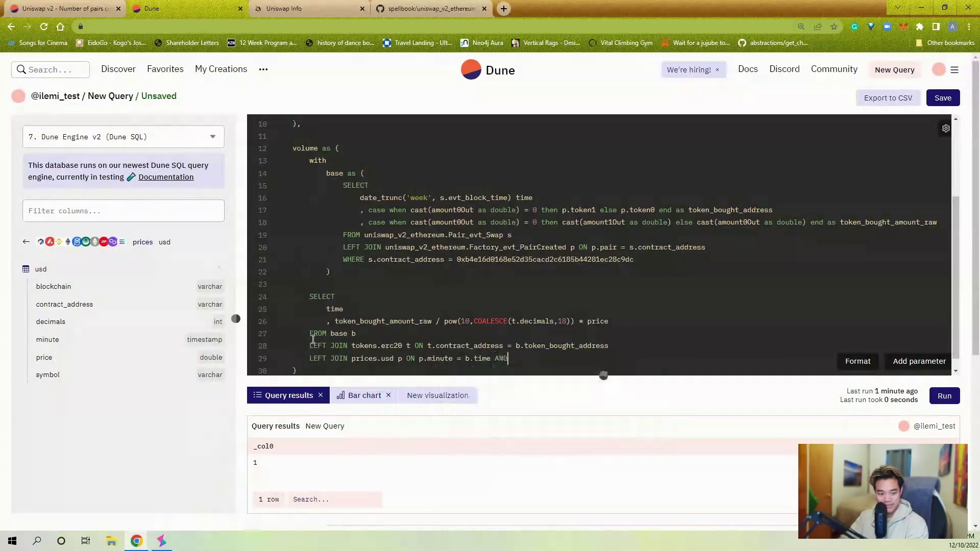
text( p.blockc)
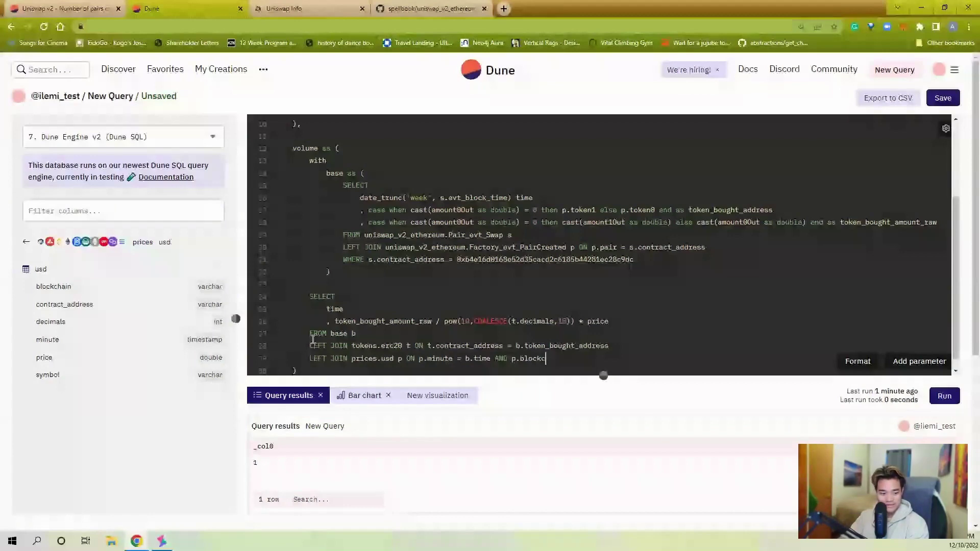
text(hain = 'ethereum' AND p.contract_address = b.to)
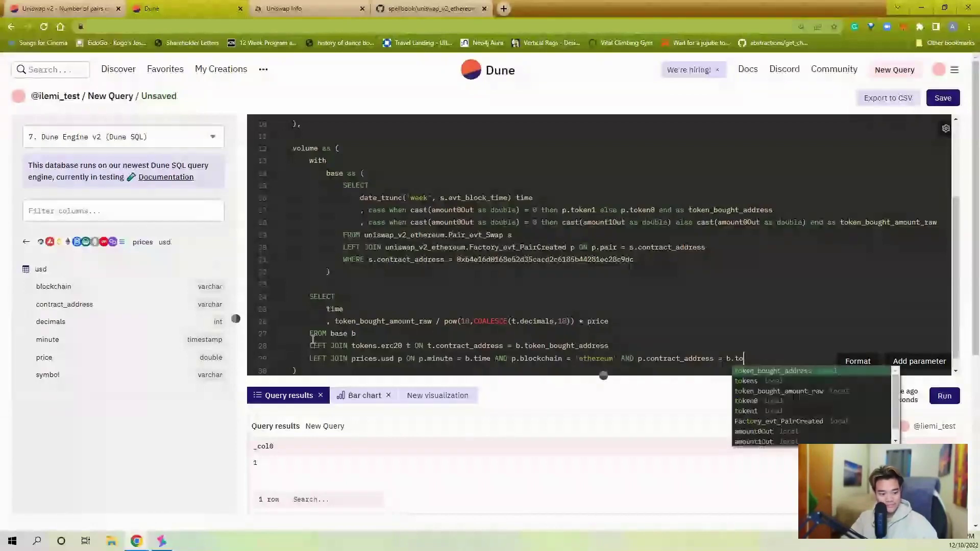
text(ken)
key(Return)
click(622, 322)
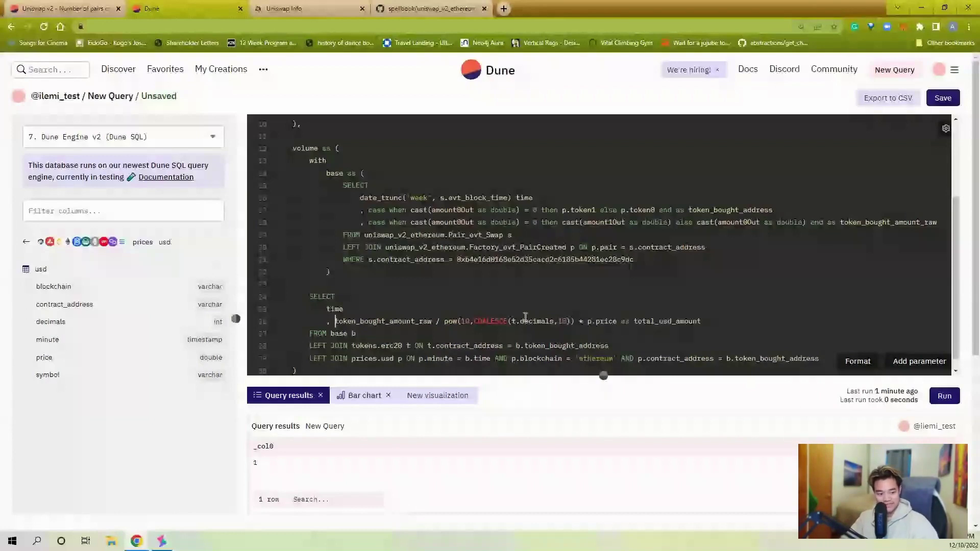
- Wrap the price-adjusted amount expression through p.price in sum()
text(sum()
click(634, 322)
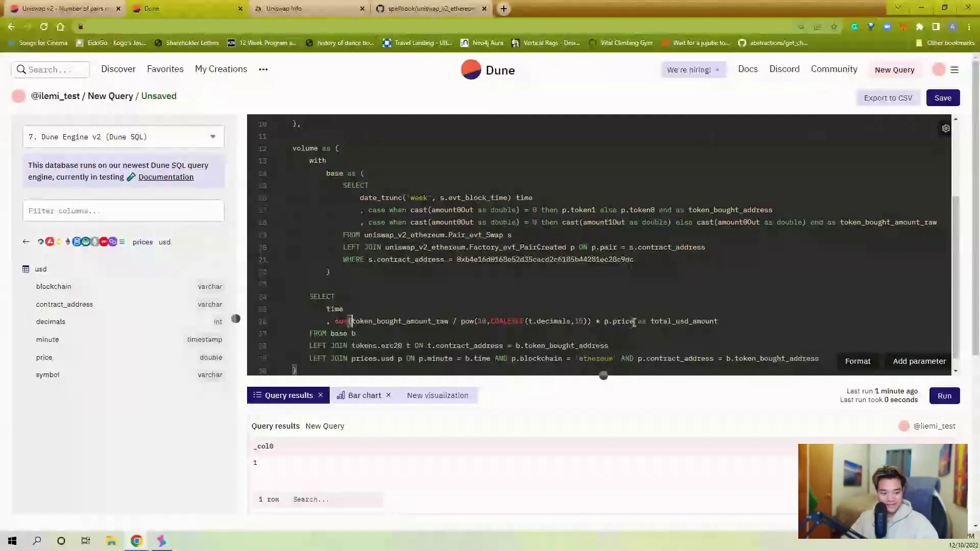
text())
- Add GROUP BY 1 below the joins and review the time and decimals expressions
scroll(728, 344, down, 2)
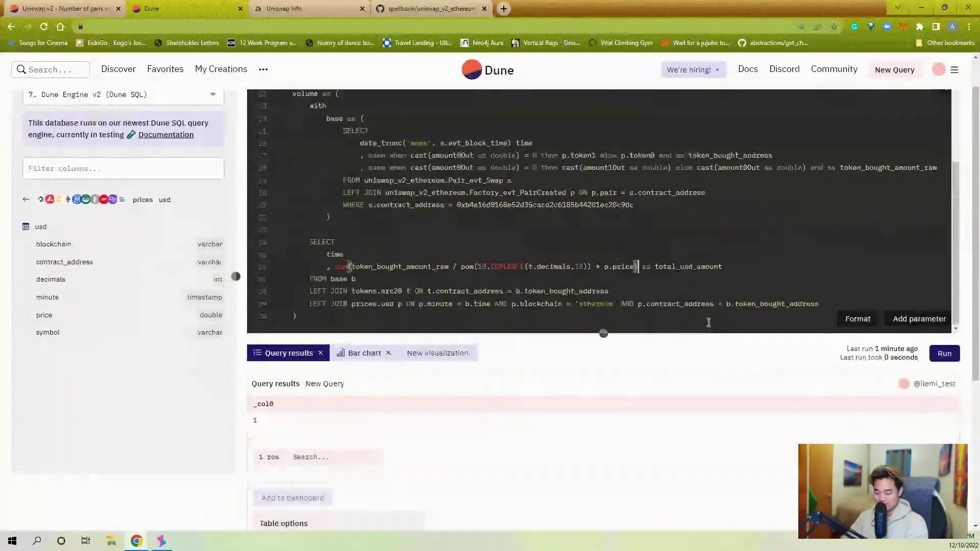
click(854, 297)
key(Return)
text(GRO)
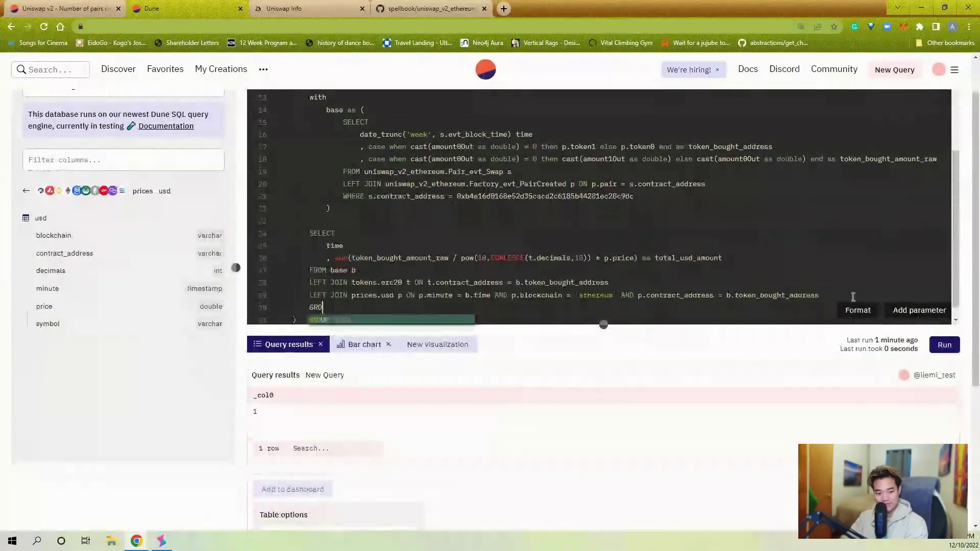
text(UP BY 1)
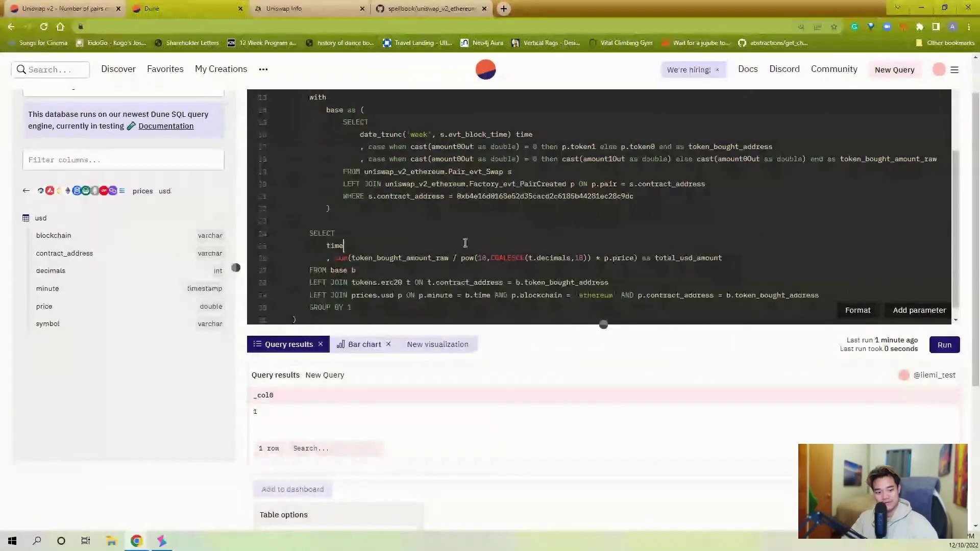
double_click(334, 246)
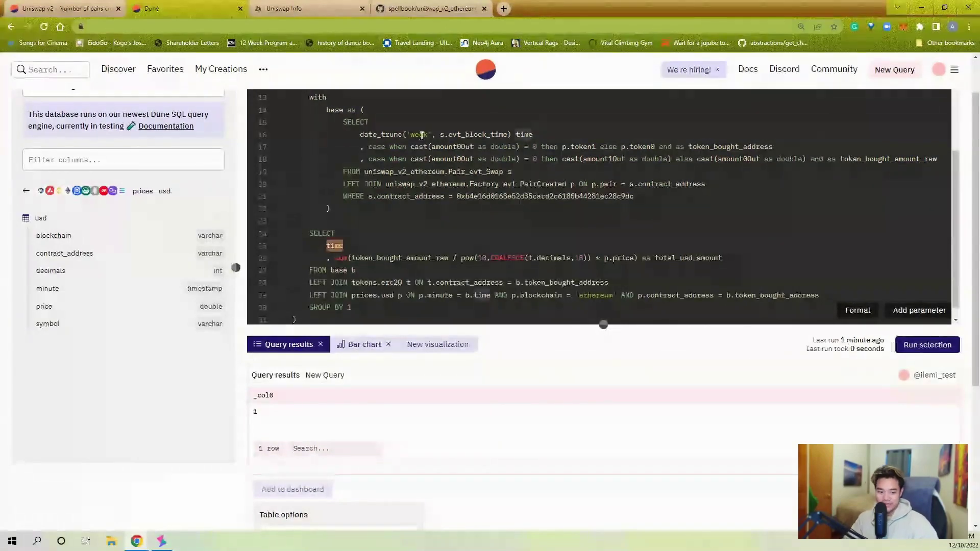
click(402, 285)
drag(462, 258, 634, 259)
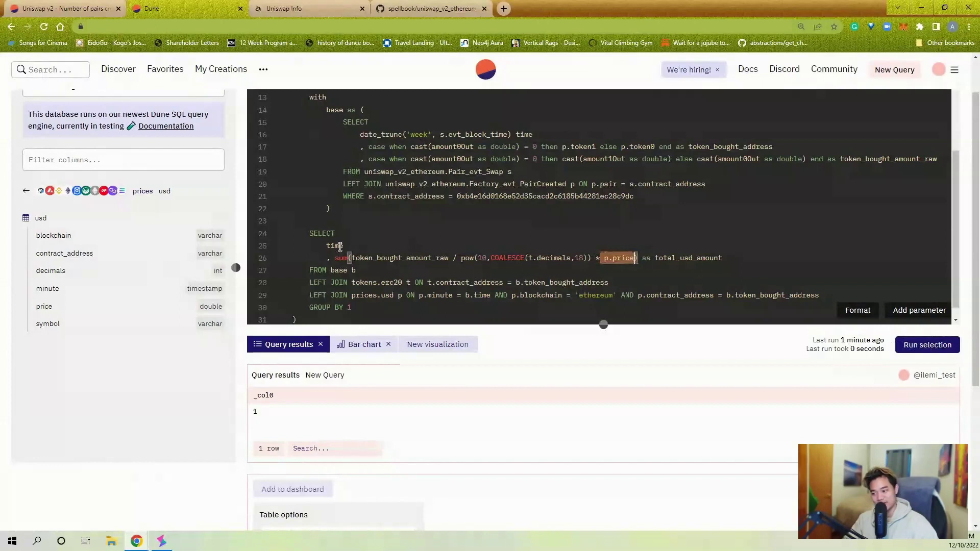
click(446, 272)
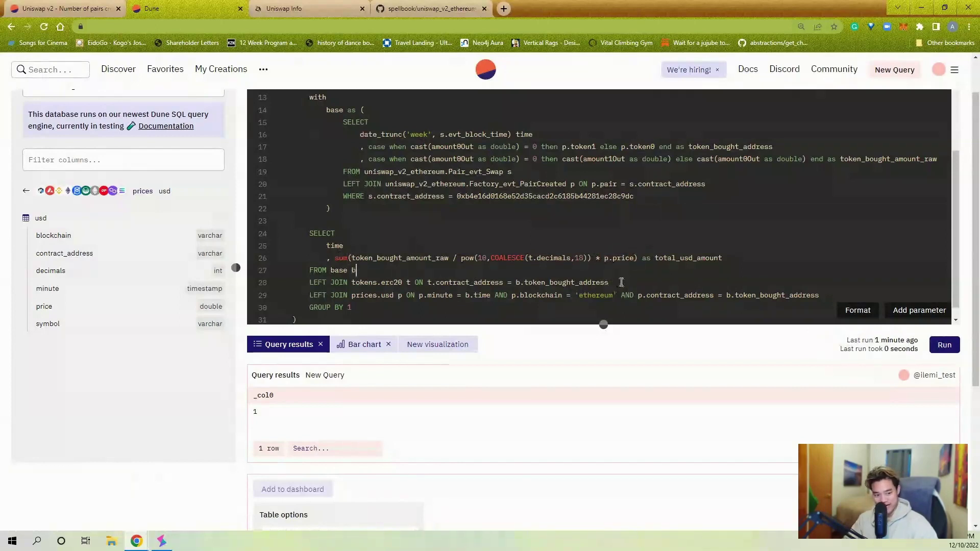
double_click(345, 245)
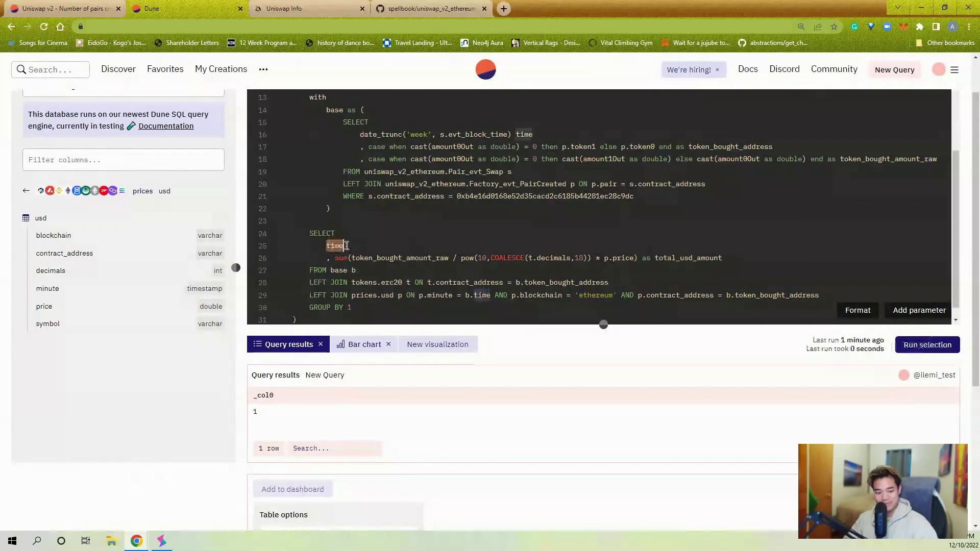
- Change the base CTE's date_trunc unit from 'week' to 'minute'
click(389, 268)
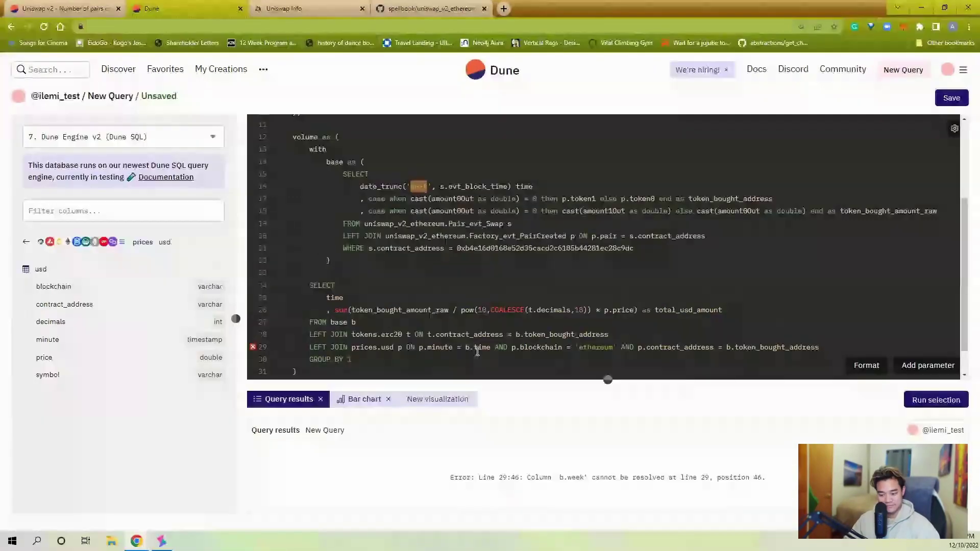
click(509, 262)
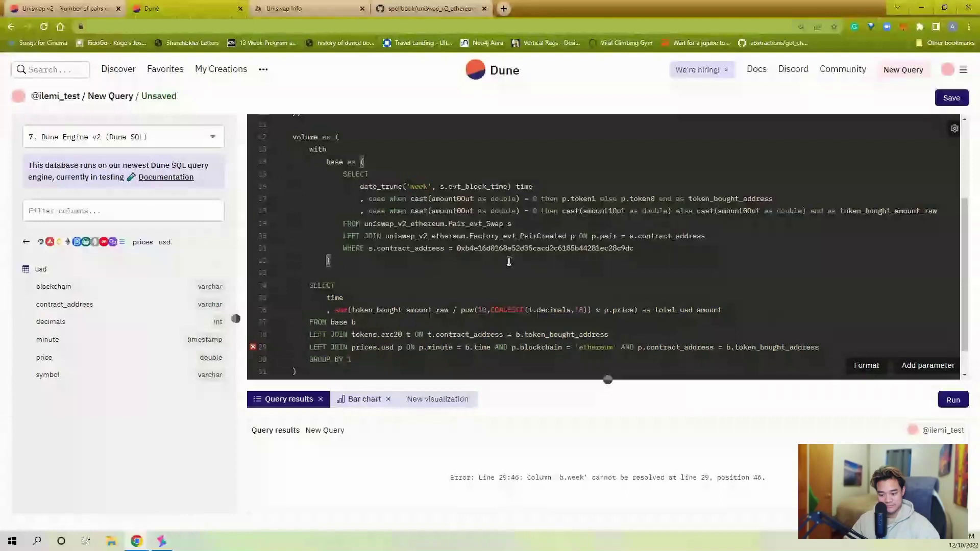
double_click(420, 186)
text(minute)
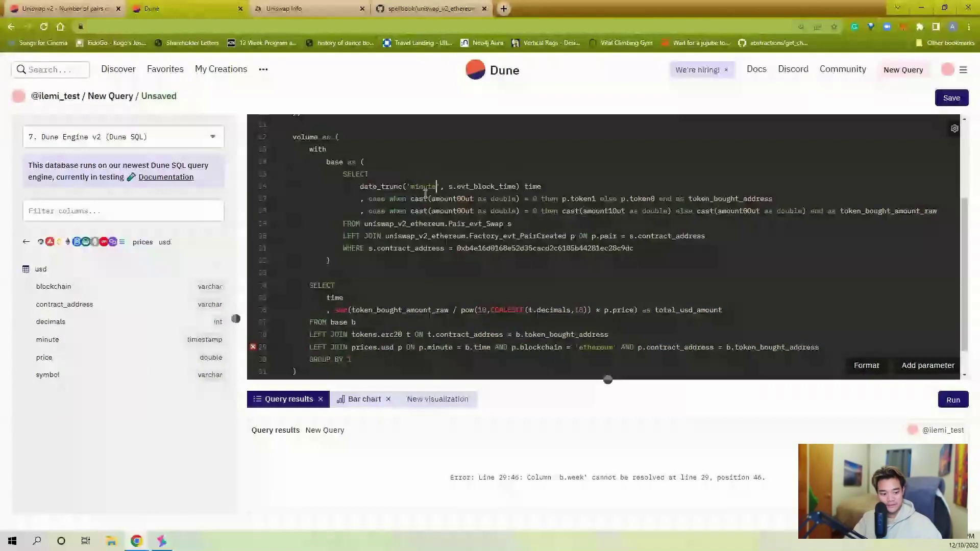
- Bucket the outer SELECT's time as date_trunc('week', b.time) and run the volume query
drag(520, 186, 359, 187)
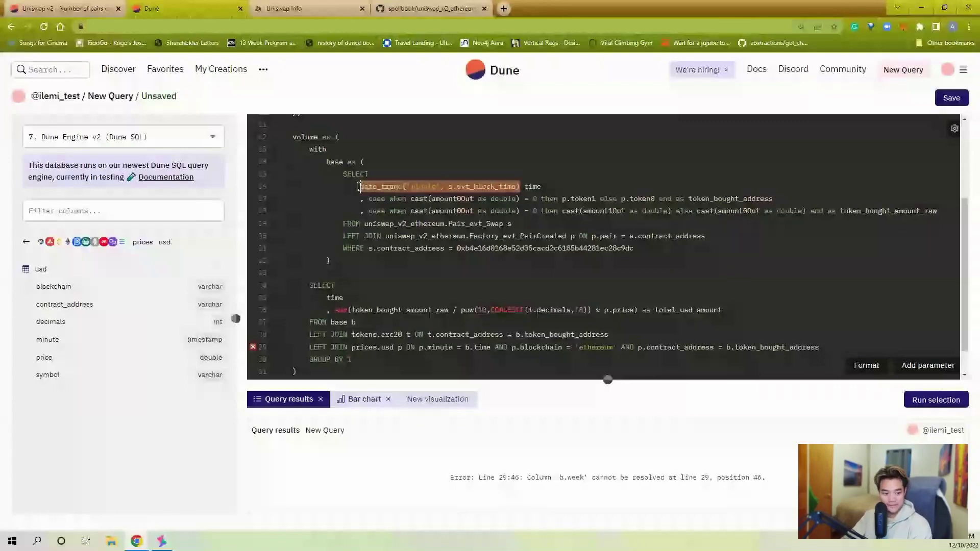
click(327, 298)
text(date_trunc('week', s.evt_block_time))
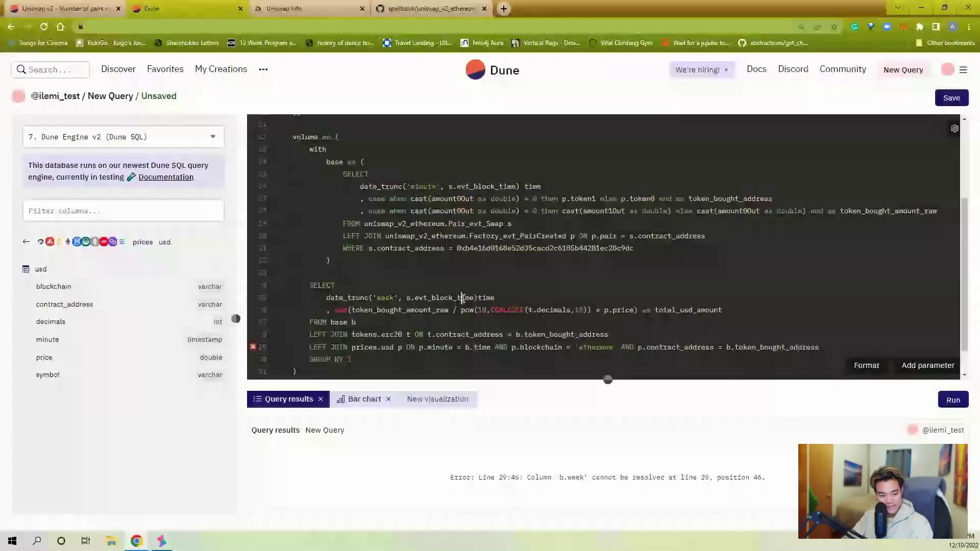
key(ctrl+z)
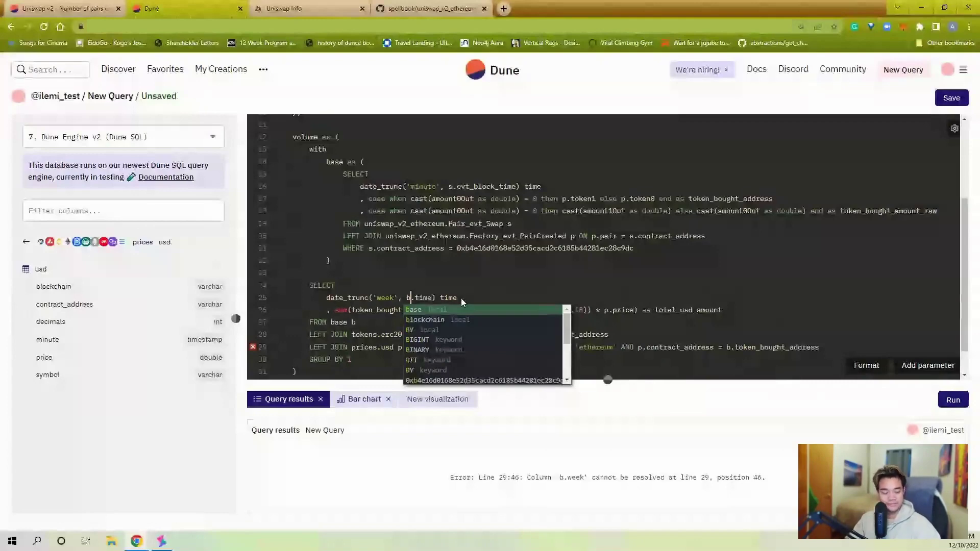
scroll(462, 332, down, 1)
key(ctrl+Return)
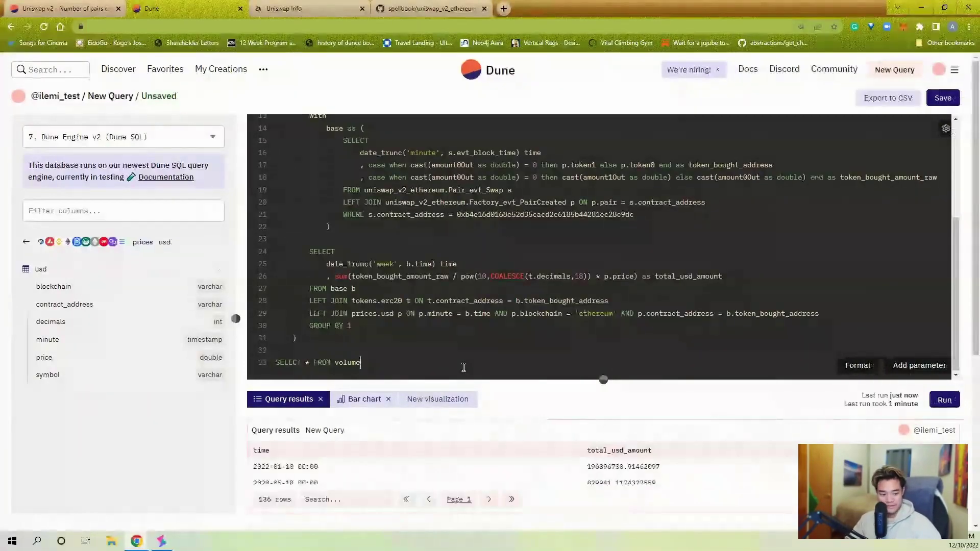
- Display the weekly USD volume results as a bar chart with more room for the chart
click(372, 399)
drag(604, 379, 614, 214)
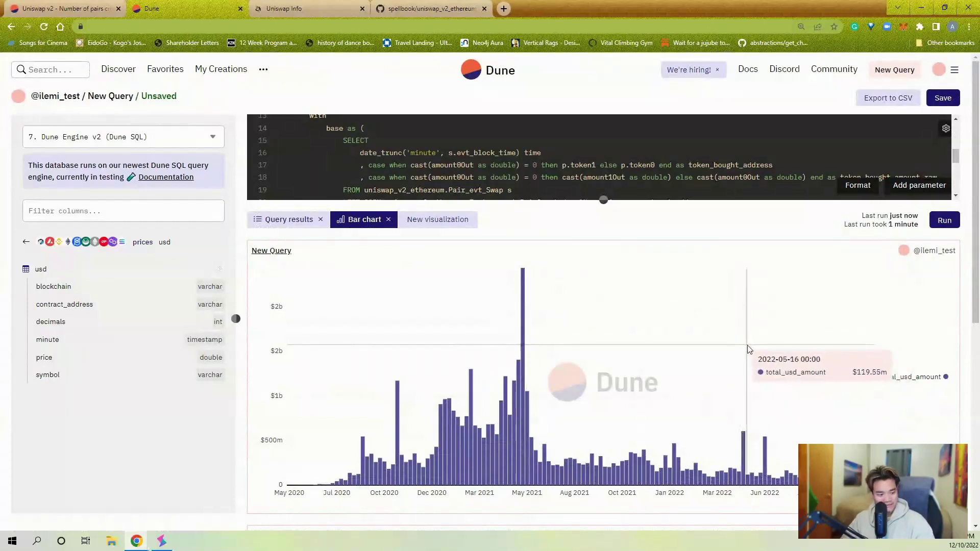
click(672, 191)
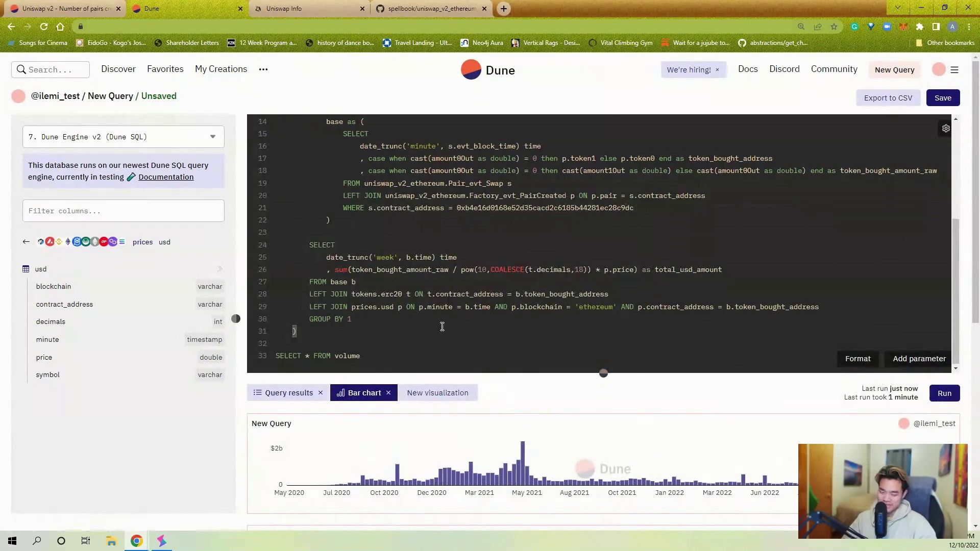
- Add an empty, indented ', dex_trades as ( )' CTE after the volume CTE
key(Return)
key(Return)
text(, dex_trades as ()
key(Return)
key(Return)
key(Return)
text())
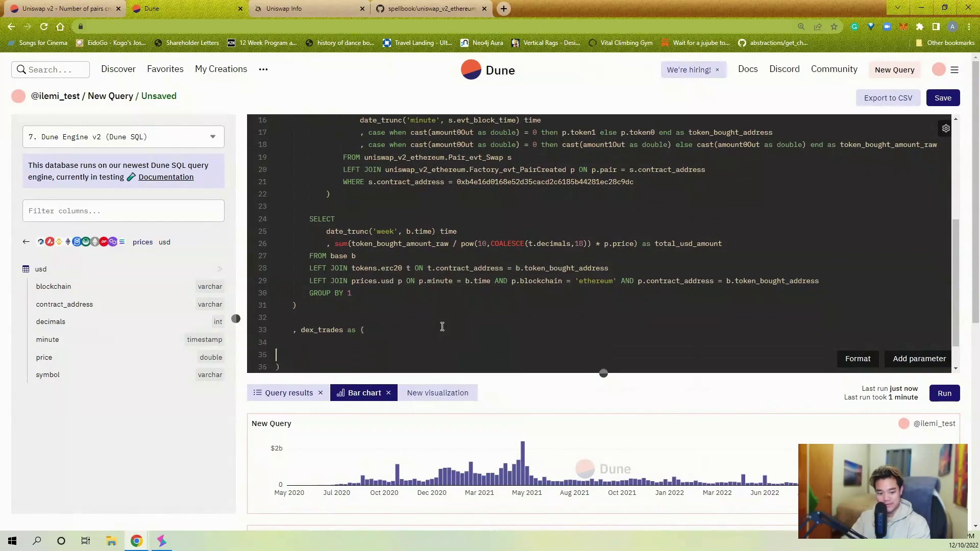
key(Delete)
key(Tab)
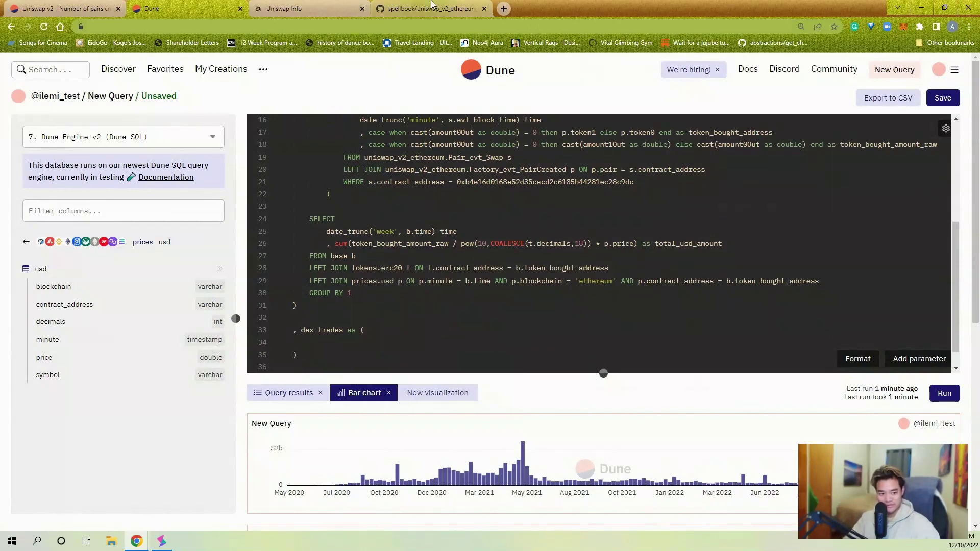
- Browse the spellbook models folder on GitHub to the dex/dex_trades.sql model
click(435, 5)
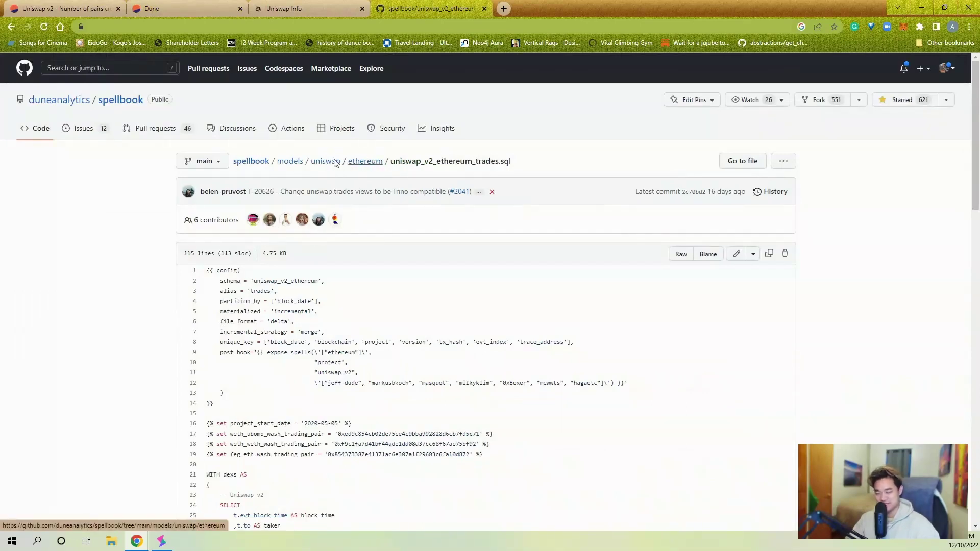
right_click(290, 160)
click(319, 169)
click(533, 5)
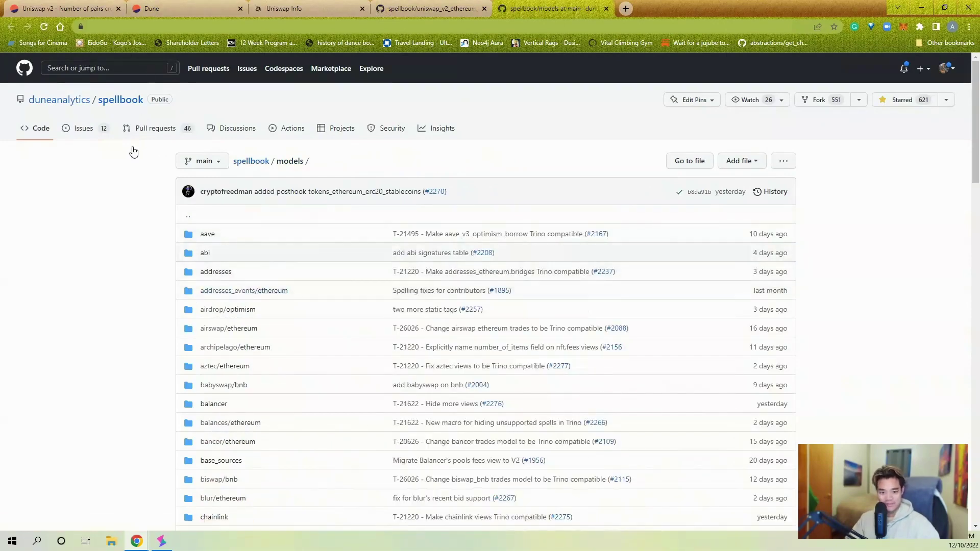
scroll(150, 335, down, 5)
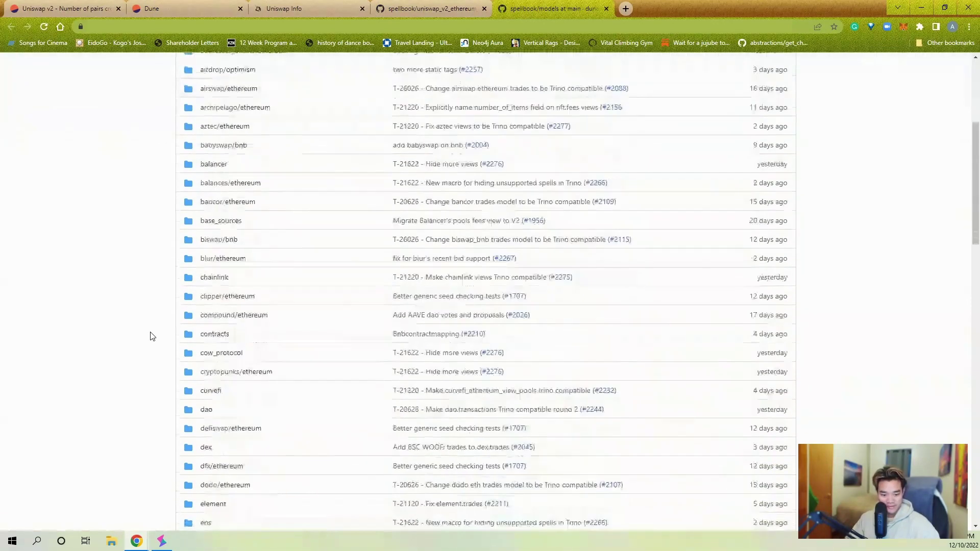
click(215, 435)
click(234, 272)
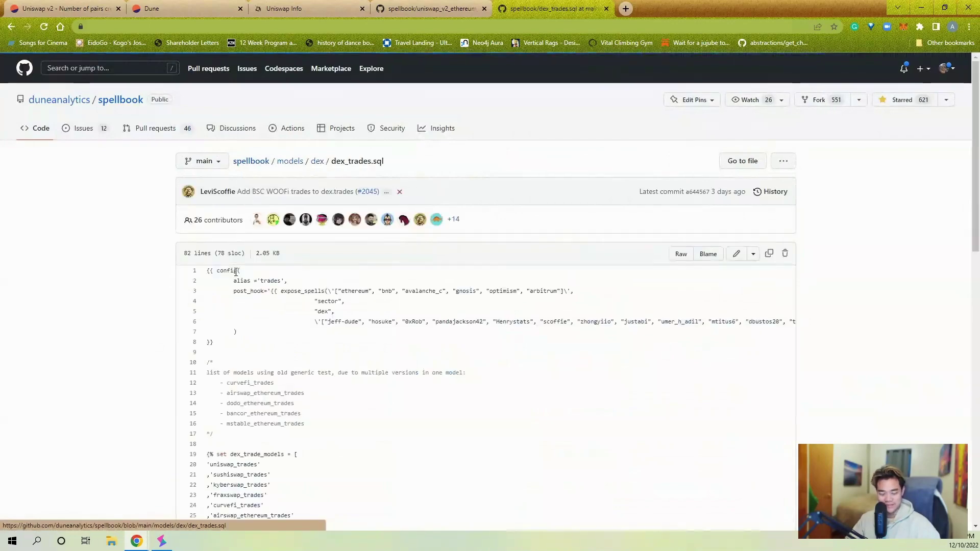
scroll(266, 407, down, 2)
scroll(266, 407, down, 5)
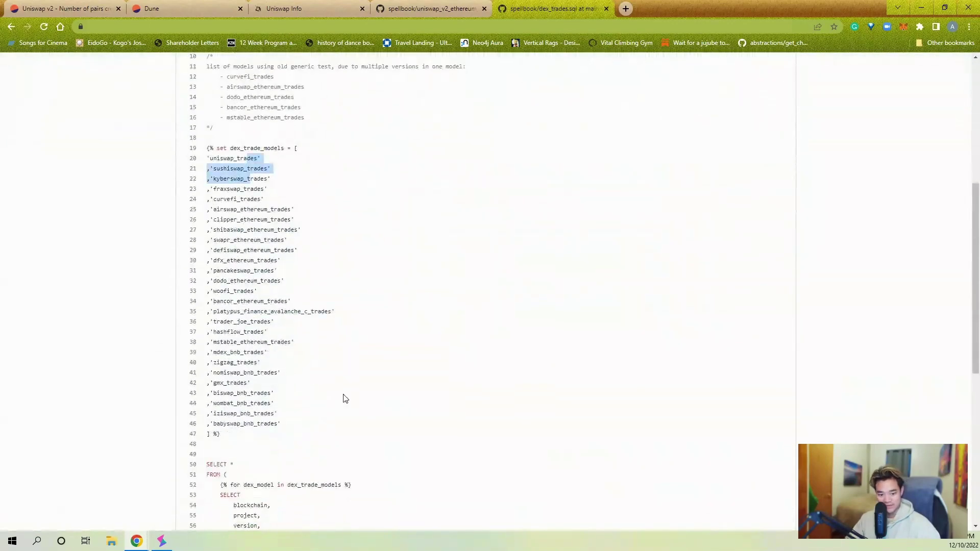
- Review the dex trade model list and scroll through the uniswap_v2_ethereum_trades.sql code
drag(333, 421, 199, 164)
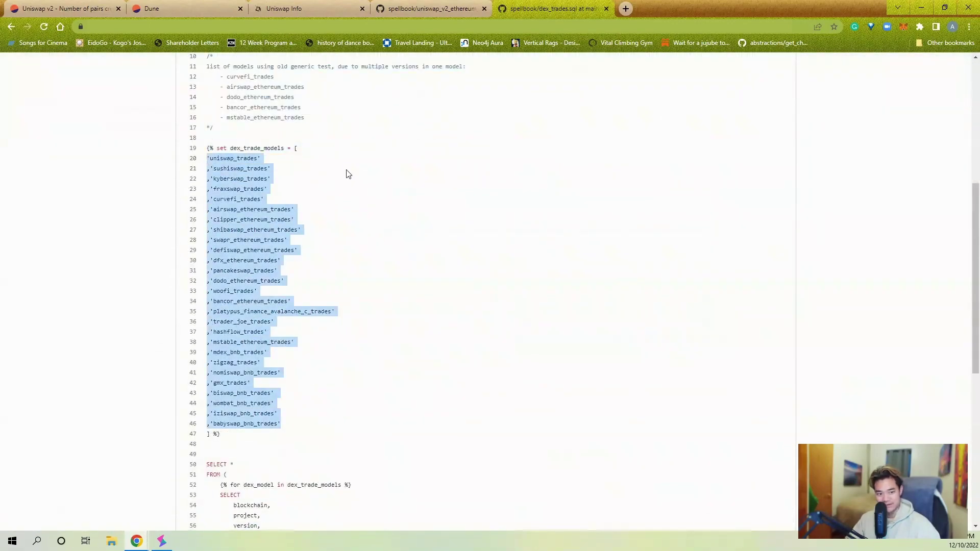
click(381, 142)
key(ctrl+shift+Tab)
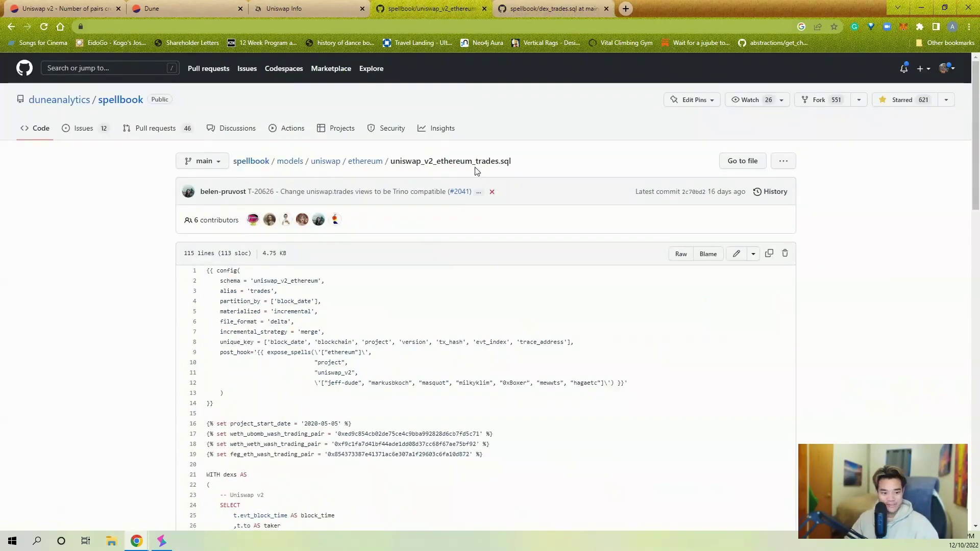
double_click(477, 164)
scroll(396, 399, down, 7)
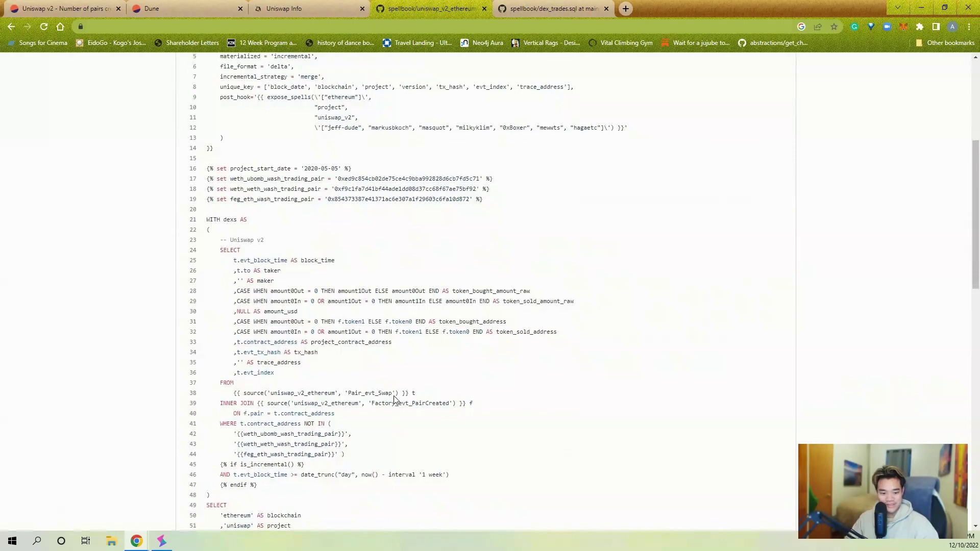
scroll(434, 366, down, 1)
scroll(359, 341, up, 2)
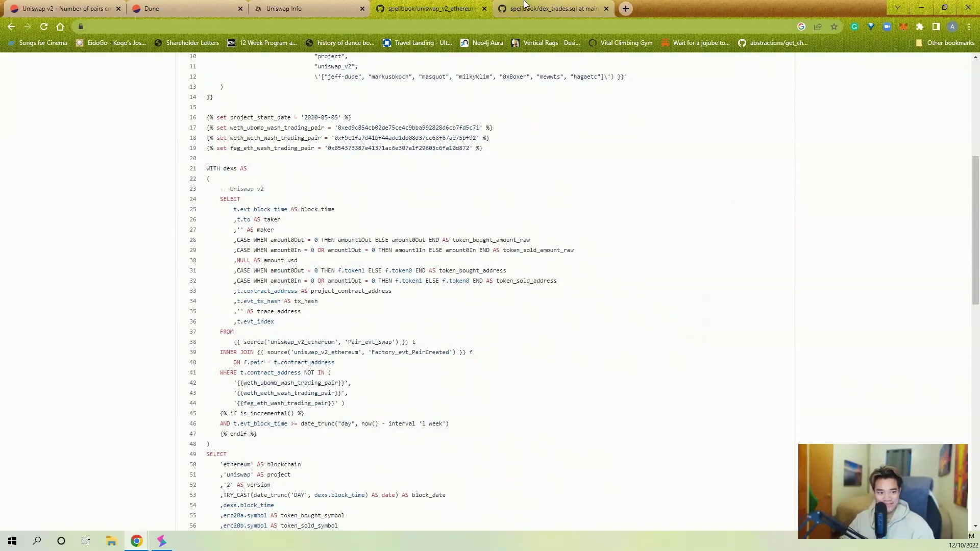
scroll(450, 302, down, 1)
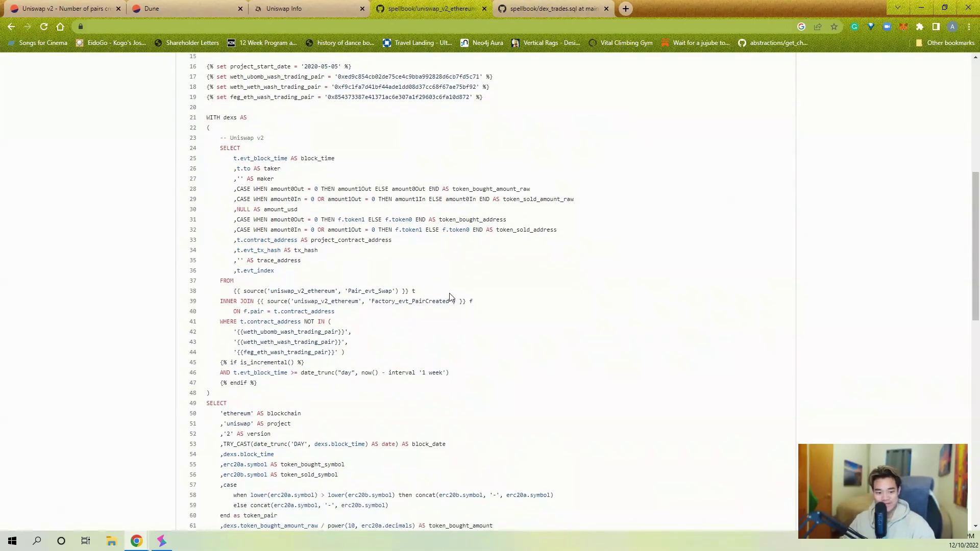
scroll(455, 298, down, 4)
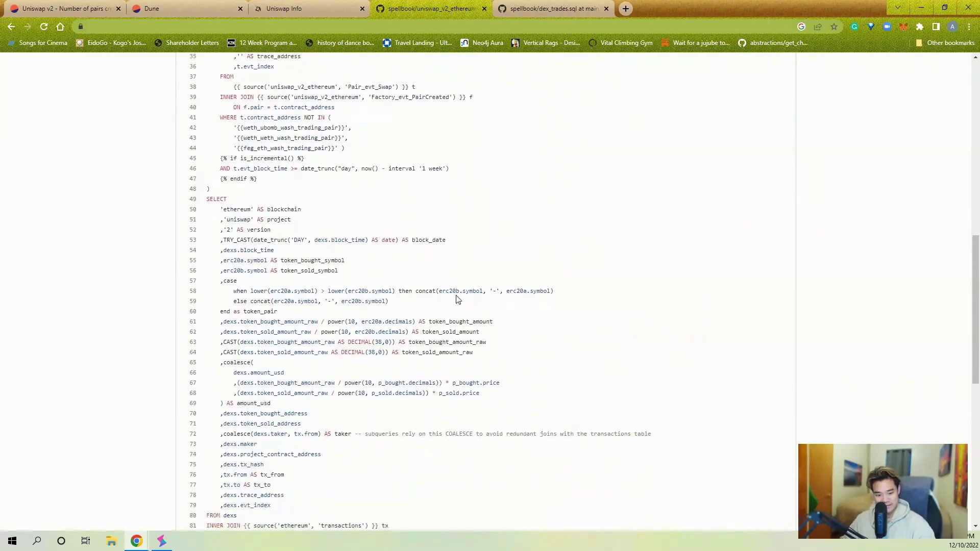
key(ctrl+shift+Tab)
key(ctrl+shift+Tab)
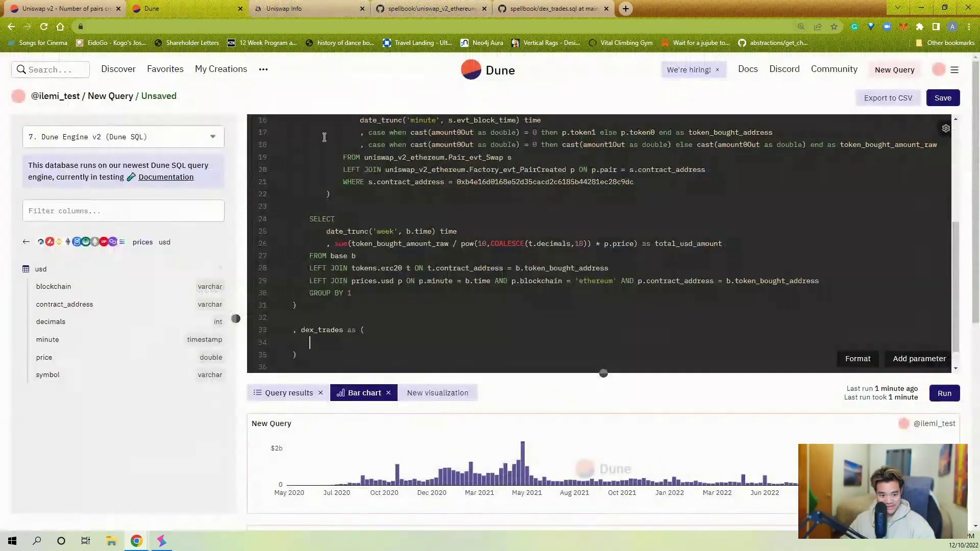
- Begin the dex_trades SELECT and look up the dex.trades columns in the table explorer
text(SELECTG)
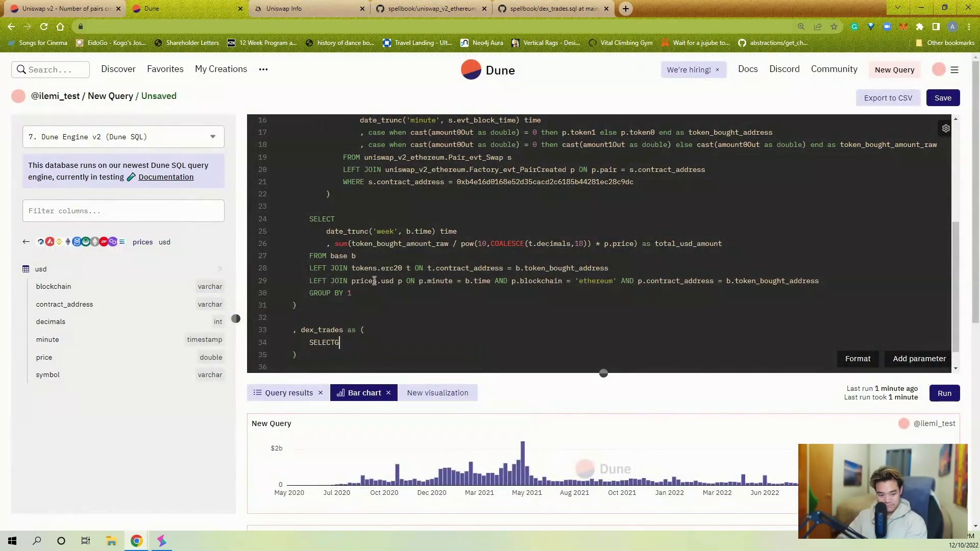
click(26, 242)
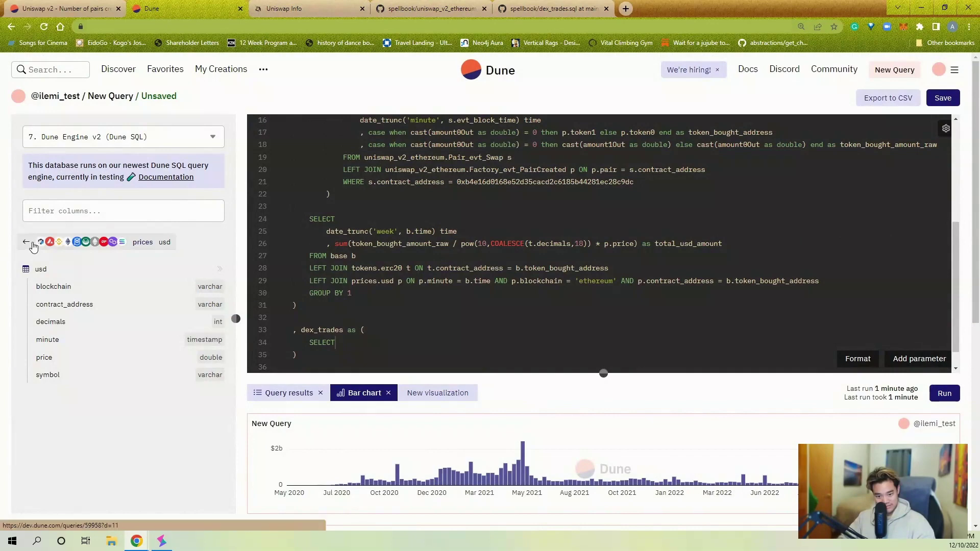
double_click(56, 221)
text(dex)
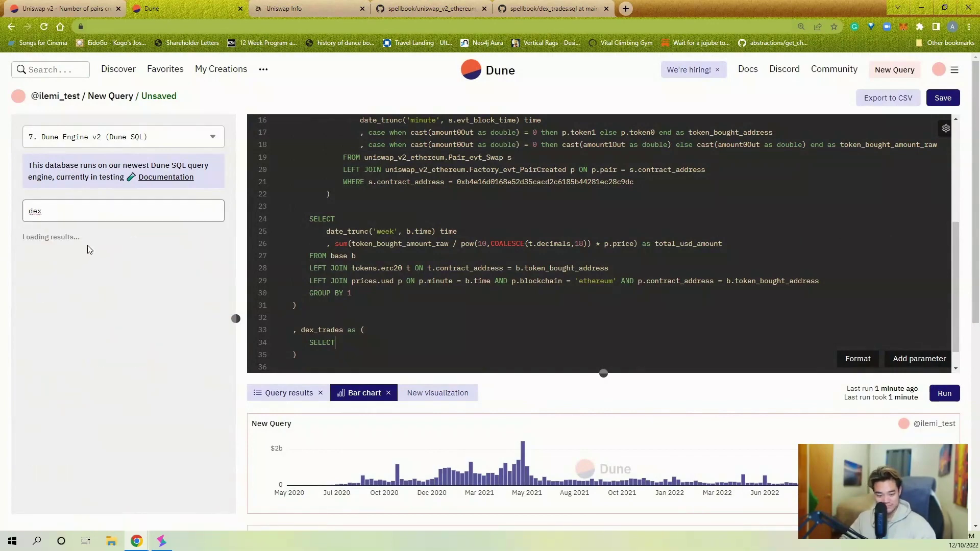
click(102, 242)
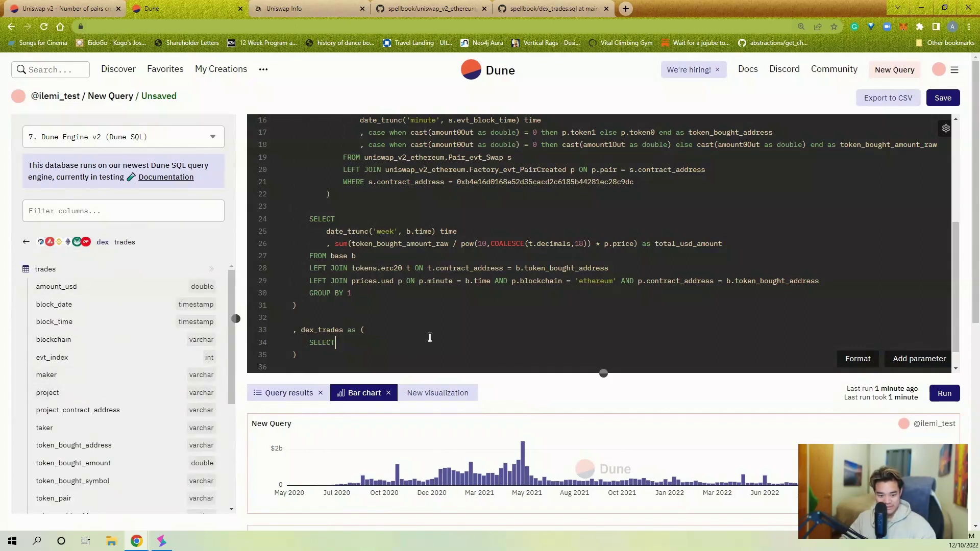
- Select date_trunc('week', block_date) week and sum(amount_usd) total_usd_amount_dx
key(Return)
text(blo)
key(Tab)
key(Home)
text(dawe)
key(BackSpace)
key(BackSpace)
text(te)
key(Tab)
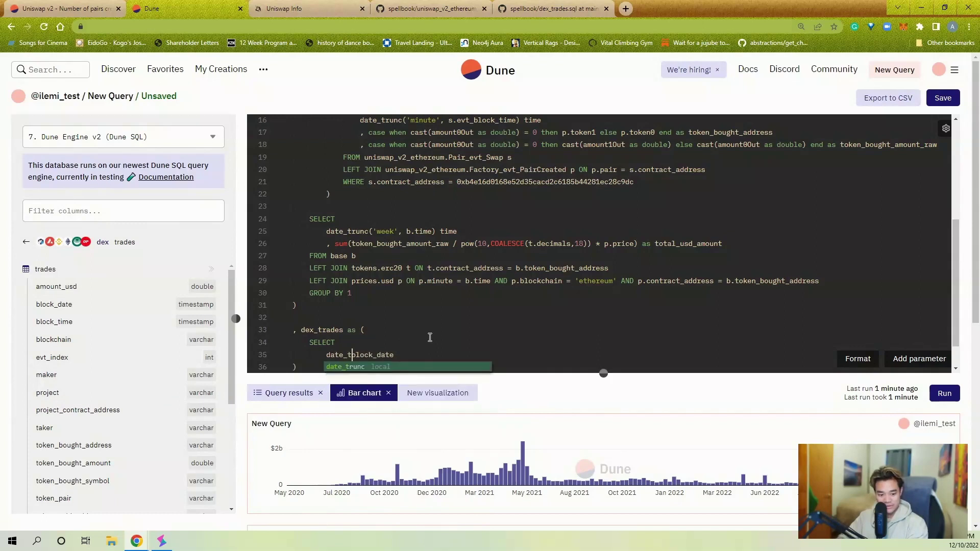
text(()
key(BackSpace)
text('week',)
key(End)
text() week)
key(Return)
text(, )
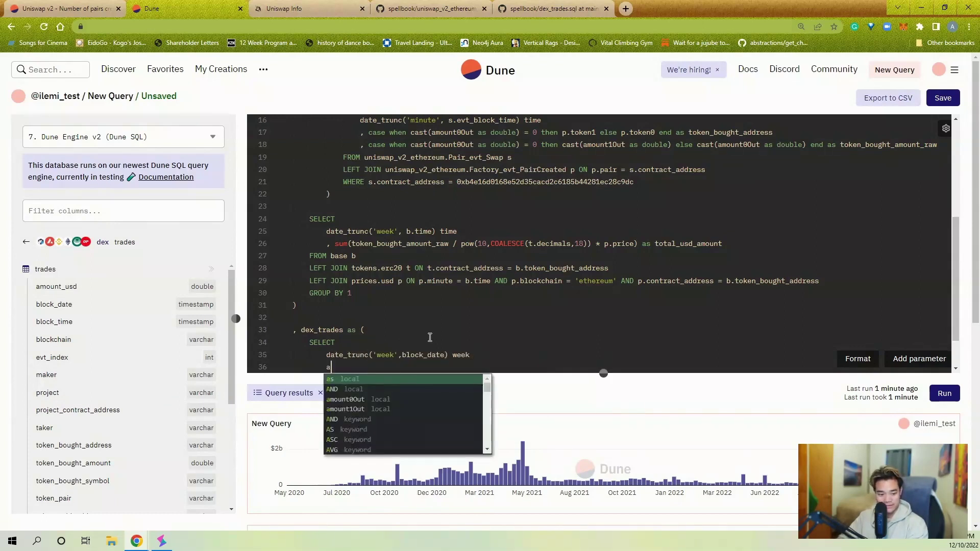
text(sum(amount)
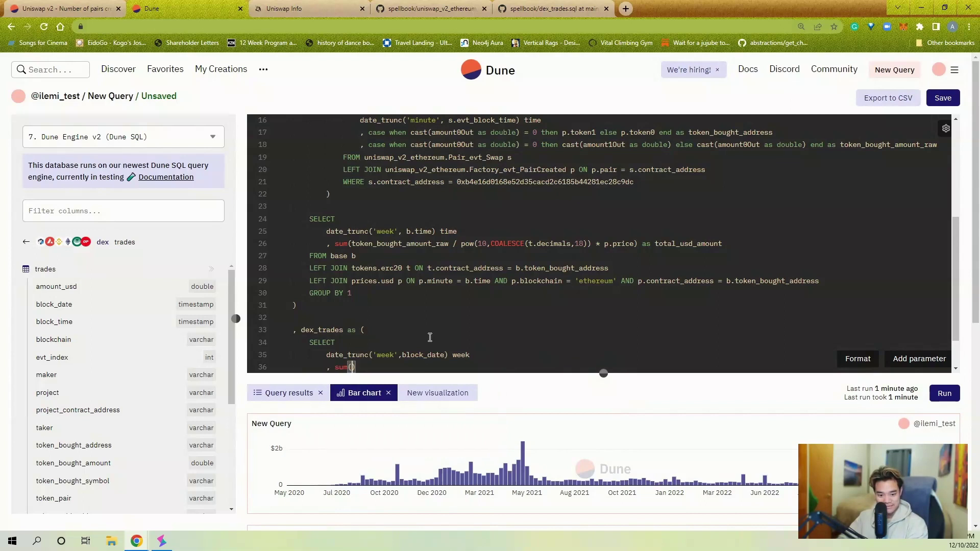
text(_usd) total_usd_amount)
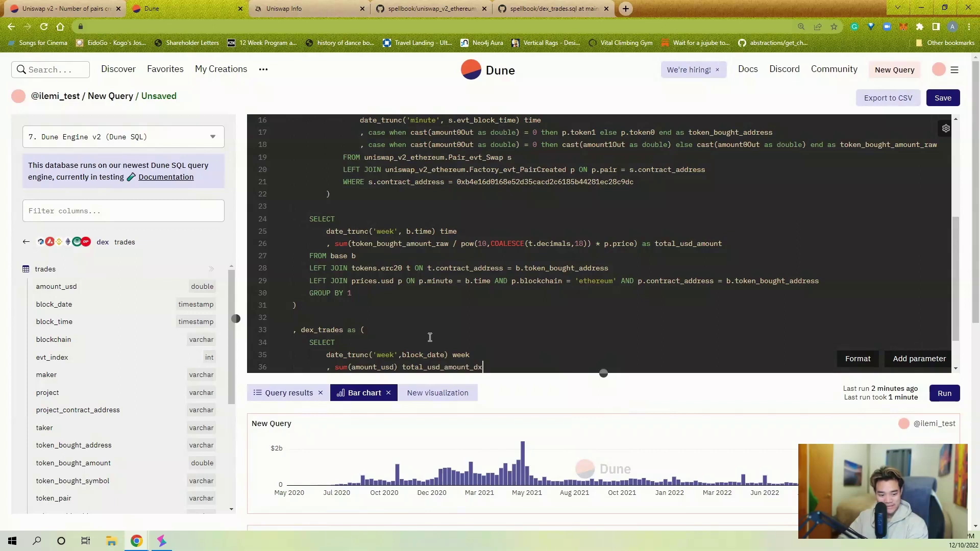
text(_dx)
- Add FROM dex.trades WHERE blockchain = 'ethereum' AND project_contract_address
key(Return)
text(FROM )
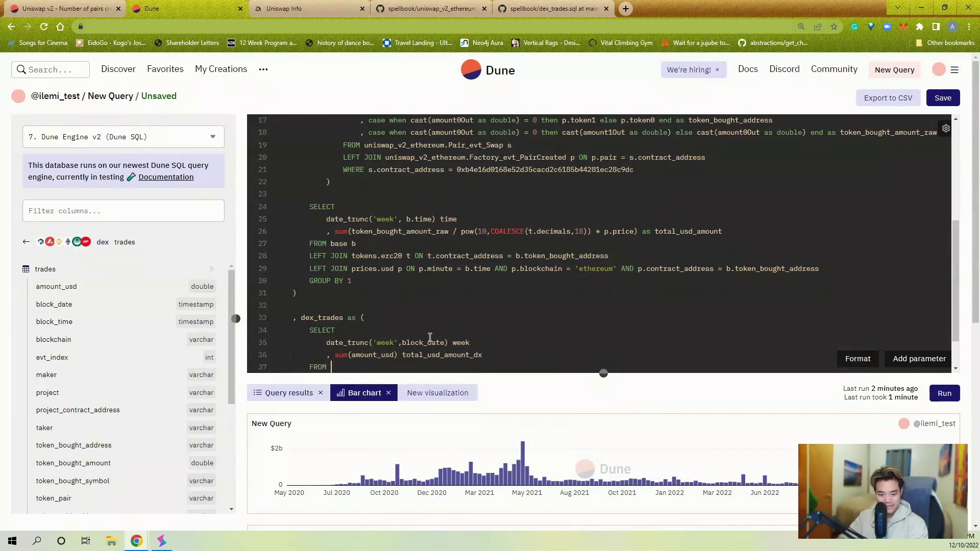
text(dex.tra)
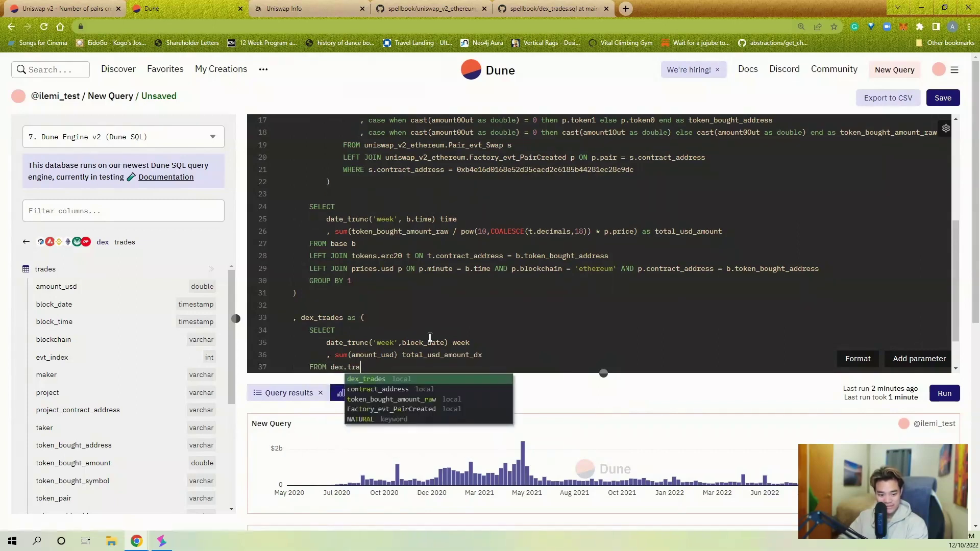
text(des)
key(Return)
text(WHERE bl)
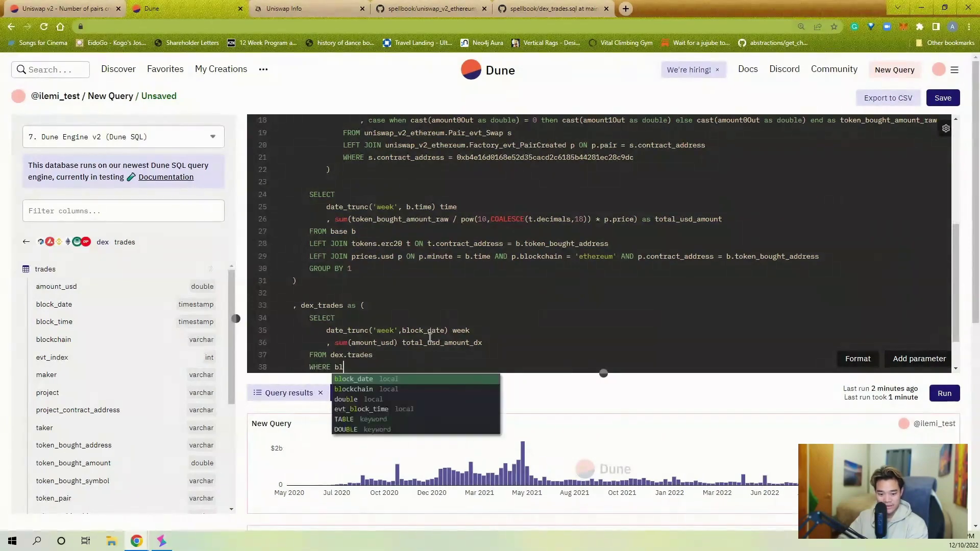
text(ockchain = 'ethereum';)
key(BackSpace)
key(Return)
text(AND )
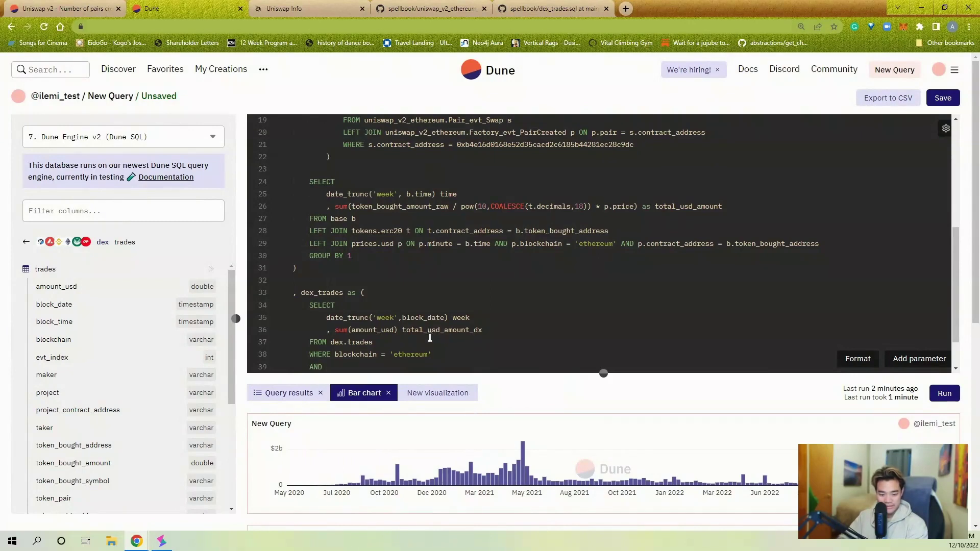
text(project_contract_address)
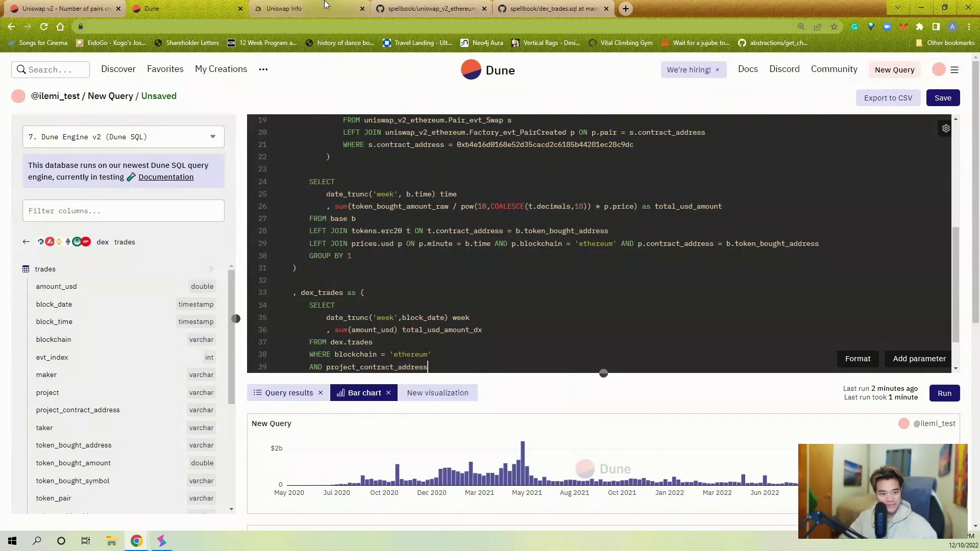
click(429, 8)
- Search the uniswap_v2_ethereum_trades model for 'project_contract' and select its defining line
scroll(311, 290, up, 3)
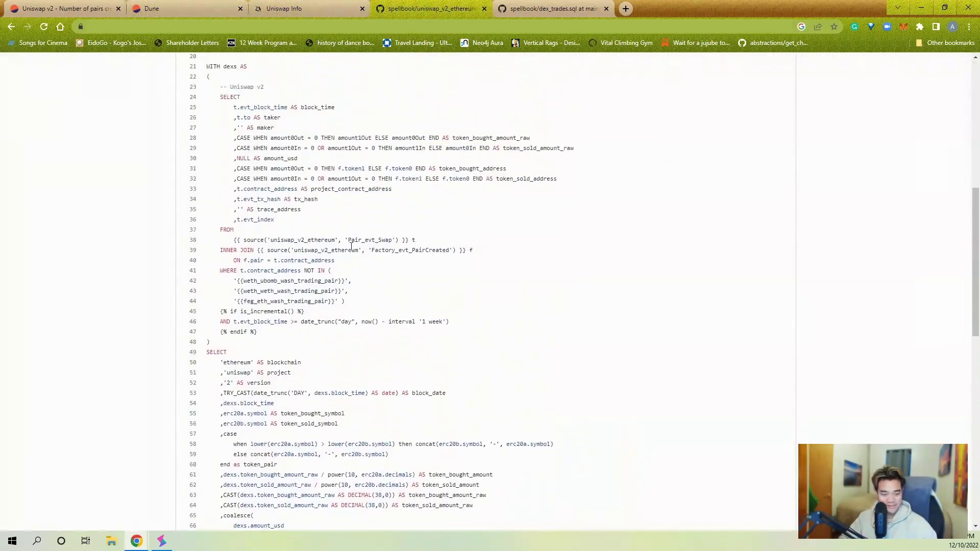
key(ctrl+f)
text(project_contract)
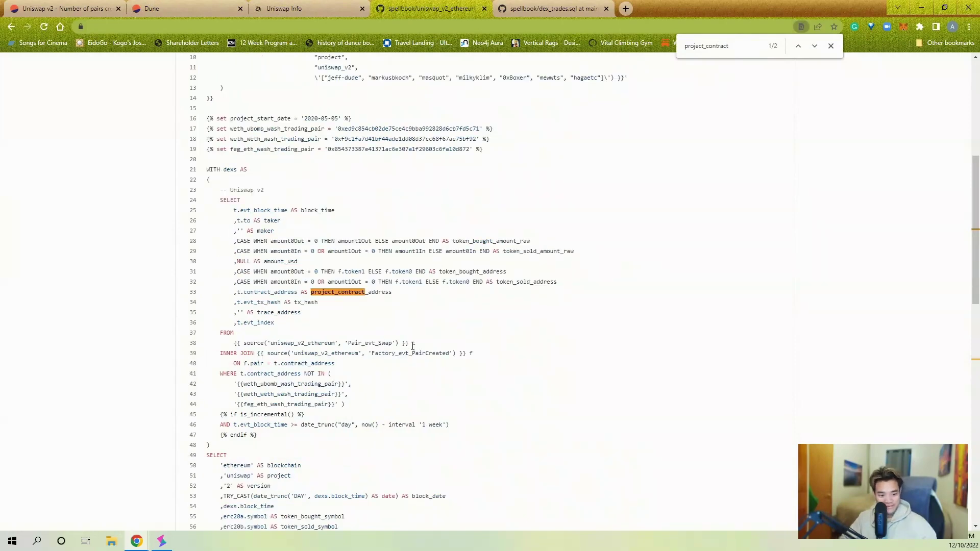
drag(407, 343, 356, 345)
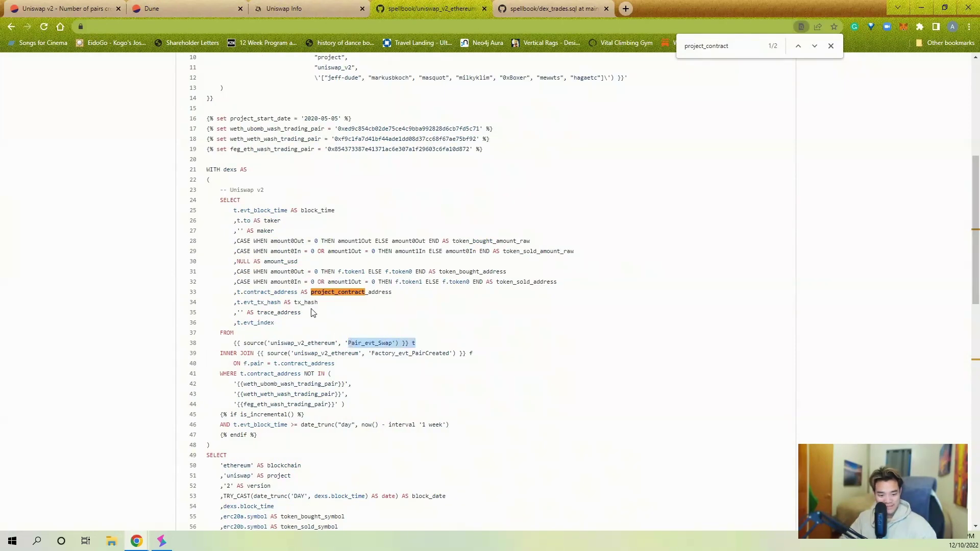
triple_click(313, 292)
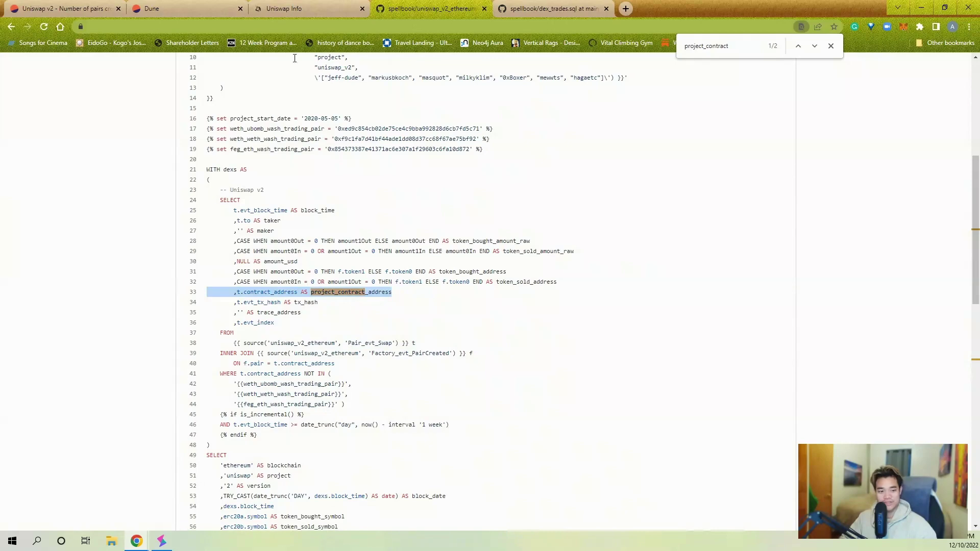
click(194, 9)
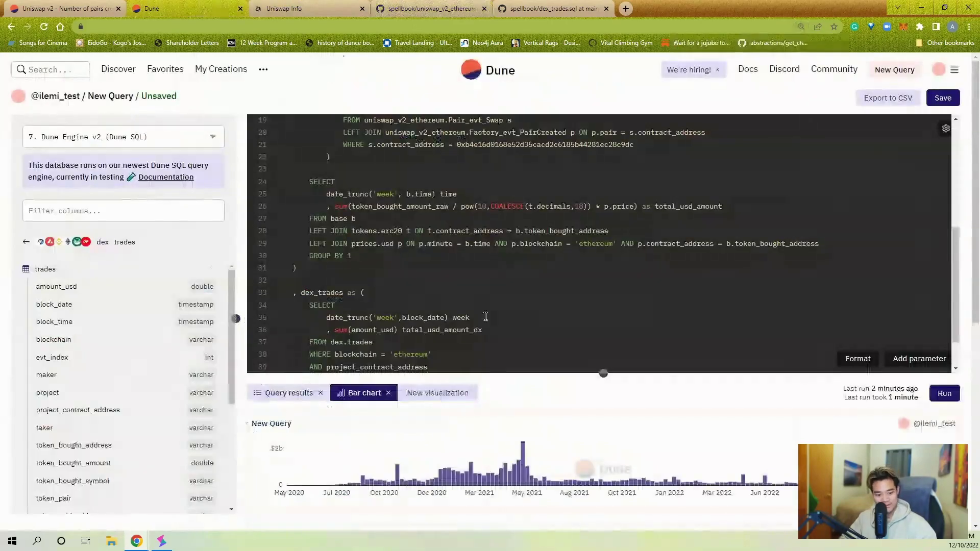
- Filter dex_trades on the pair contract address and add GROUP BY 1
double_click(485, 145)
key(ctrl+c)
click(451, 367)
key(ctrl+v)
scroll(664, 335, down, 1)
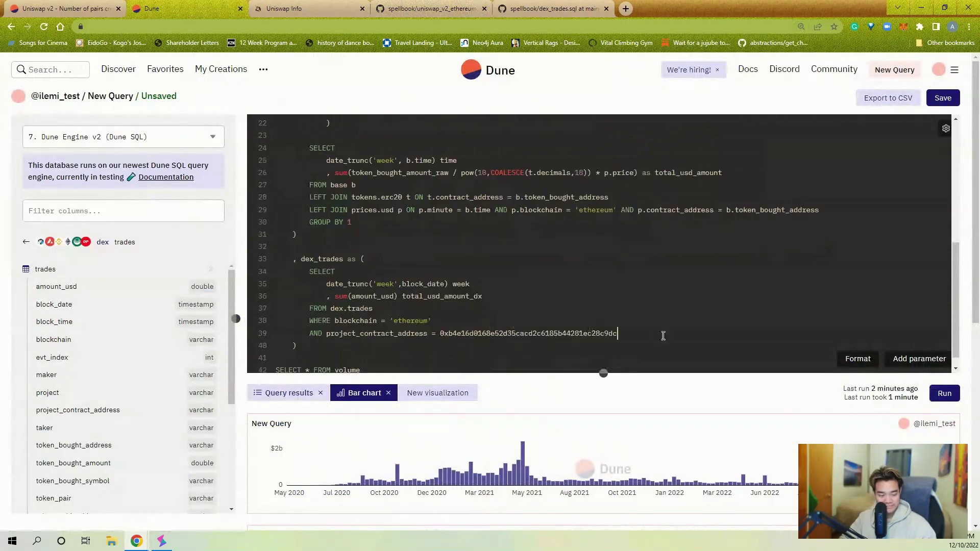
key(Return)
text(GR)
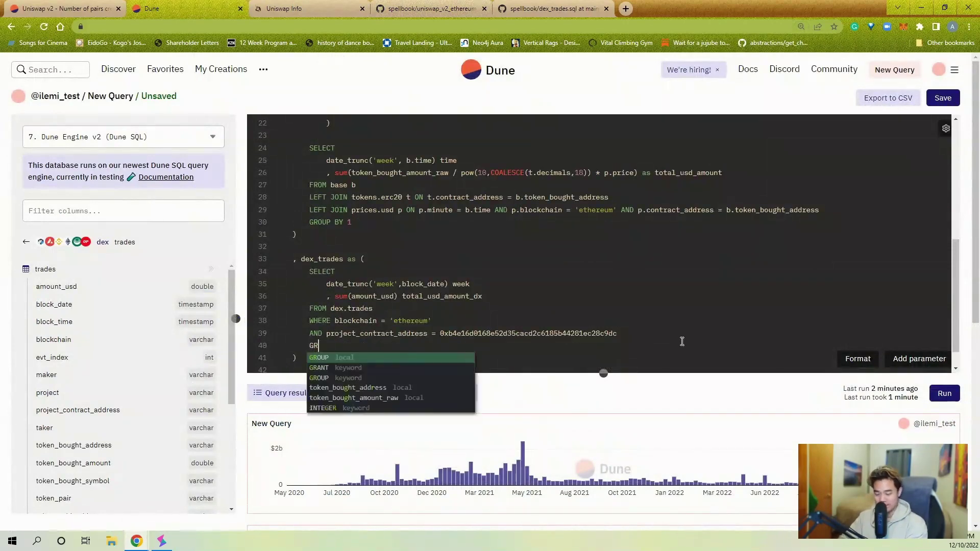
text(OUP BY 1)
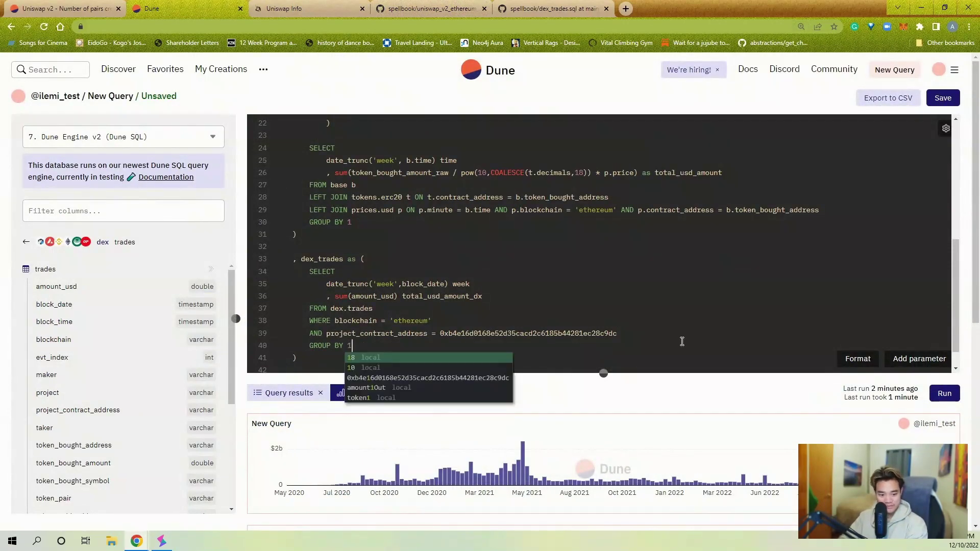
scroll(459, 311, down, 1)
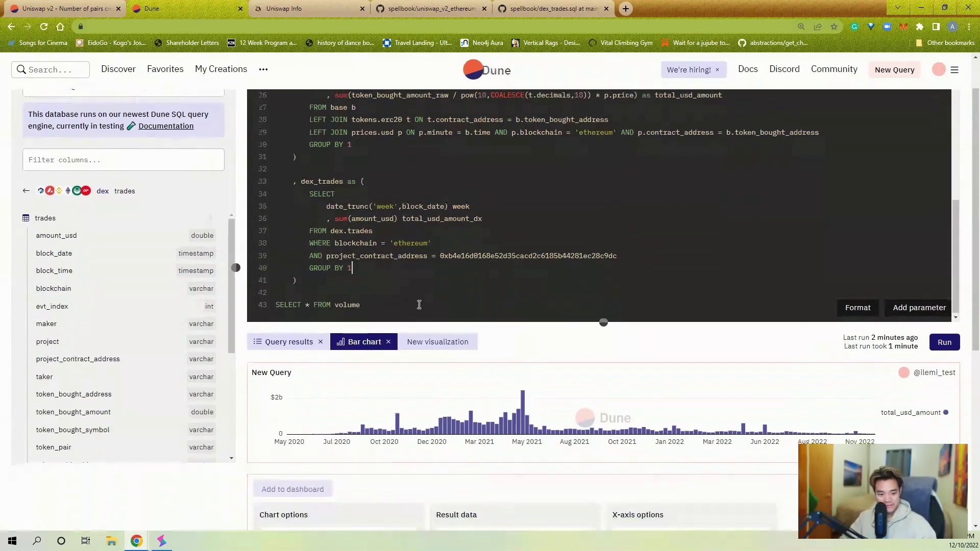
- Run only the selected dex_trades subquery lines
drag(443, 269, 257, 204)
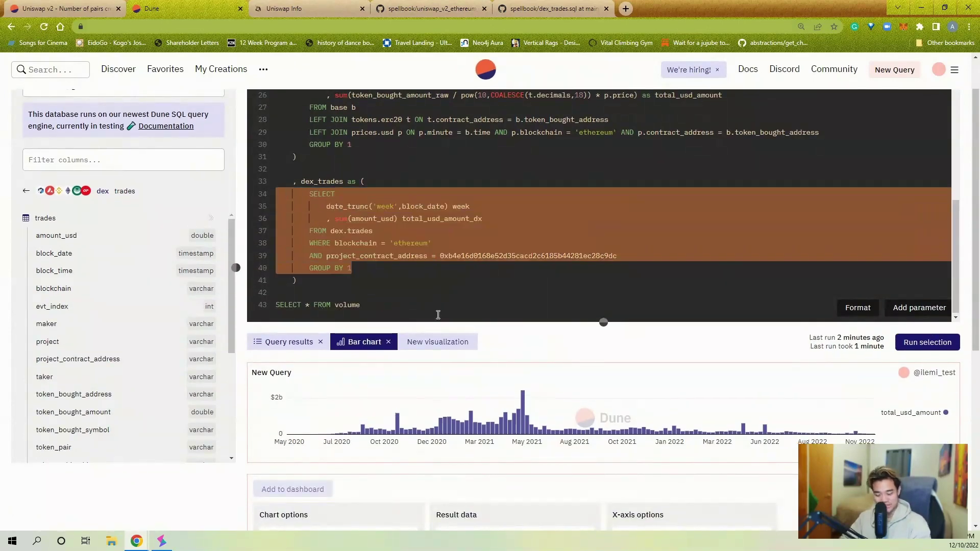
key(ctrl+Return)
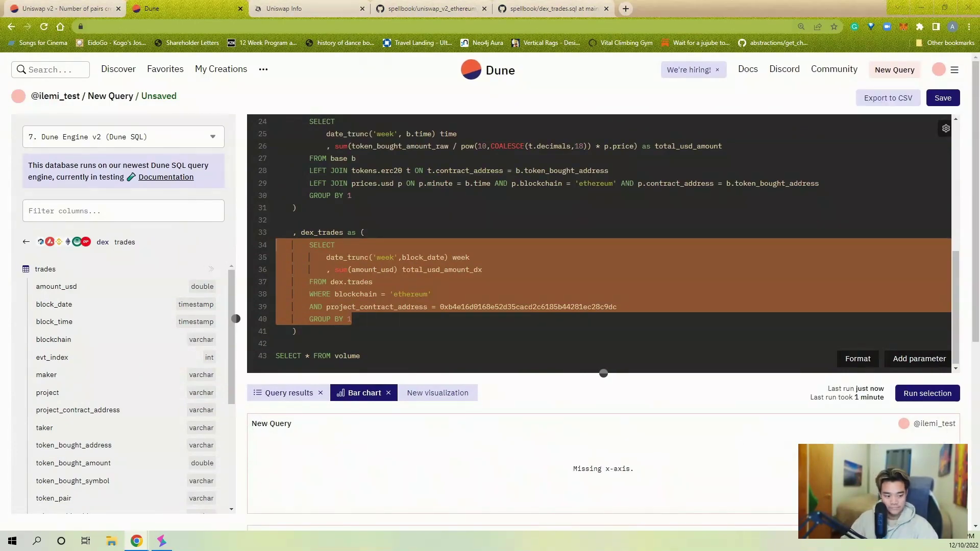
click(455, 285)
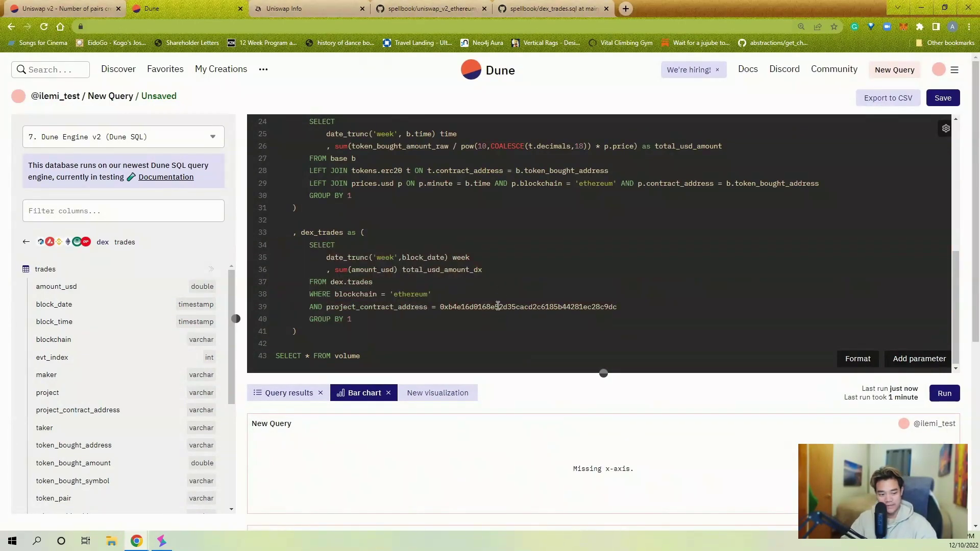
scroll(498, 305, down, 4)
- Chart week on the X axis and the USD amount on Y, resizing the chart area
click(508, 387)
click(511, 405)
click(542, 407)
click(535, 437)
scroll(561, 379, up, 4)
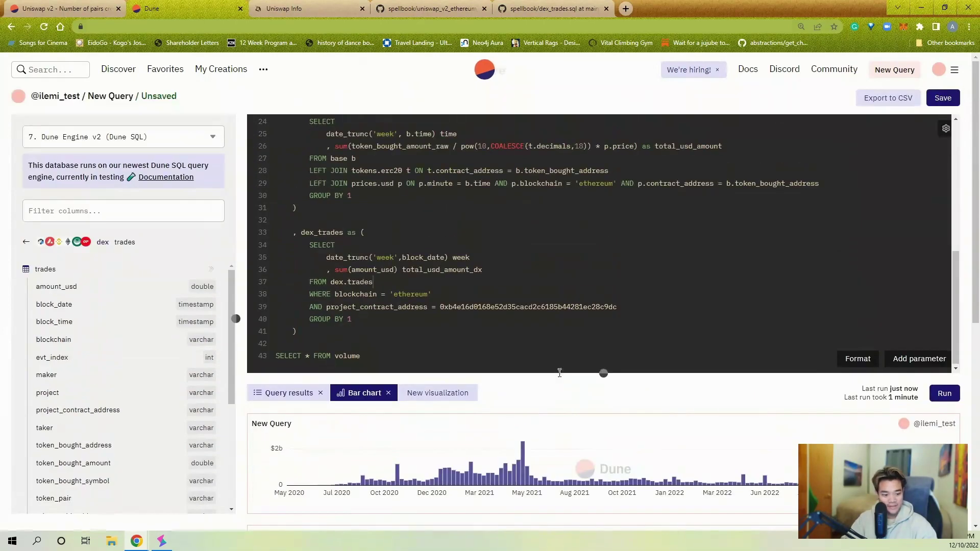
drag(604, 372, 604, 199)
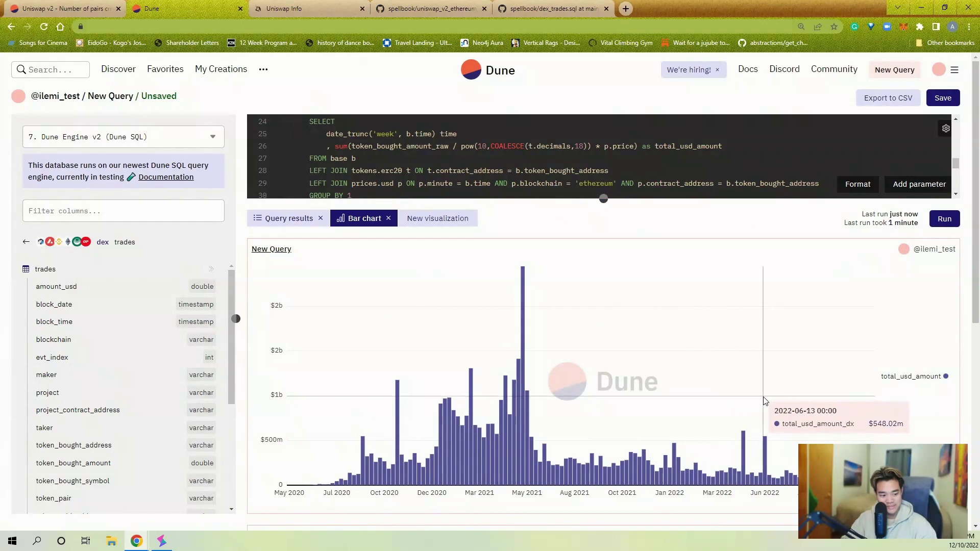
drag(604, 199, 604, 345)
- Alias the final FROM volume as v and LEFT JOIN frequency f ON f.time = v.time
scroll(333, 341, down, 1)
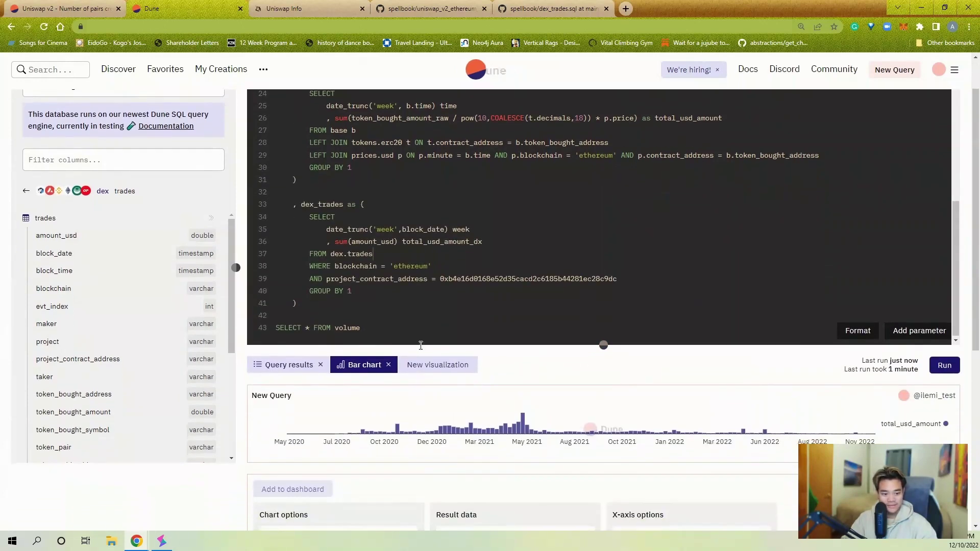
click(315, 332)
key(Return)
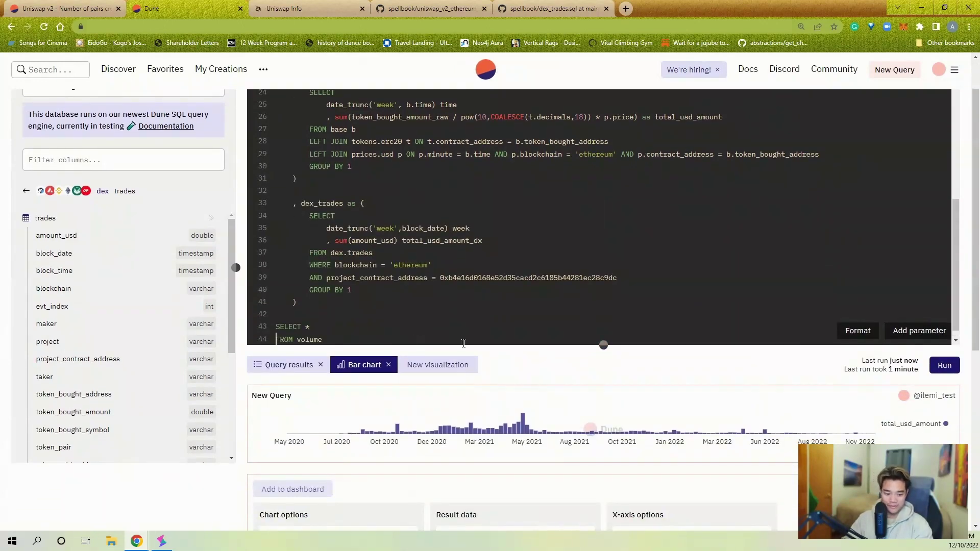
key(BackSpace)
key(BackSpace)
key(Return)
key(ctrl+End)
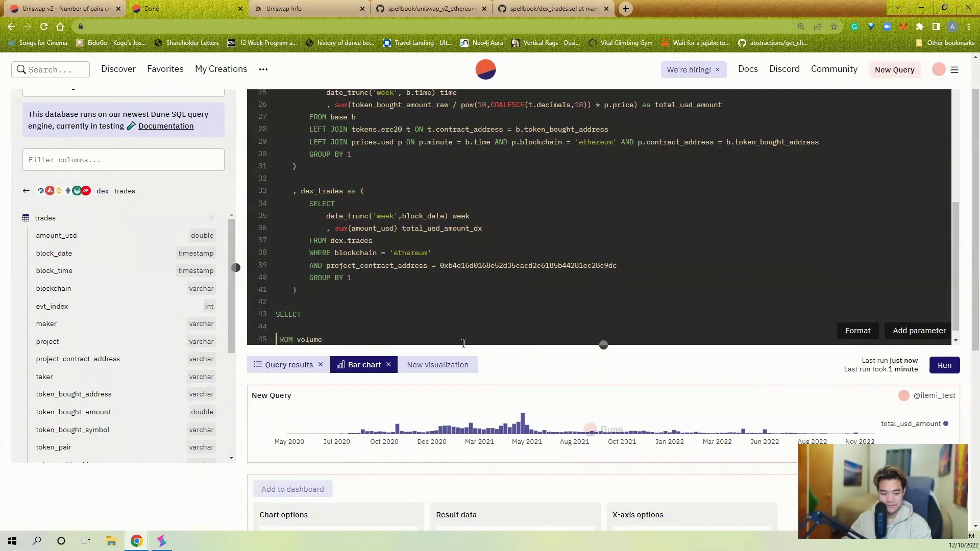
text(v)
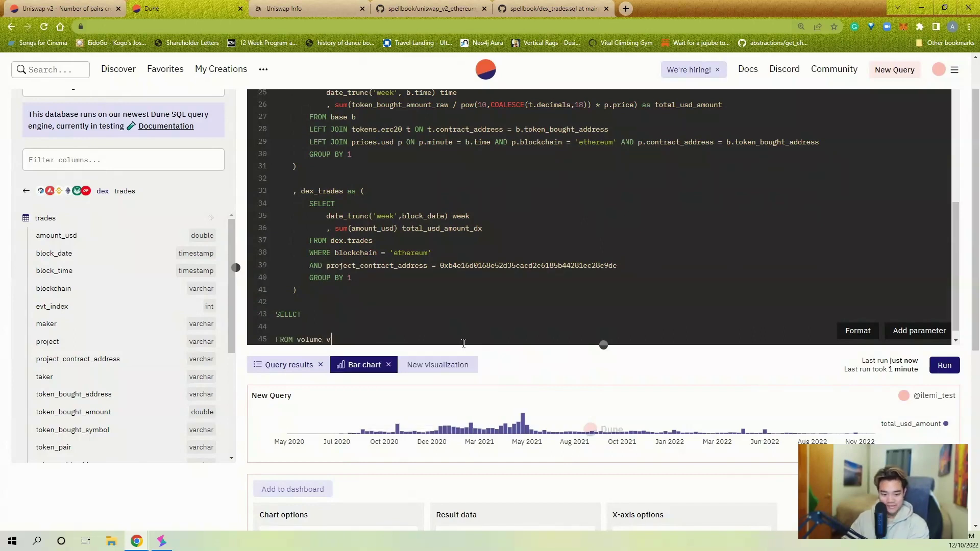
key(Return)
text(LEFT JOIN frequency f)
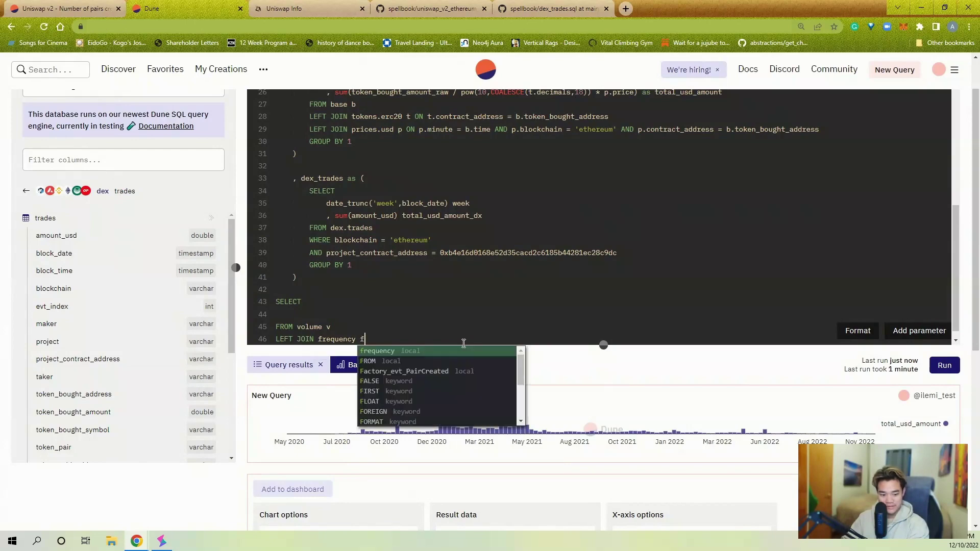
text( ON f.time = v.time)
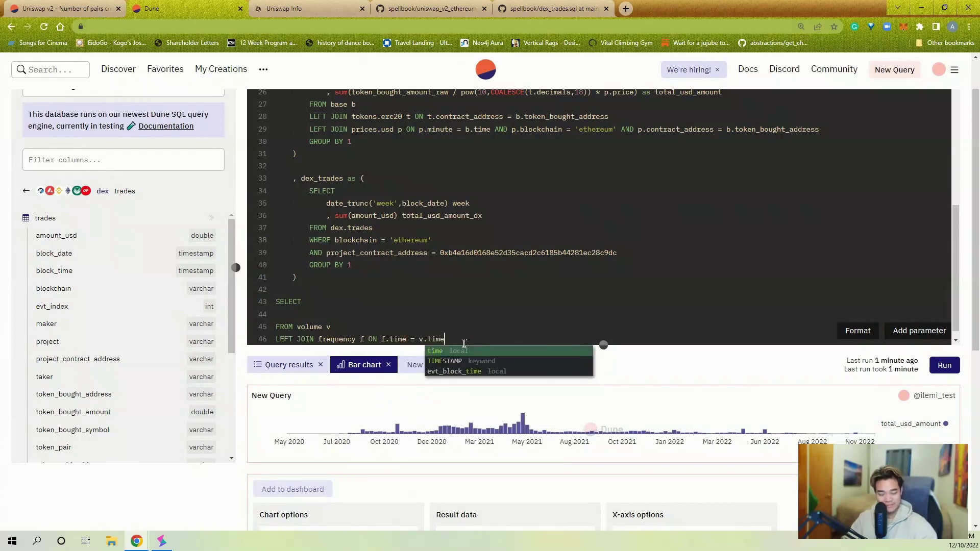
- Alias count(*) as num_swaps and list v.time, f.num_swaps, v.volume in the final SELECT
scroll(490, 239, up, 5)
scroll(477, 235, up, 2)
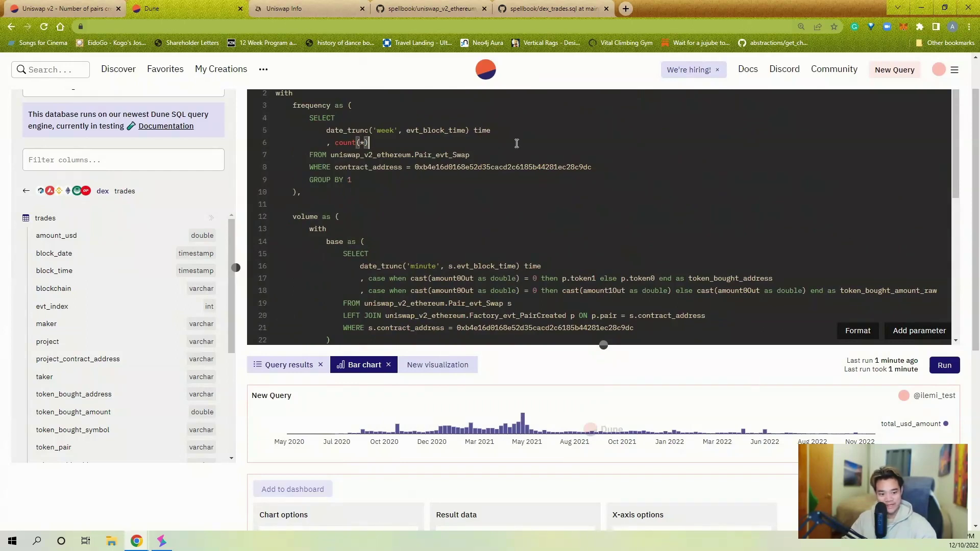
text(as num_swaps)
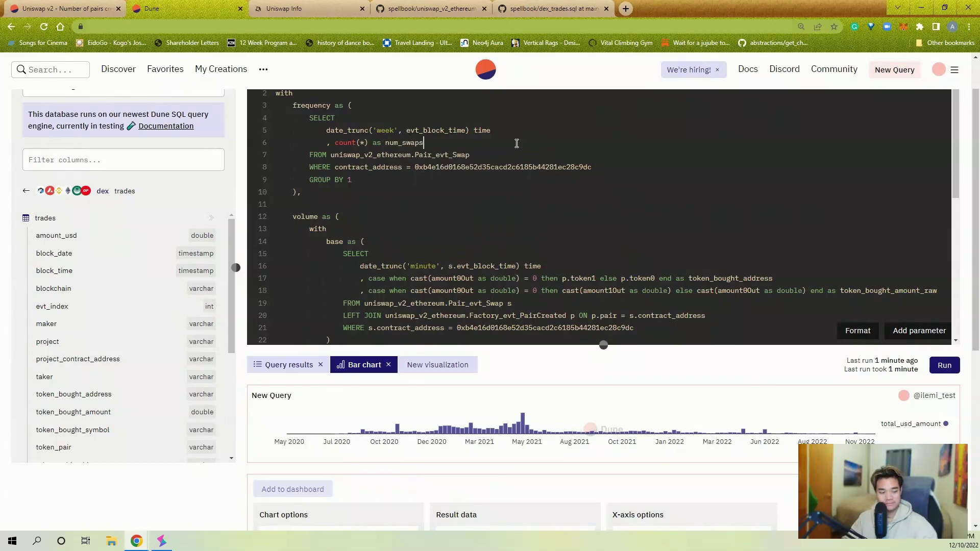
scroll(517, 144, down, 8)
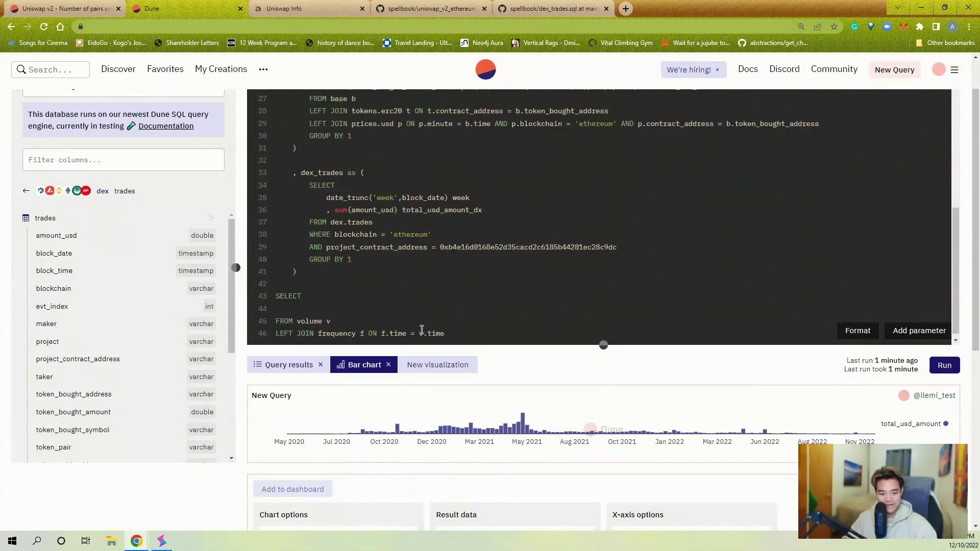
text(v.)
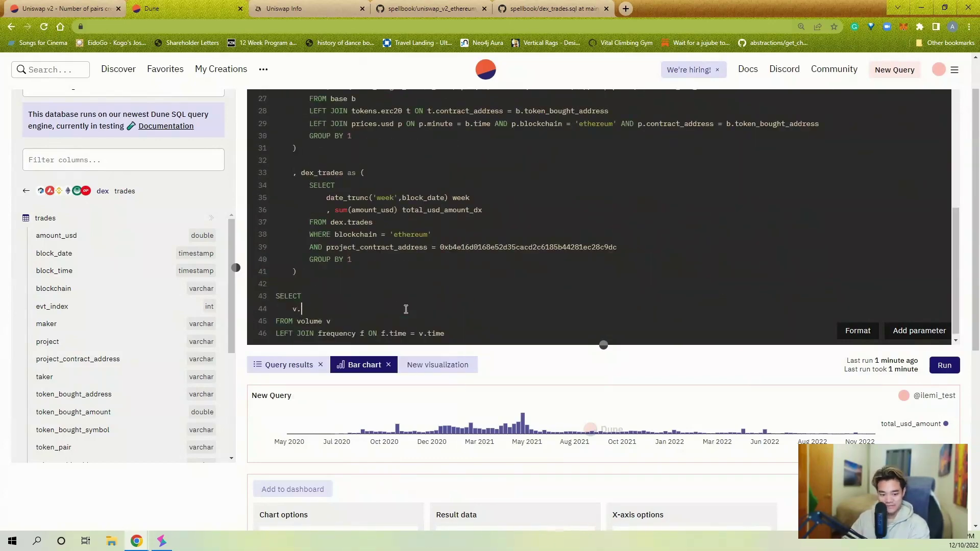
text(.time)
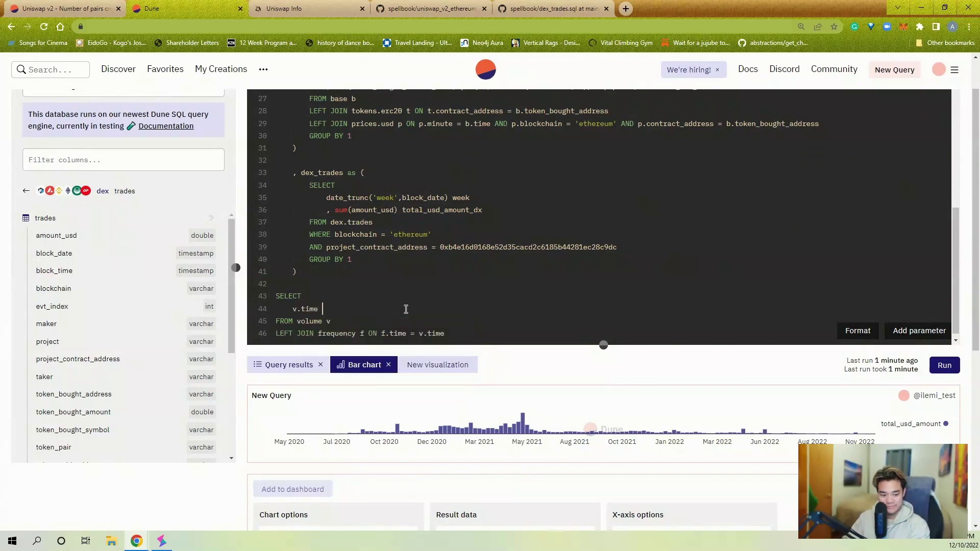
key(Return)
text(, )
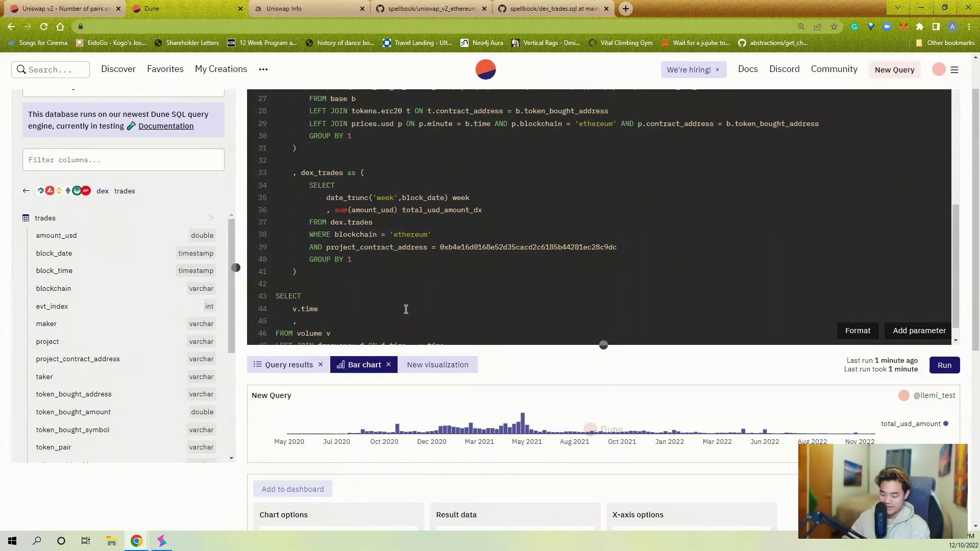
text(f.num_swaps)
key(Return)
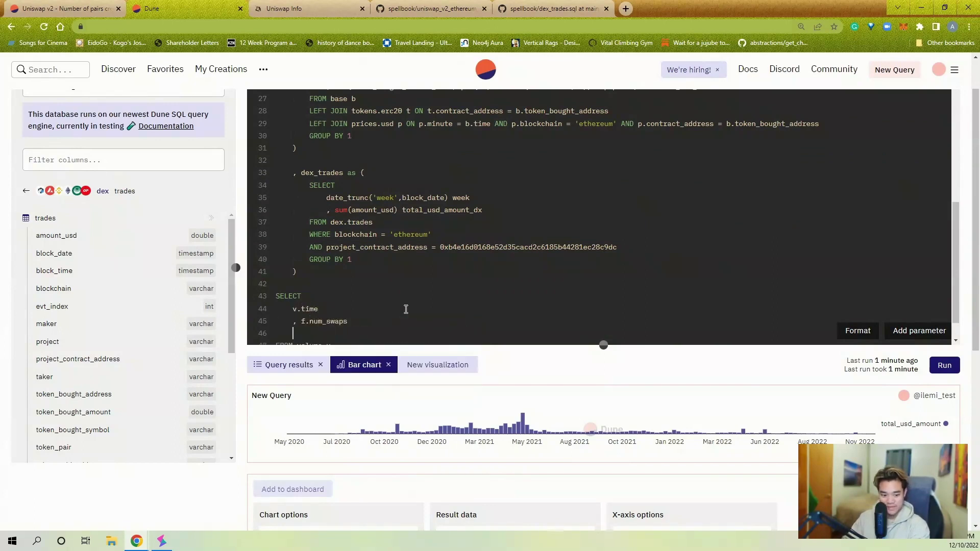
text(, v.volume)
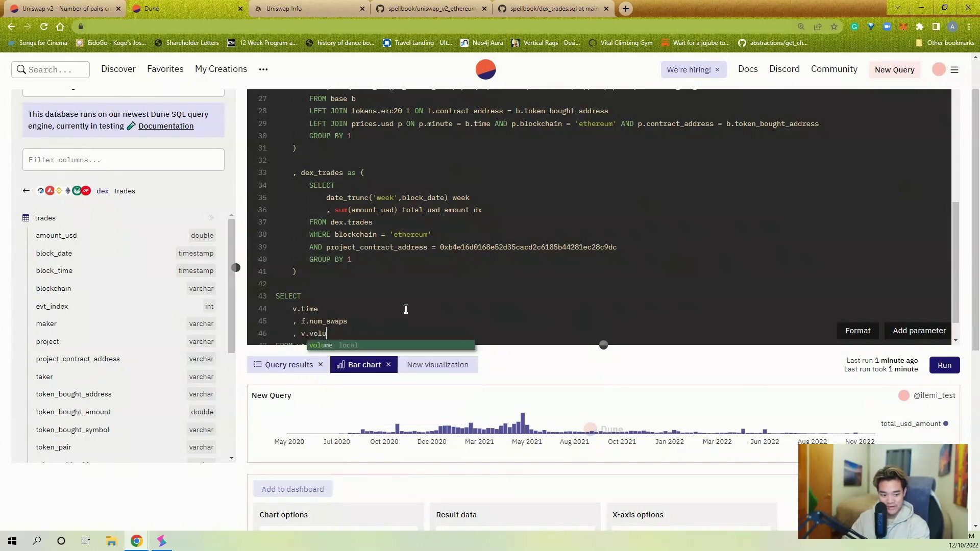
- Add a LEFT JOIN to dex_trades dx on the time column
scroll(420, 301, down, 1)
scroll(459, 291, down, 2)
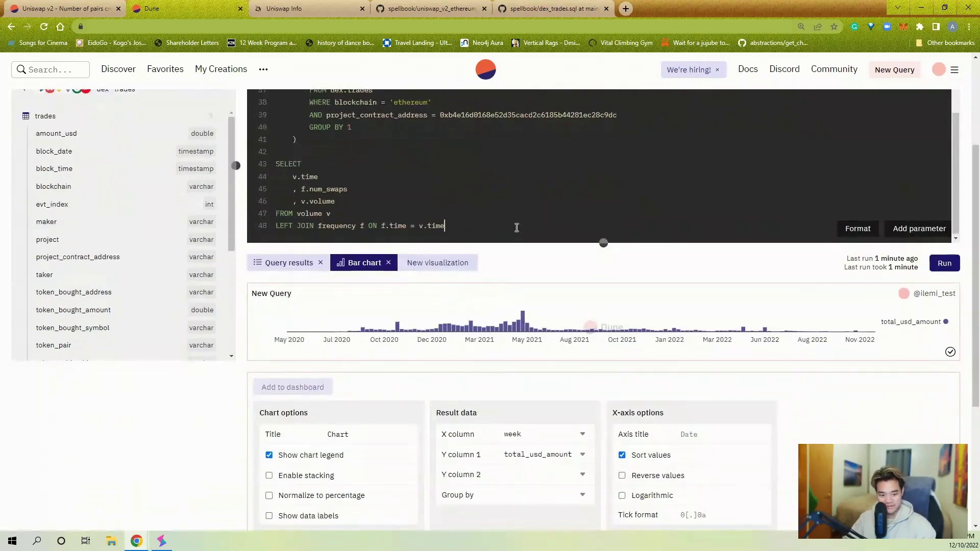
click(516, 227)
key(Return)
text(LEFT JOIN fde)
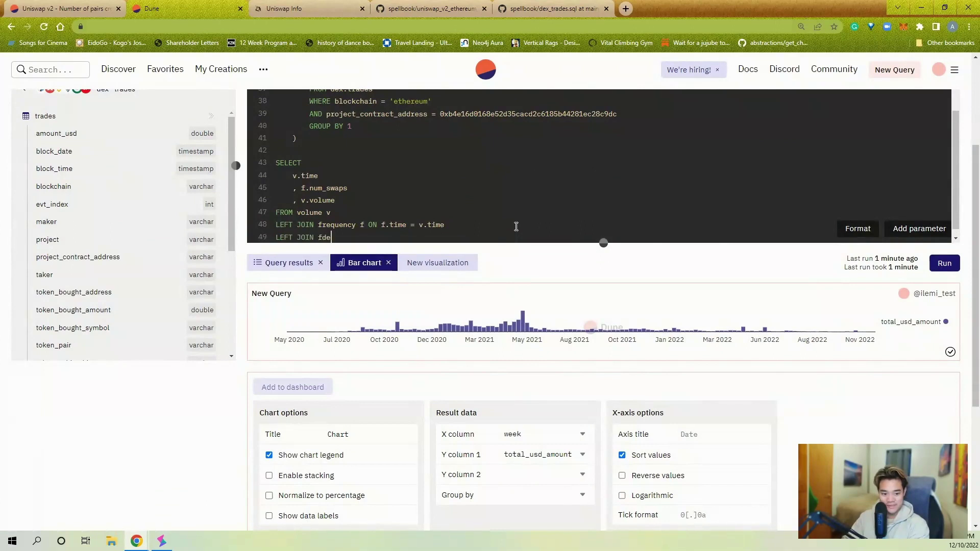
key(BackSpace)
key(BackSpace)
key(BackSpace)
text(dex_trades dx ON dx.wee)
text(k =- )
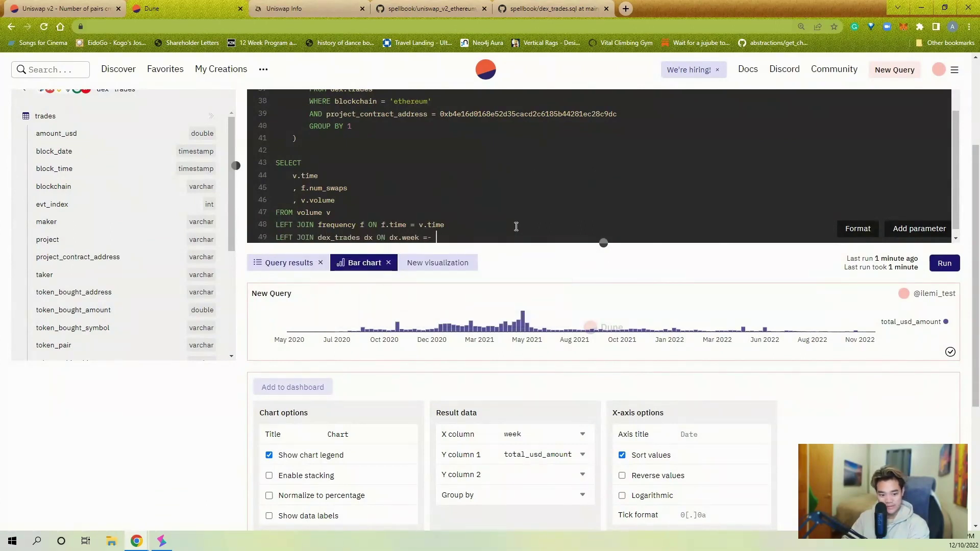
key(BackSpace)
key(BackSpace)
text( v.time)
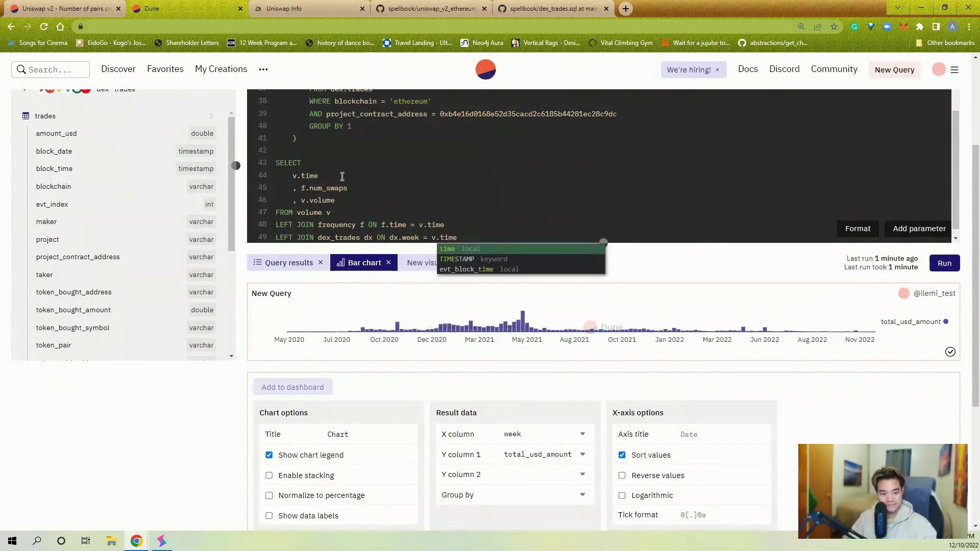
- Change v.volume to v.total_usd_amount and begin a dx.total column
click(349, 201)
key(Return)
text(, dx.)
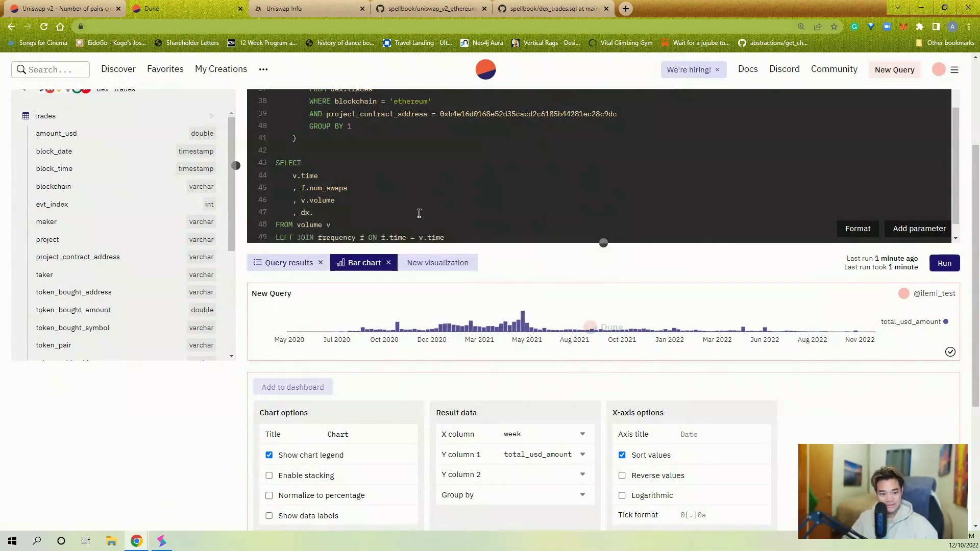
double_click(326, 201)
text(total)
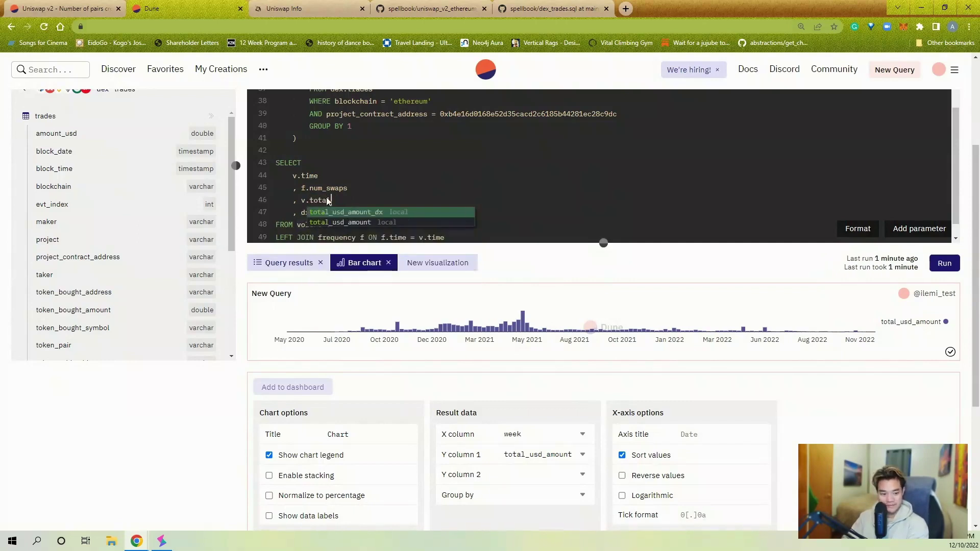
key(Return)
key(Down)
text(tota)
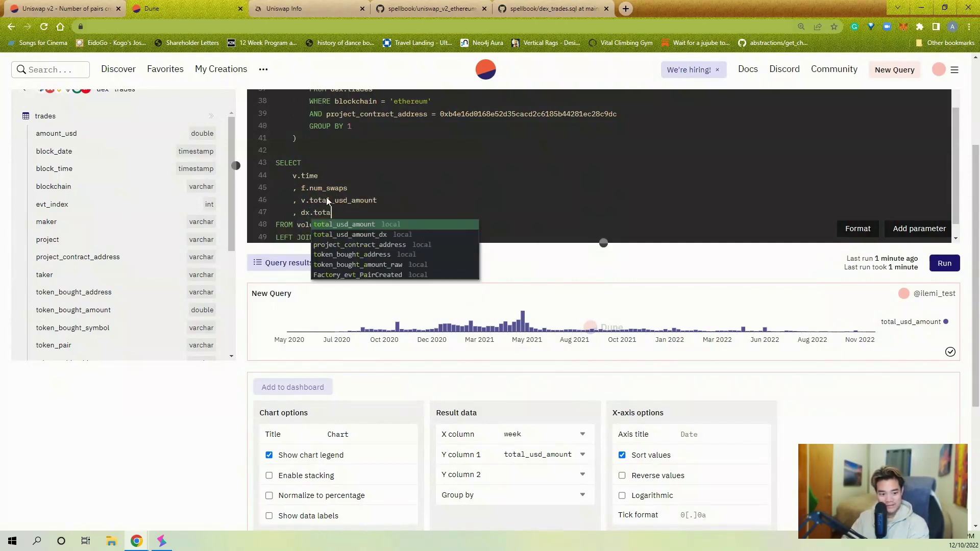